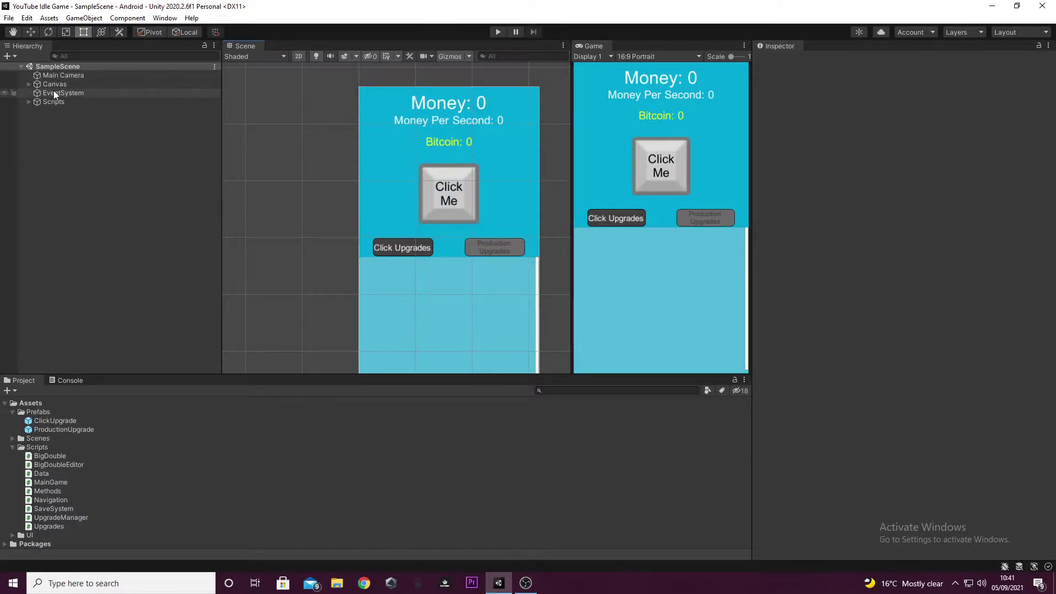
Duplicate the Click button in the Canvas's Buttons group
click(29, 83)
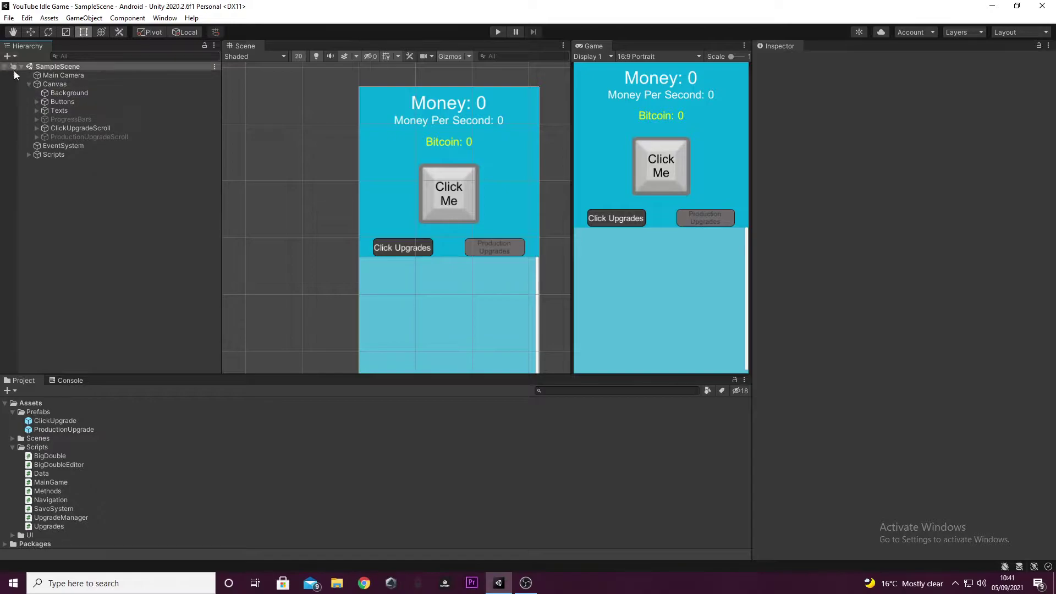
click(35, 94)
click(36, 101)
right_click(53, 101)
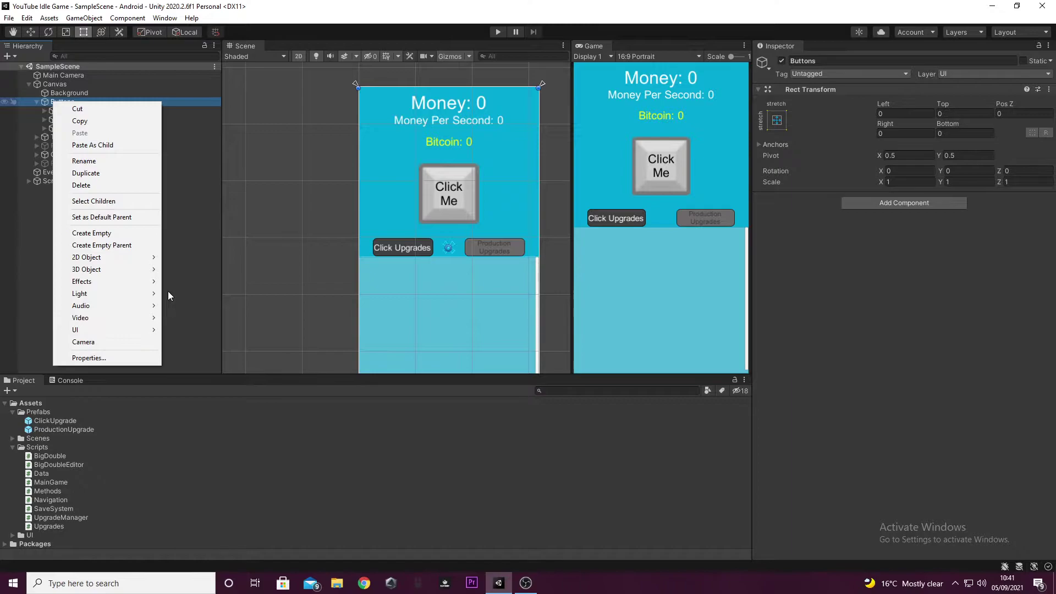
click(167, 292)
click(68, 112)
click(70, 128)
click(69, 110)
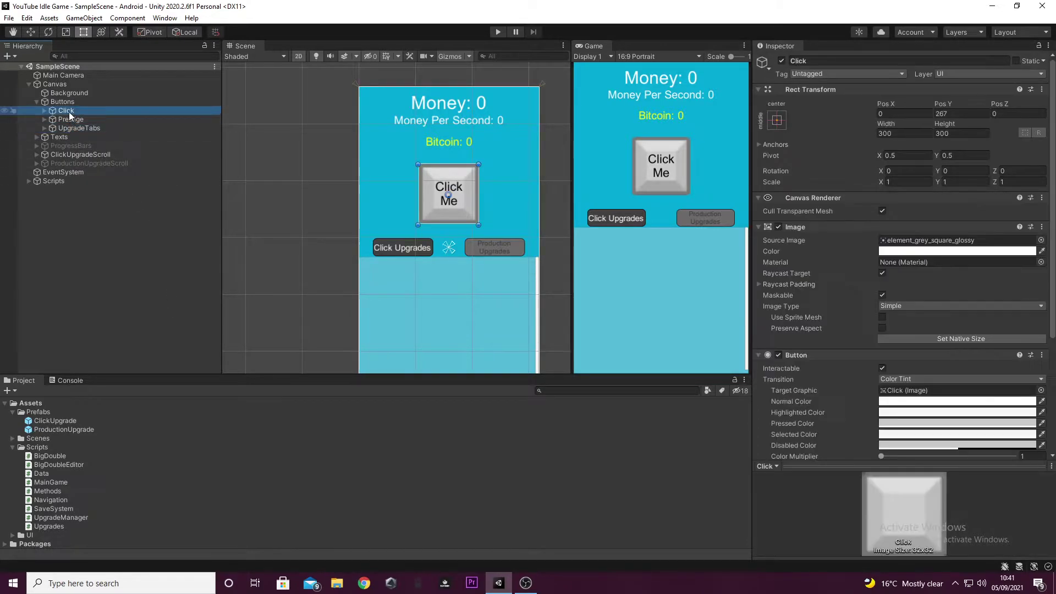
key(ctrl+d)
Rename the duplicated button as Settings
right_click(71, 138)
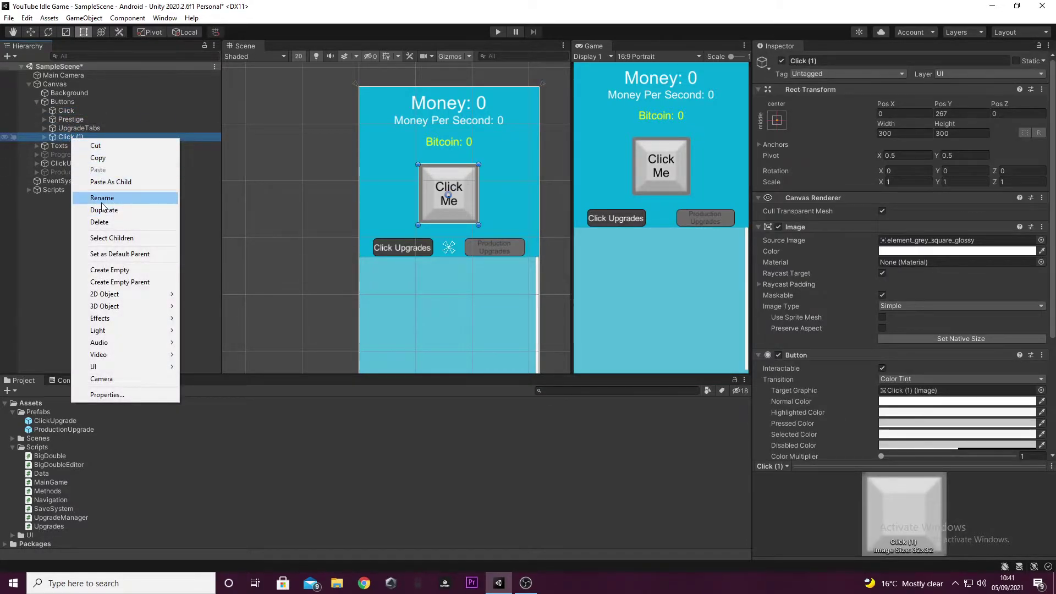
click(102, 198)
text(Settings)
key(Return)
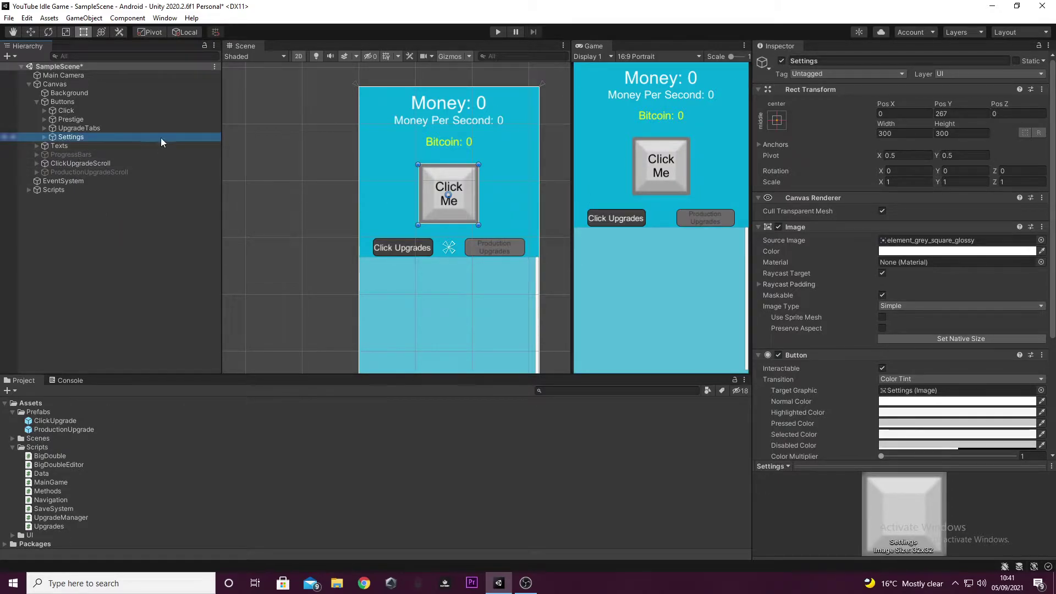
Change the label text of the Settings button to "Settings"
click(45, 136)
click(74, 146)
click(794, 250)
key(ctrl+a)
text(AS)
key(BackSpace)
key(BackSpace)
text(Sett)
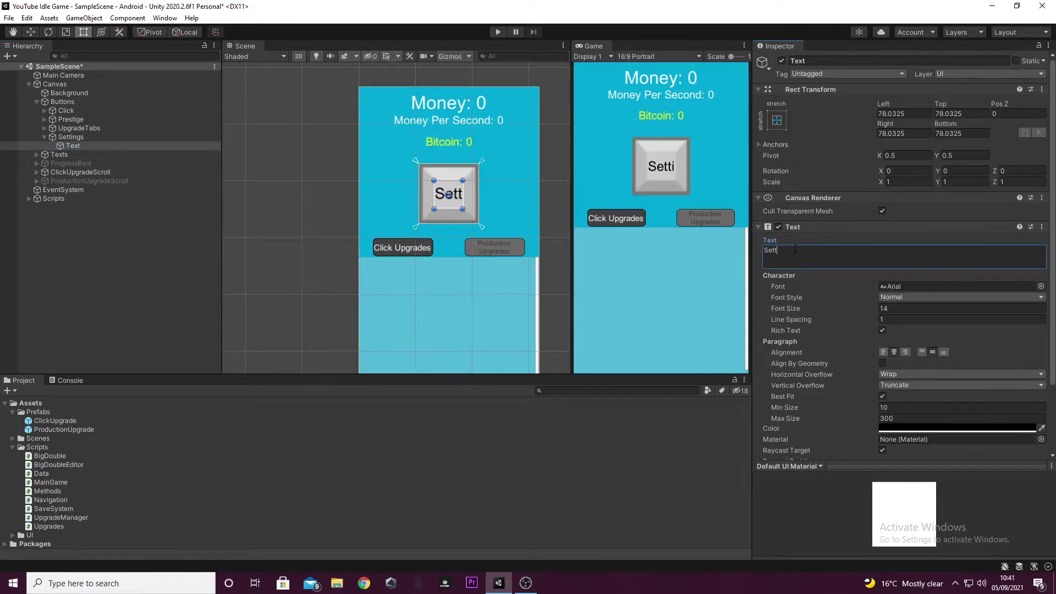
text(ings)
Shrink the Settings button to a height of about 212 units from its lower edge
click(57, 139)
click(45, 137)
mouse_move(479, 225)
mouse_down()
mouse_move(479, 197)
mouse_move(479, 209)
mouse_up()
Enlarge the text box inside the Settings button so the label nearly fills the button's face
click(45, 137)
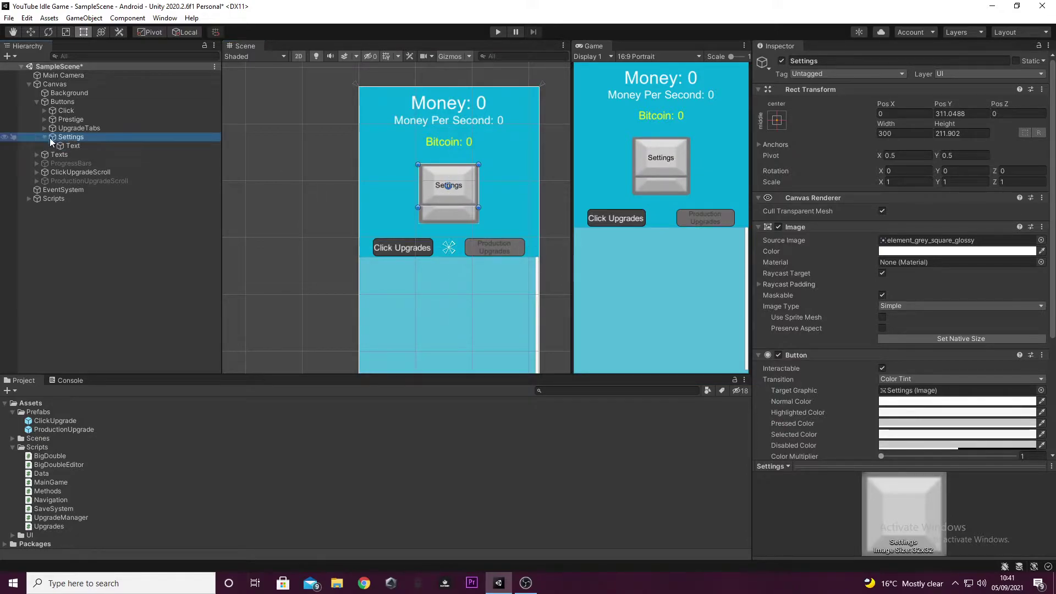
click(65, 146)
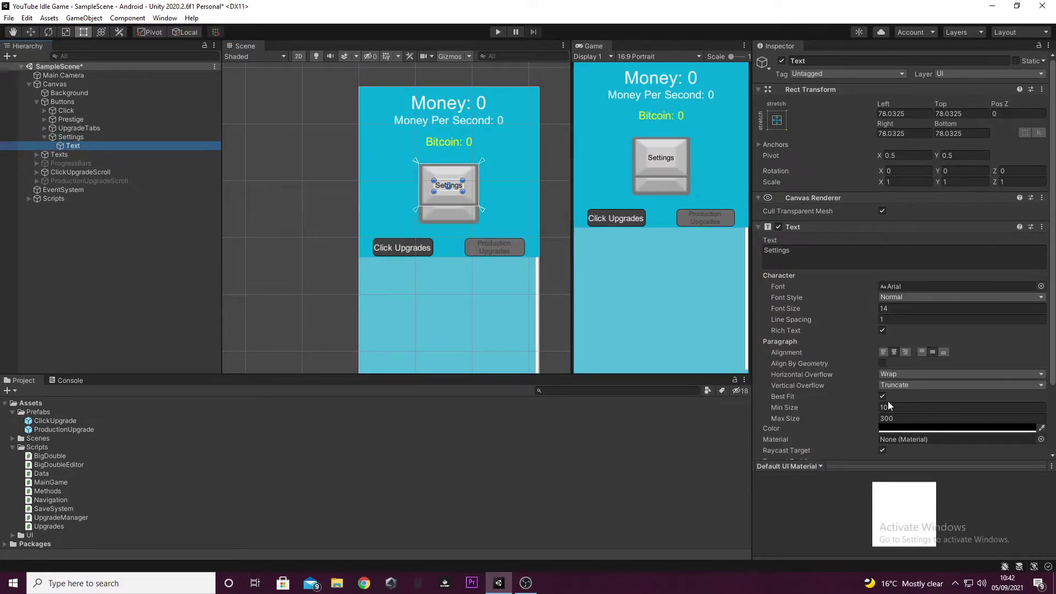
scroll(467, 187, up, 4)
drag(461, 176, 477, 193)
drag(413, 158, 398, 147)
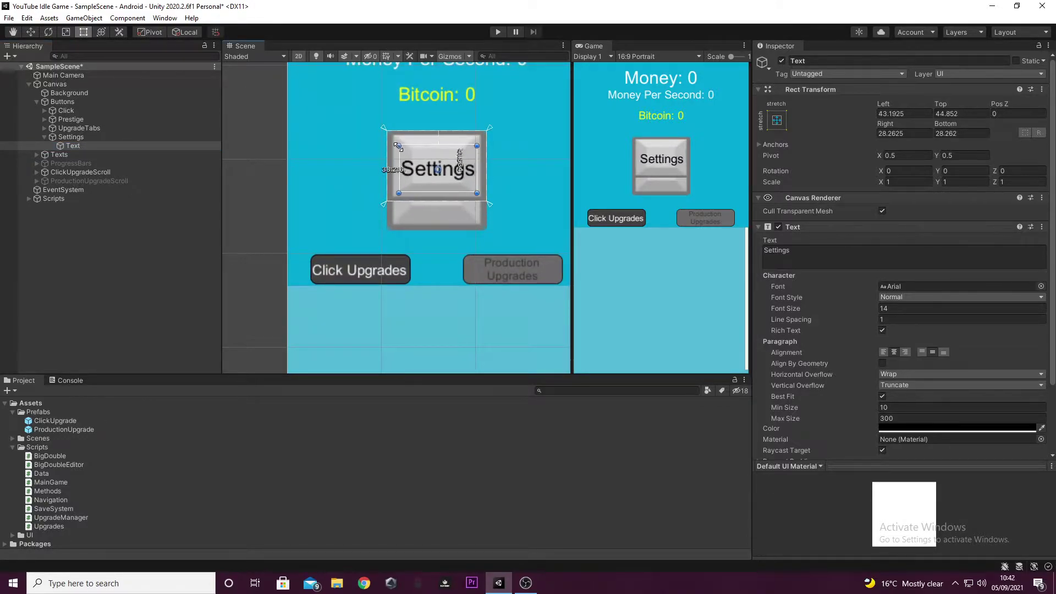
Flatten the Settings button to about 300 by 109 units and place it beside the Click Me button, at about X -300, Y 362
click(58, 138)
click(45, 137)
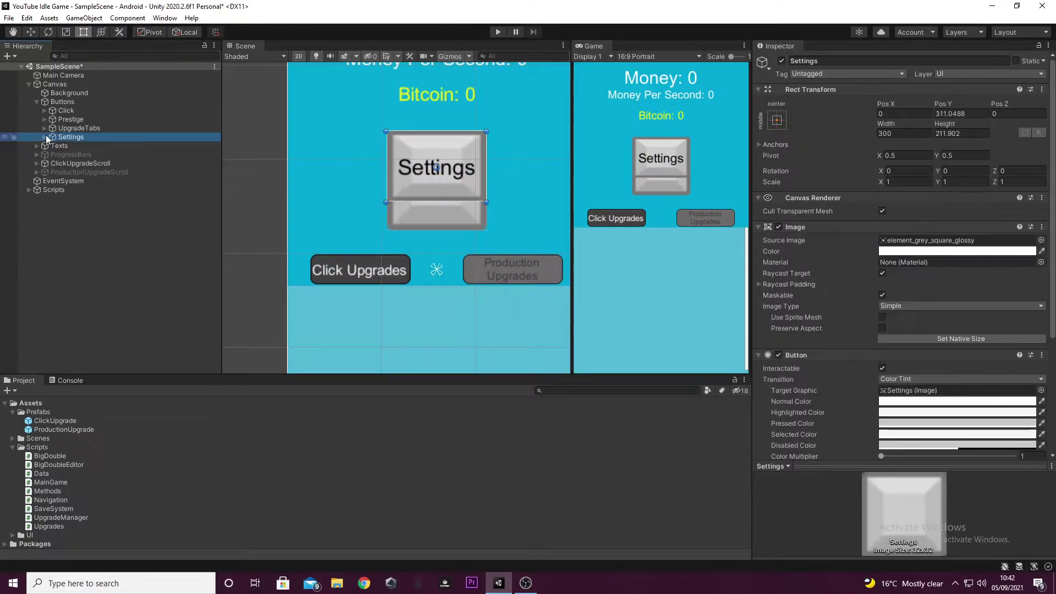
drag(486, 202, 358, 146)
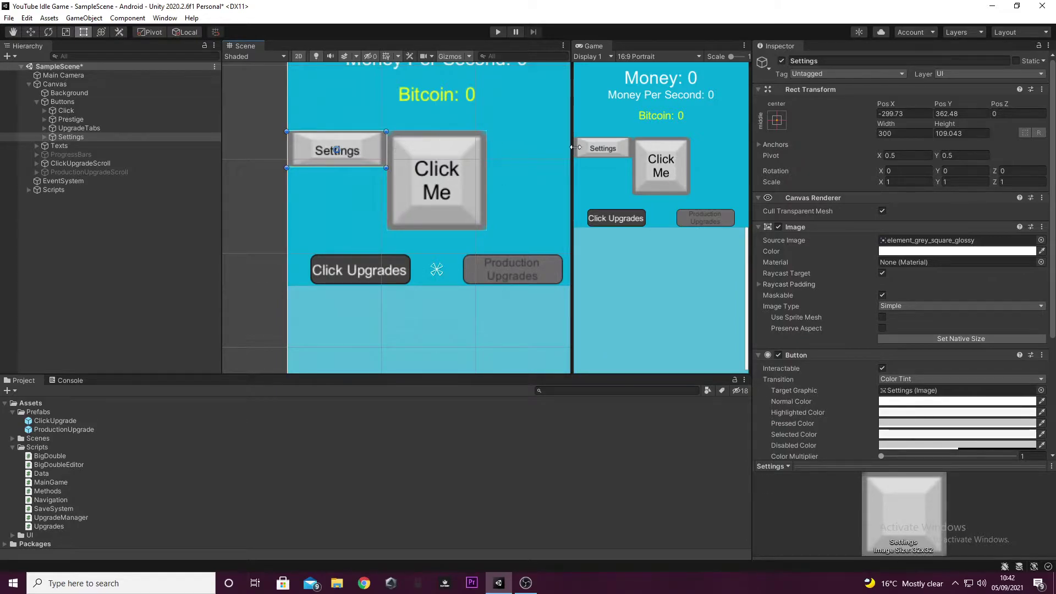
Change the Settings button's source image to the element_red_rectangle sprite
click(1040, 240)
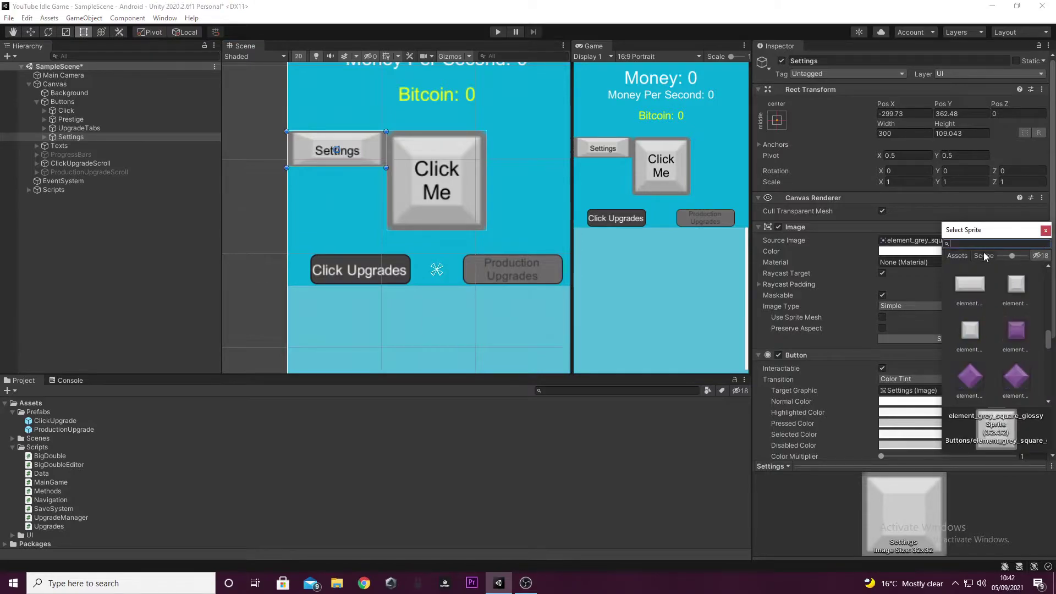
scroll(1012, 270, down, 5)
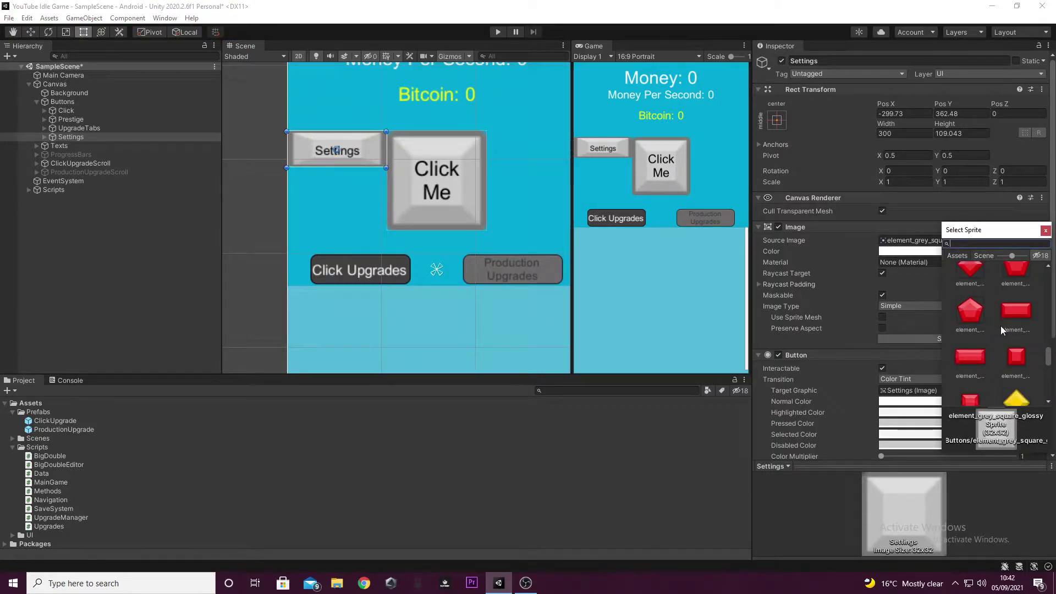
click(1011, 311)
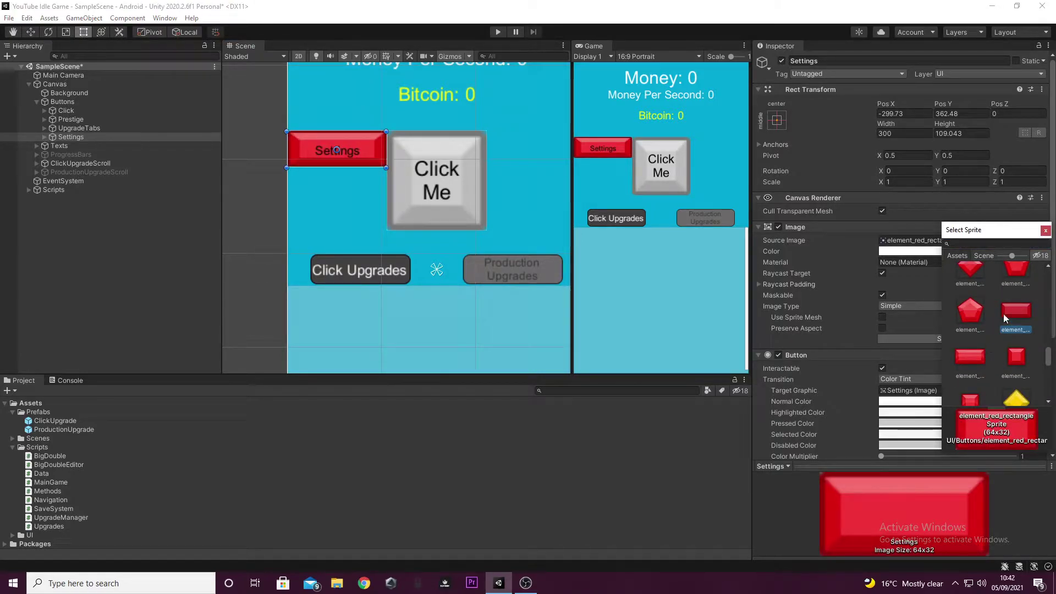
double_click(1014, 303)
Set the color of the Settings button's label text to white
click(43, 136)
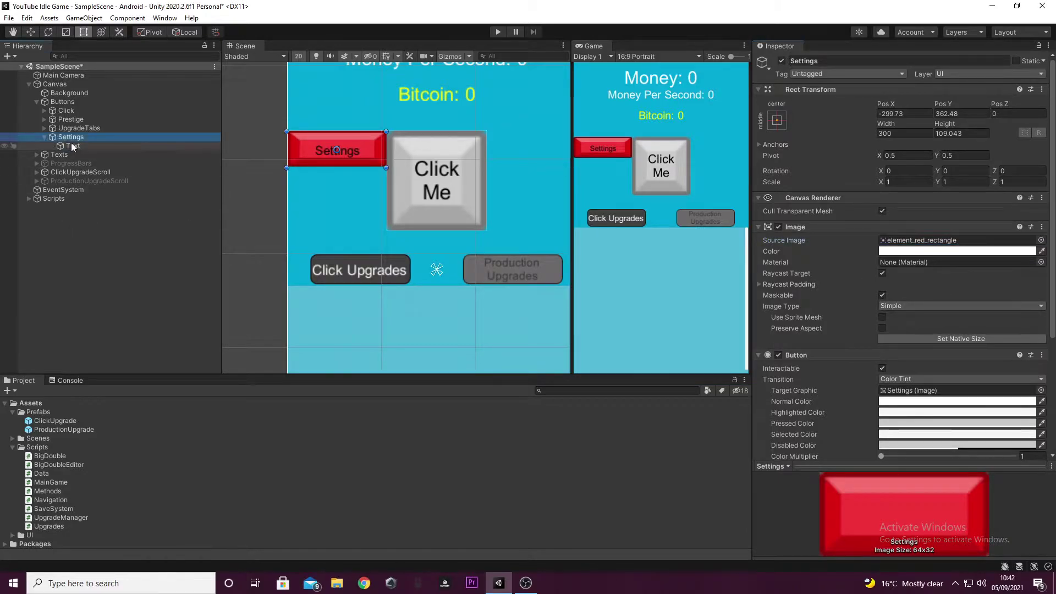
click(71, 145)
click(896, 428)
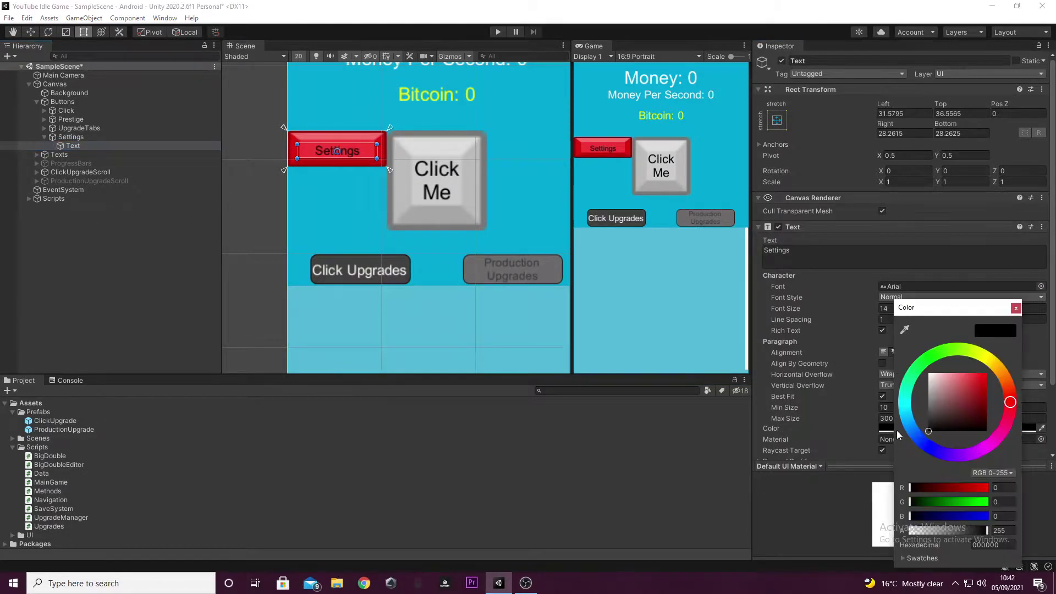
click(930, 375)
click(1015, 308)
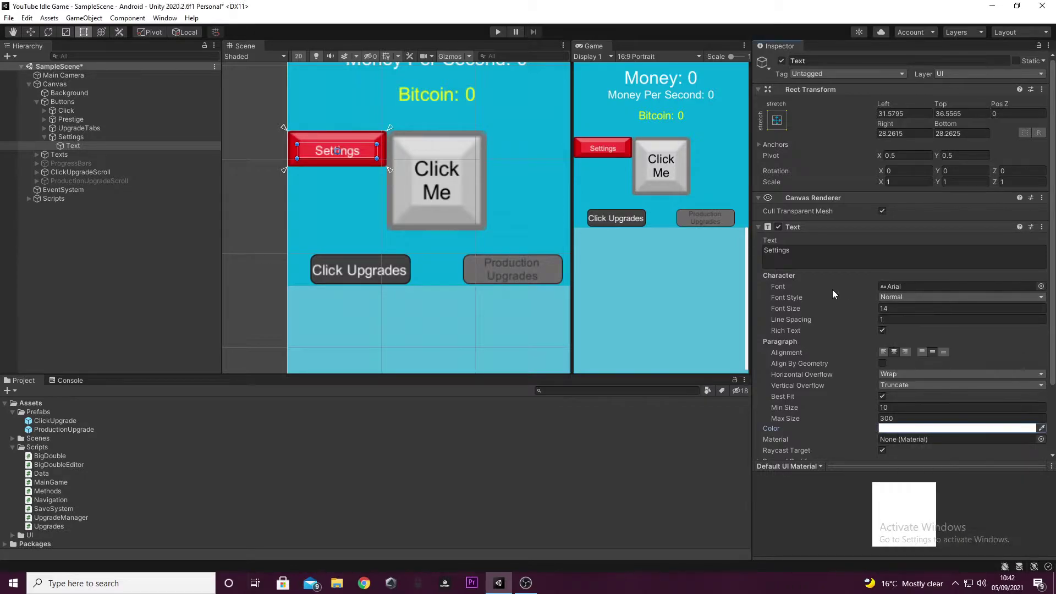
Fit the label's text box to the red button's inner face, with margins of about 36 left, 26 top and 38 right
scroll(410, 149, up, 4)
middle_drag(405, 148, 593, 256)
scroll(632, 275, up, 3)
scroll(522, 249, up, 8)
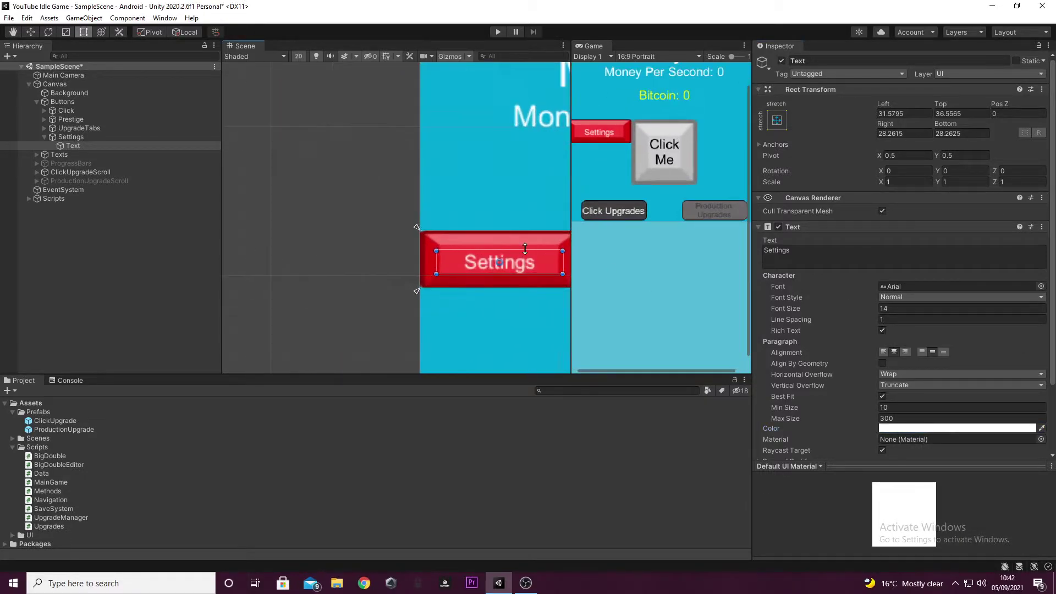
middle_drag(526, 249, 498, 236)
scroll(498, 235, up, 1)
drag(379, 238, 382, 229)
drag(546, 256, 538, 253)
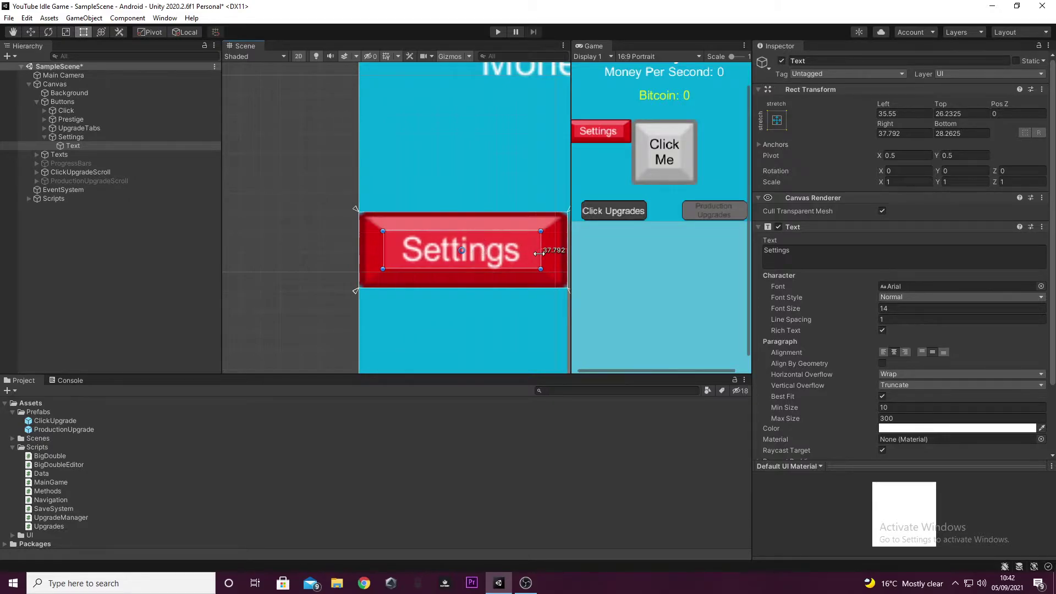
scroll(431, 229, down, 3)
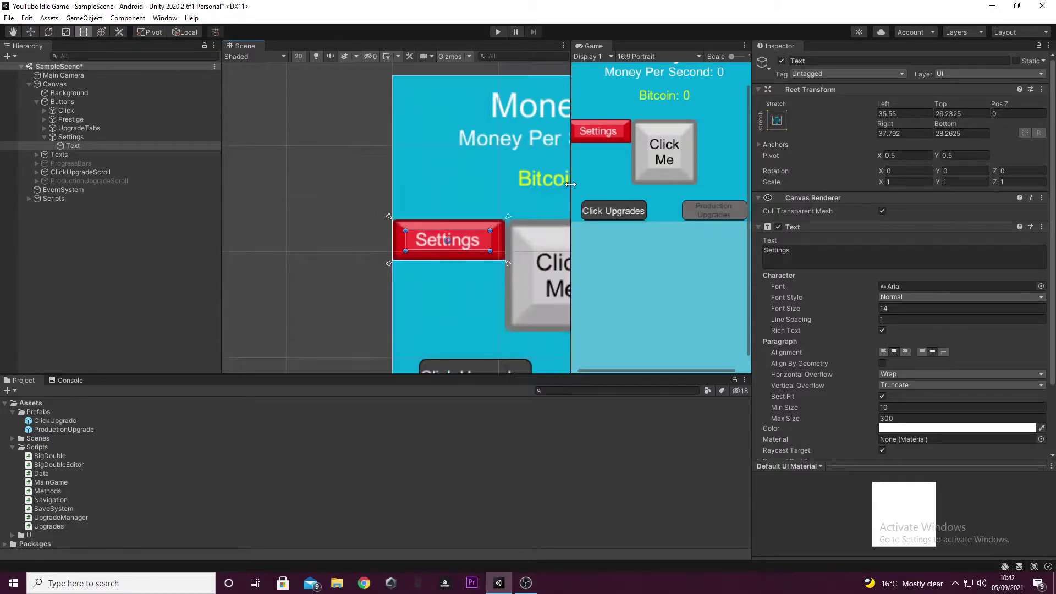
scroll(653, 187, down, 1)
click(281, 184)
scroll(321, 202, down, 3)
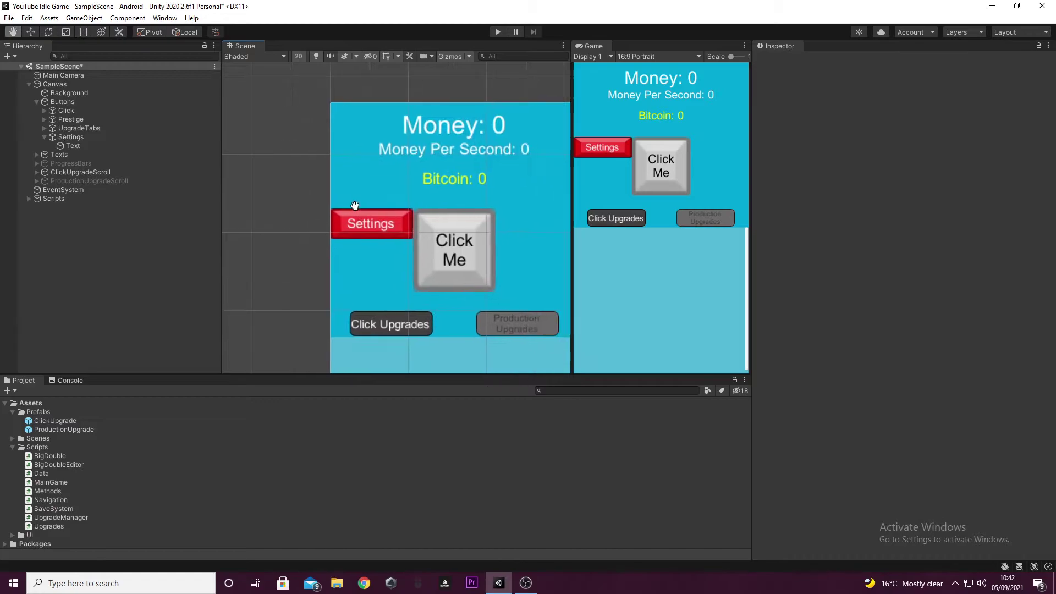
middle_drag(401, 235, 392, 121)
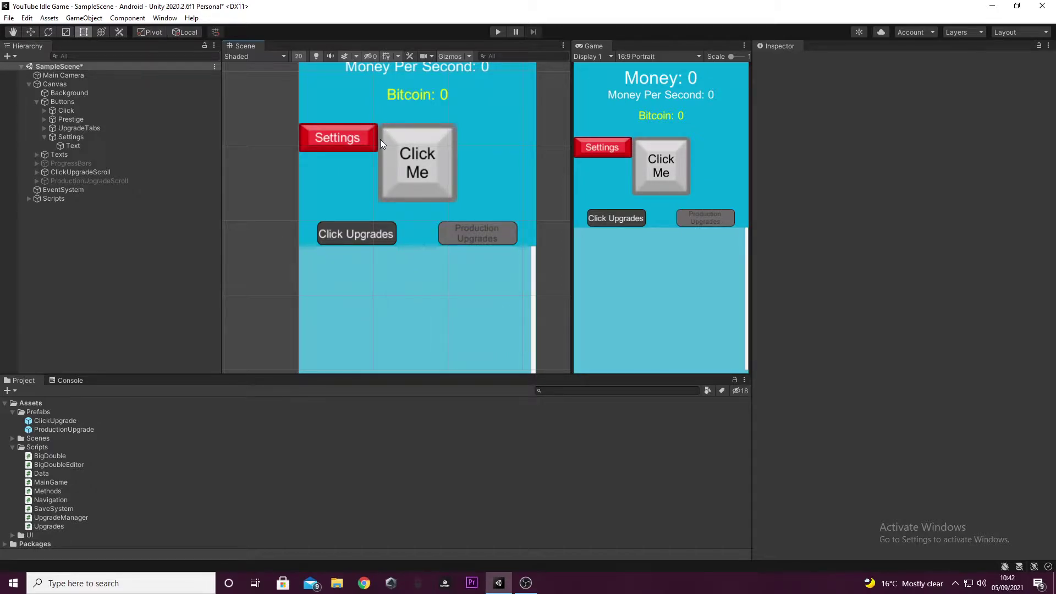
click(44, 137)
click(55, 136)
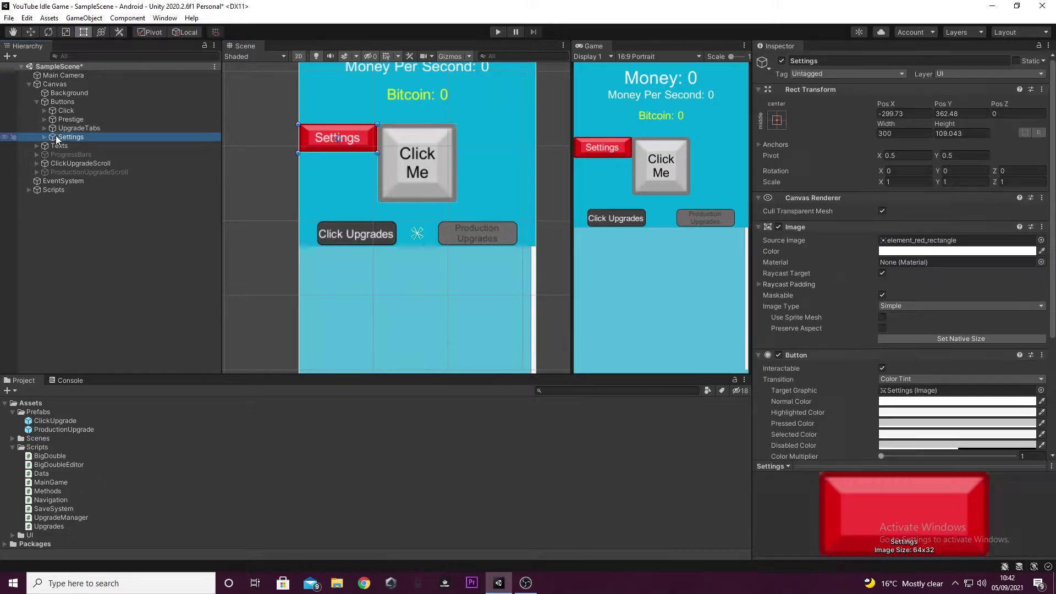
Create a C# script named Settings in the project's Scripts folder
click(14, 413)
right_click(20, 429)
mouse_move(110, 139)
click(231, 151)
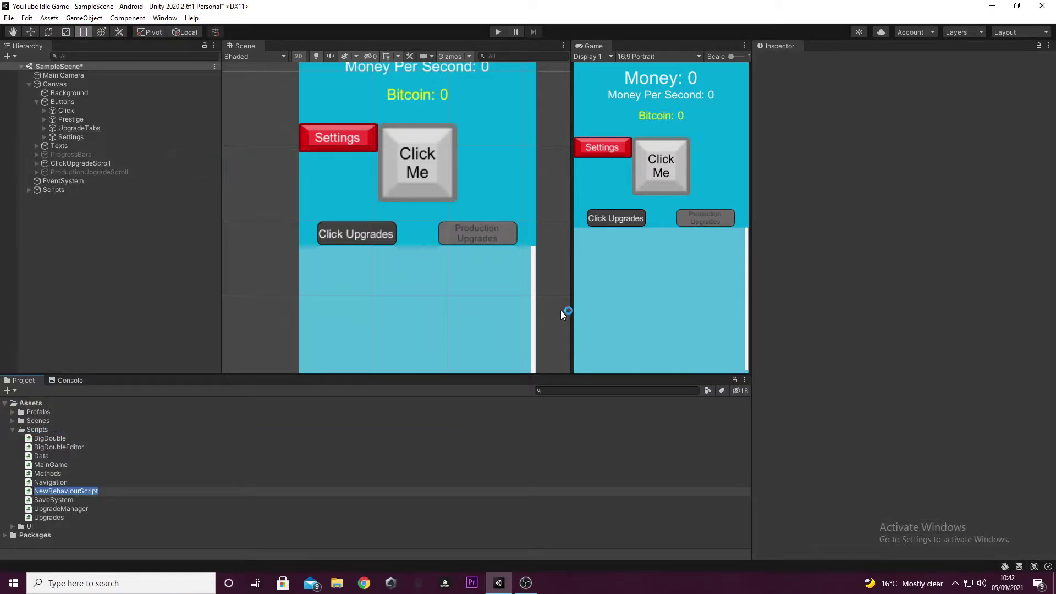
text(Settings)
key(Return)
Open the Settings script in Visual Studio and strip it to the UnityEngine import and an empty class body
double_click(57, 500)
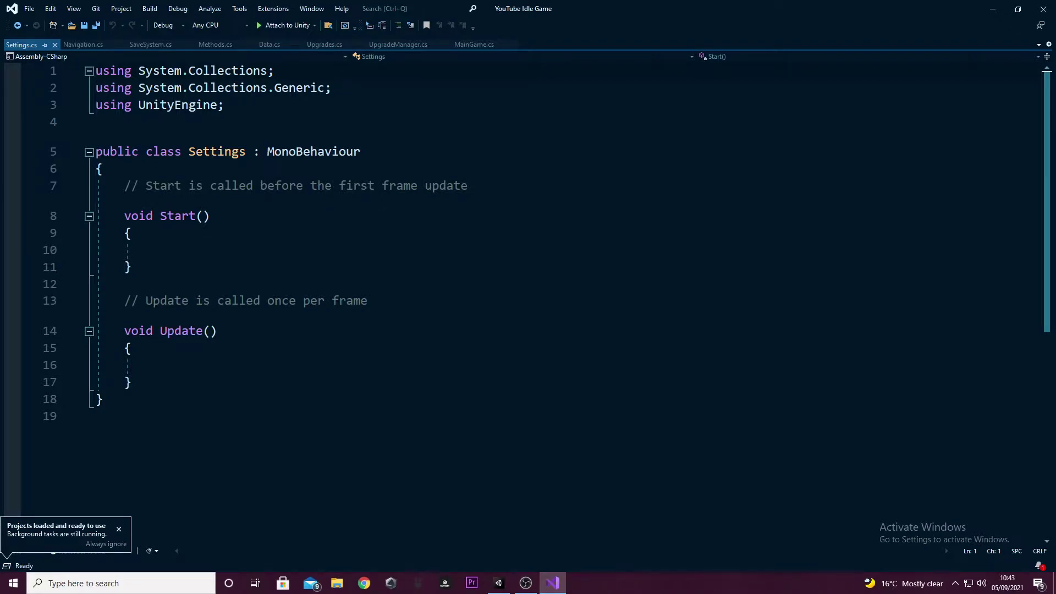
drag(132, 382, 103, 169)
key(BackSpace)
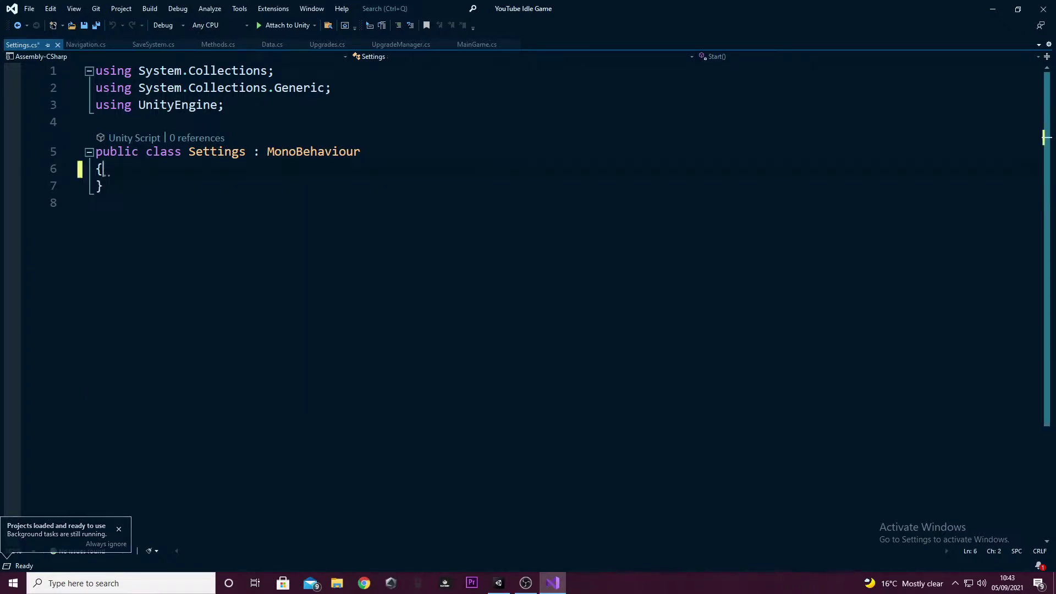
key(Return)
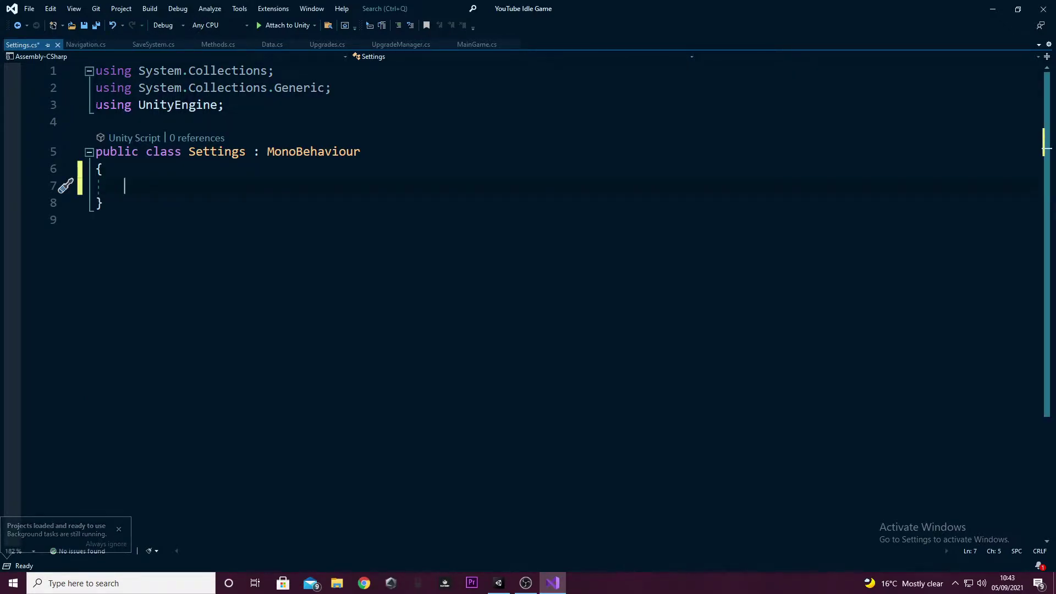
drag(96, 71, 95, 104)
key(Delete)
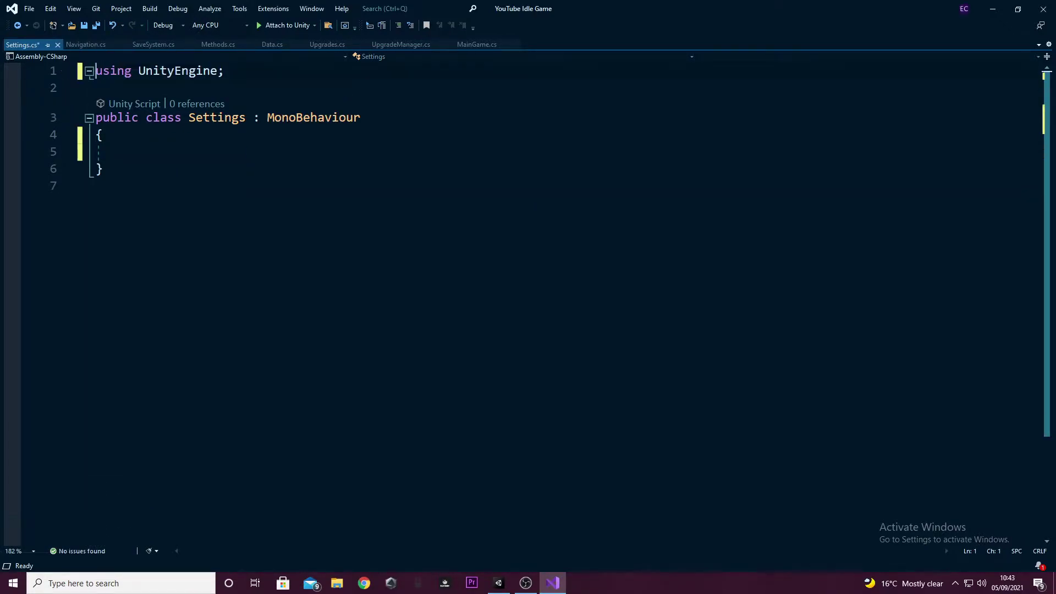
click(125, 151)
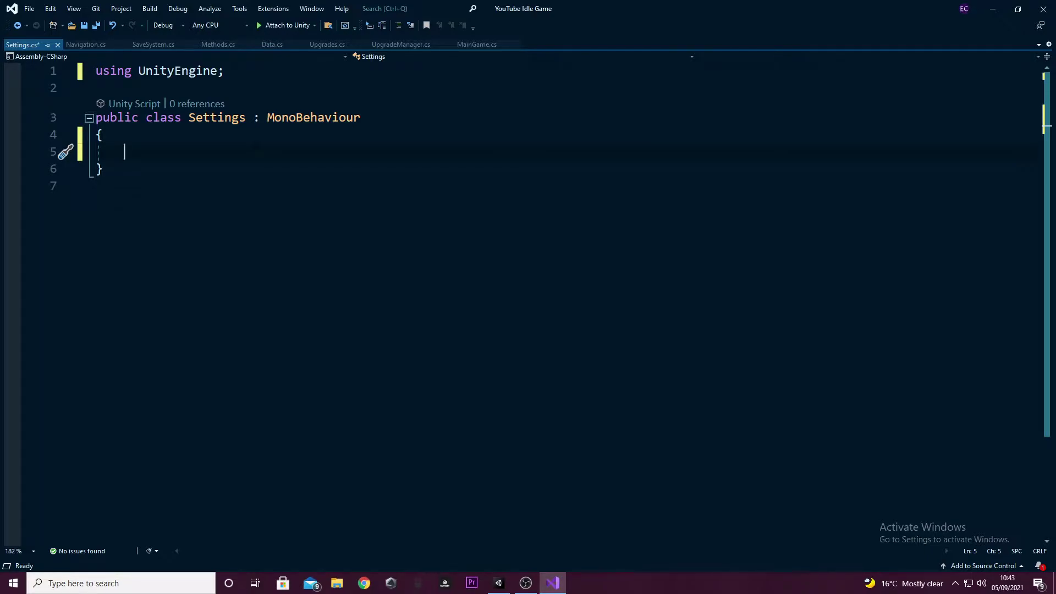
text(public)
key(BackSpace)
key(BackSpace)
key(BackSpace)
key(BackSpace)
key(BackSpace)
key(BackSpace)
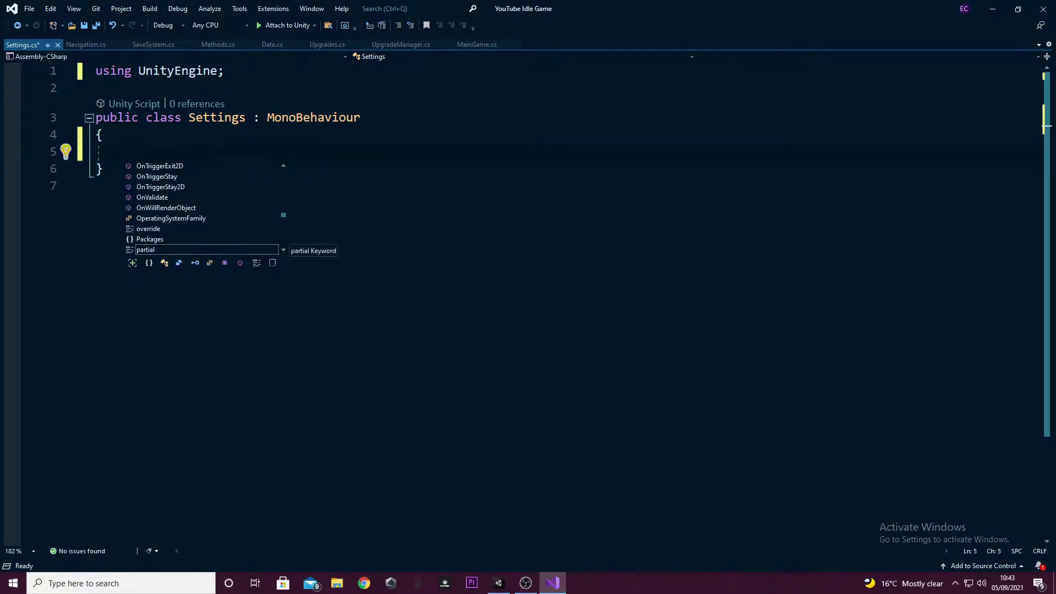
Begin a private field with the SerializeField attribute in the Settings class, using the field declarations in the Navigation script as a reference
text([Ser)
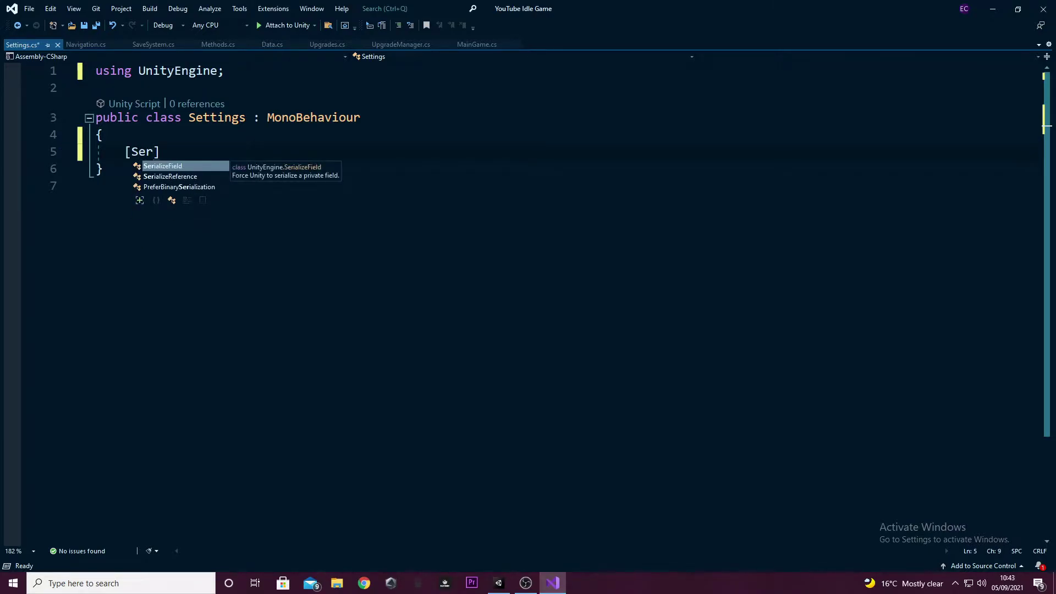
click(85, 44)
scroll(528, 297, up, 3)
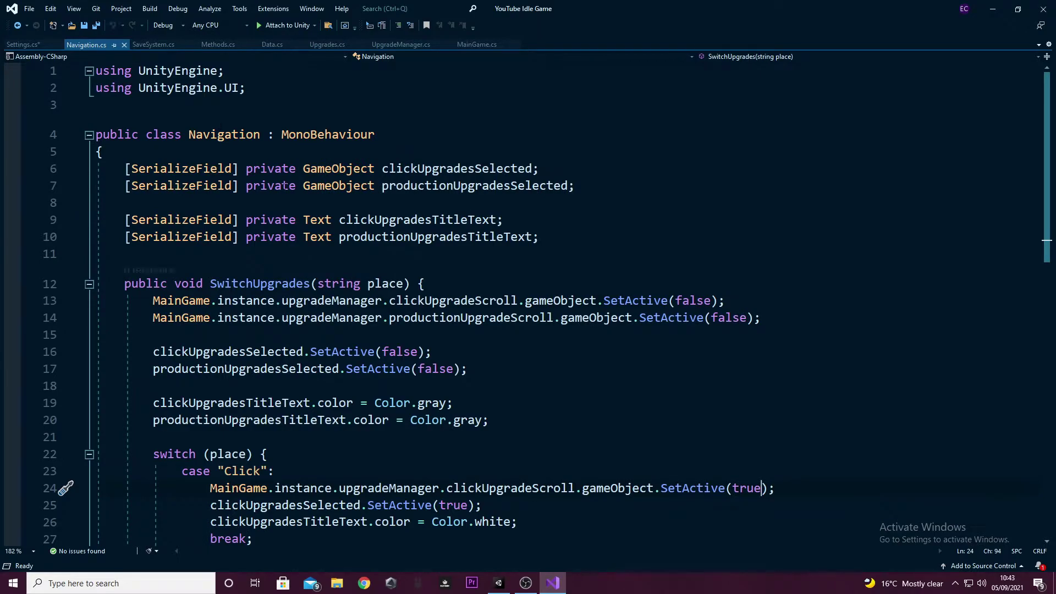
drag(304, 168, 125, 168)
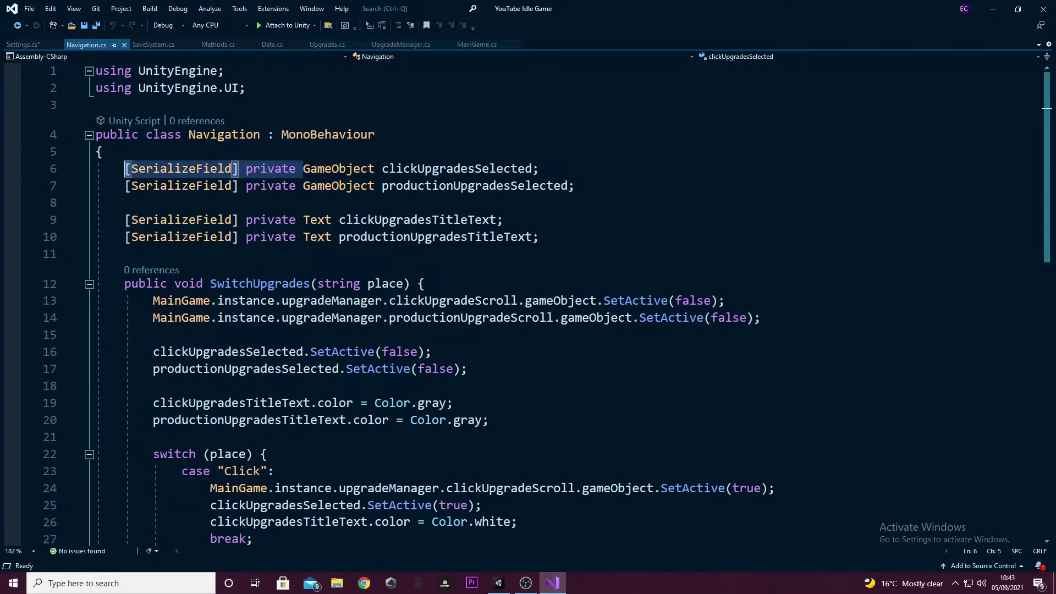
click(26, 44)
text(ializeField)
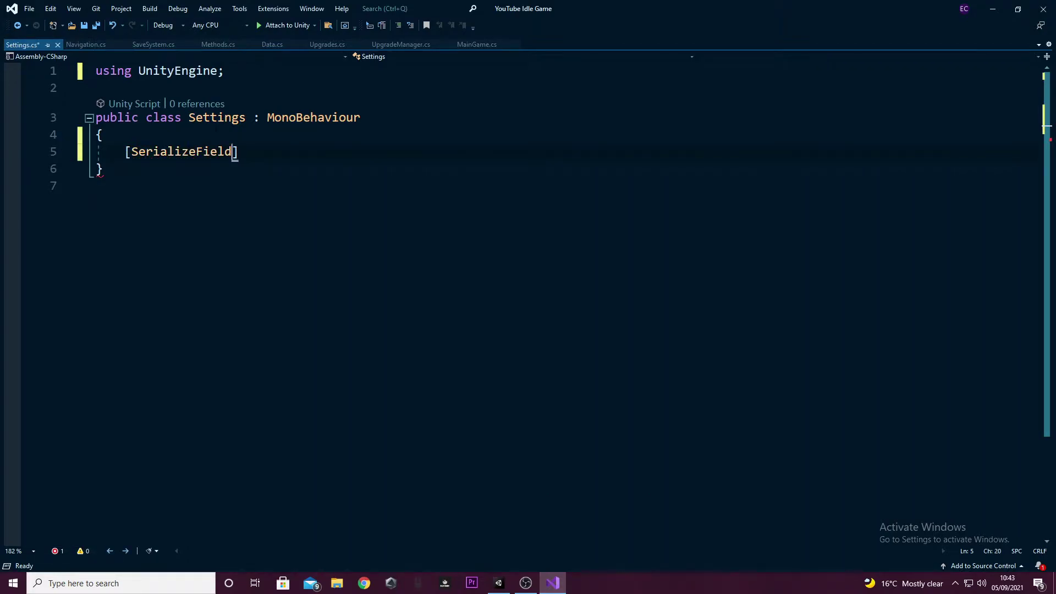
click(88, 44)
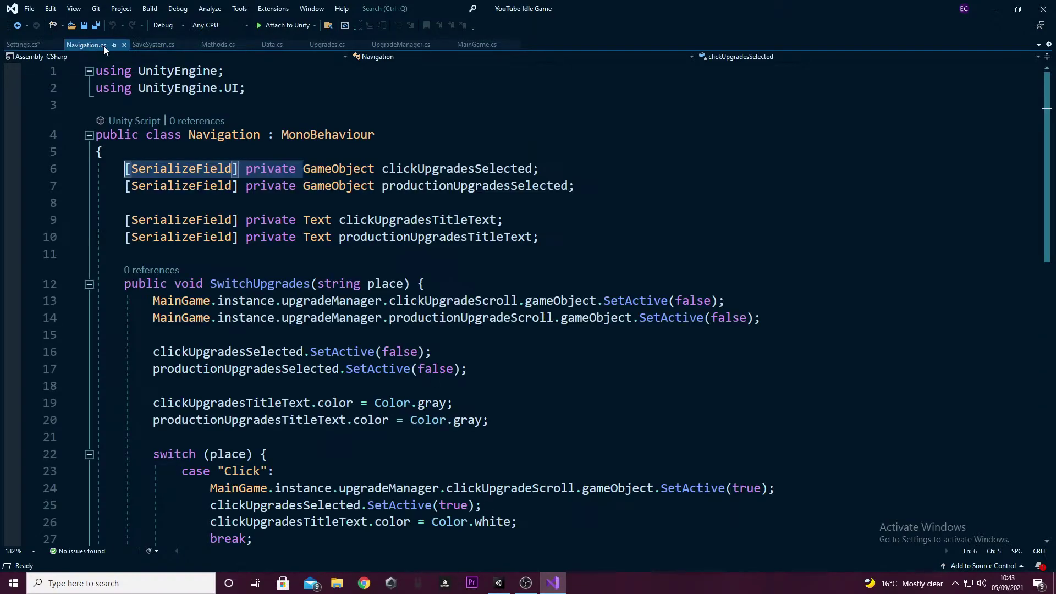
click(22, 44)
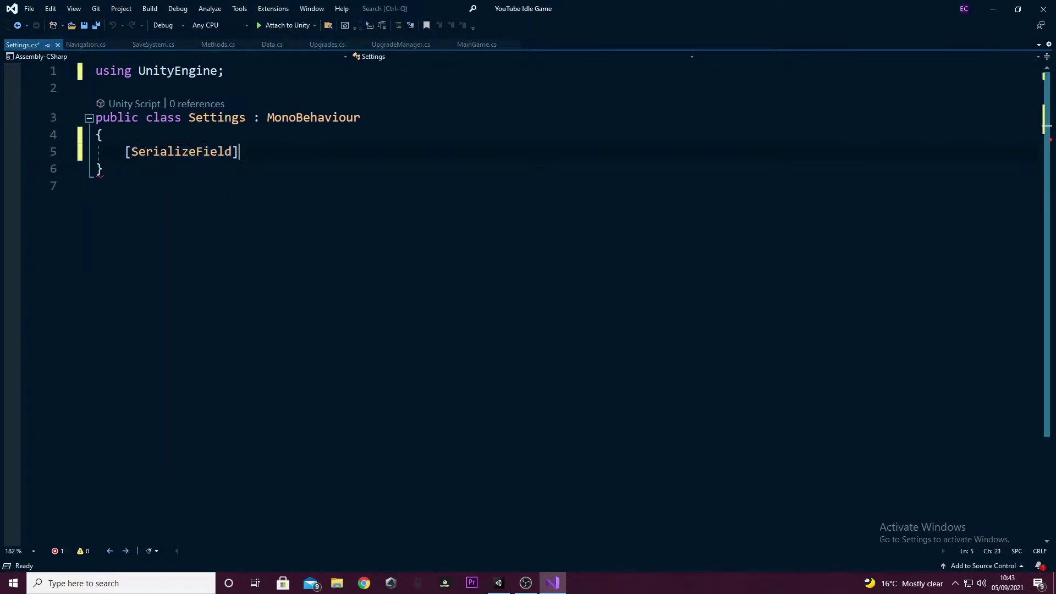
text(private)
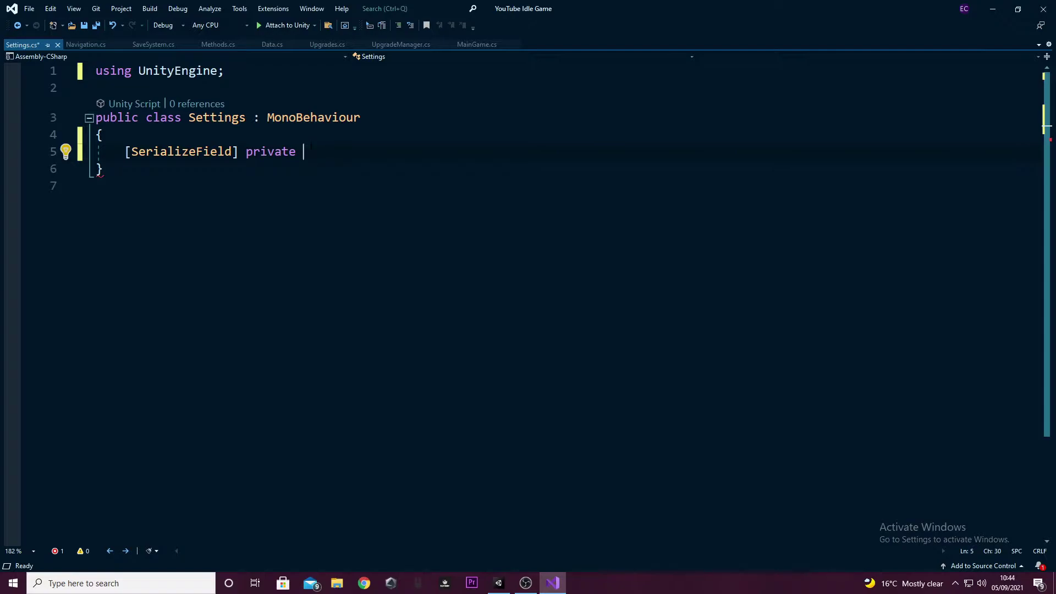
Complete the private field declaration as a GameObject named settingsMenu and leave a blank line after it
text(GameObject)
key(Tab)
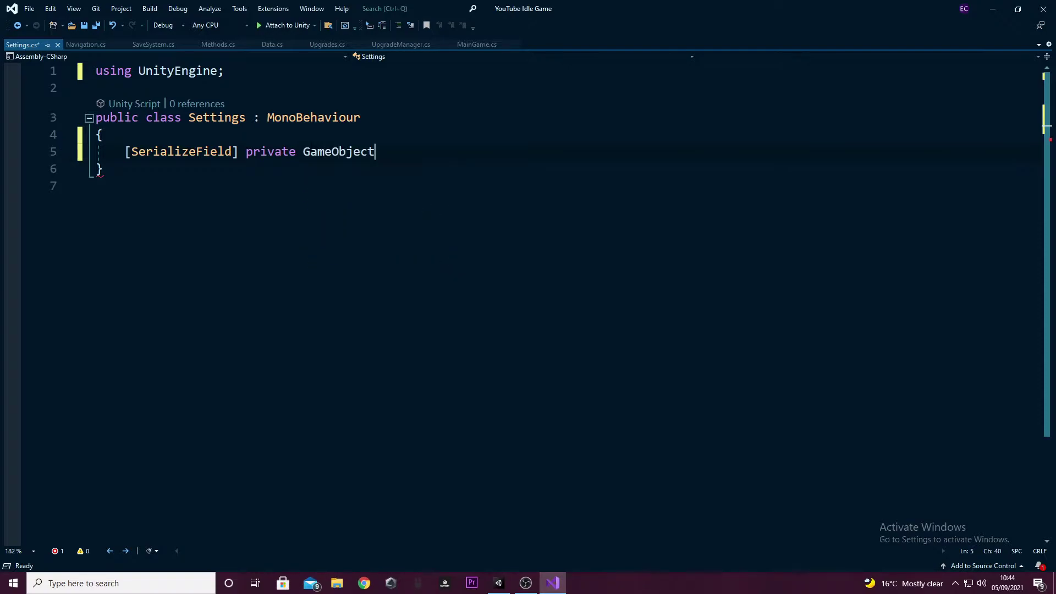
key(BackSpace)
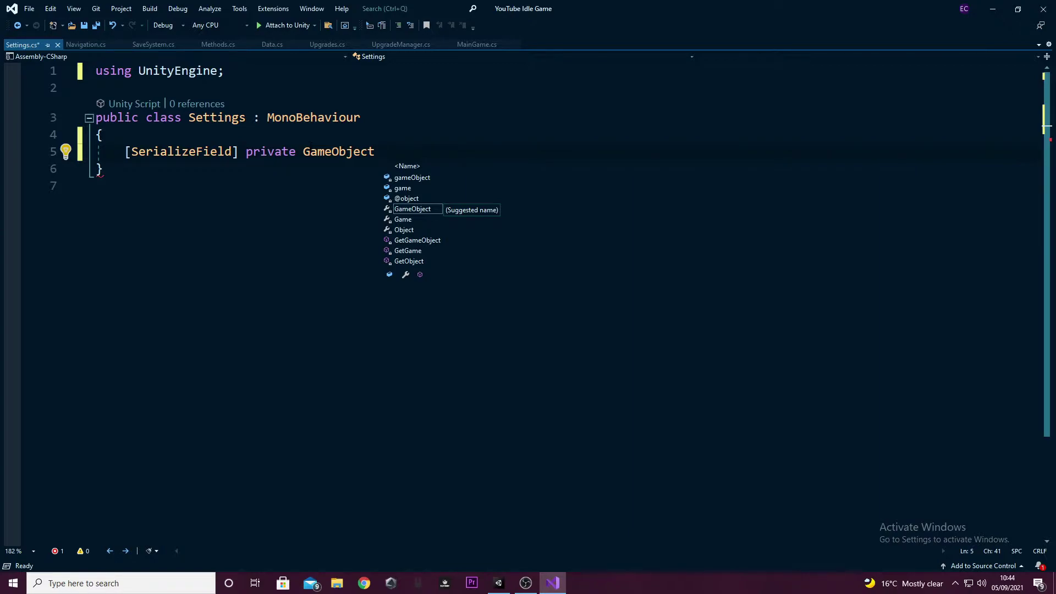
text(AS)
key(BackSpace)
key(BackSpace)
text(Setti)
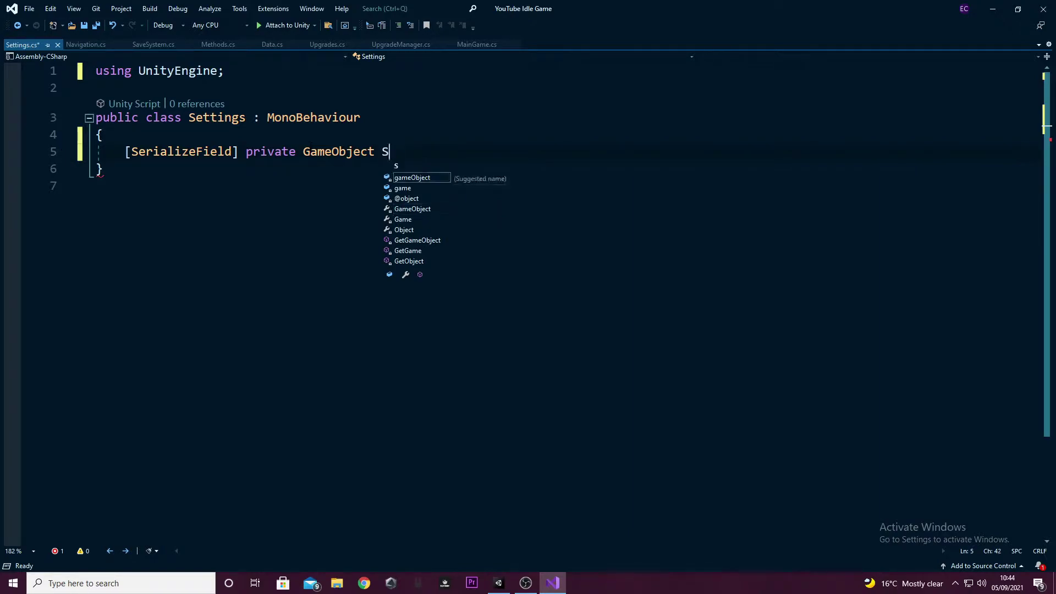
key(BackSpace)
key(BackSpace)
key(BackSpace)
key(BackSpace)
key(BackSpace)
text(setti)
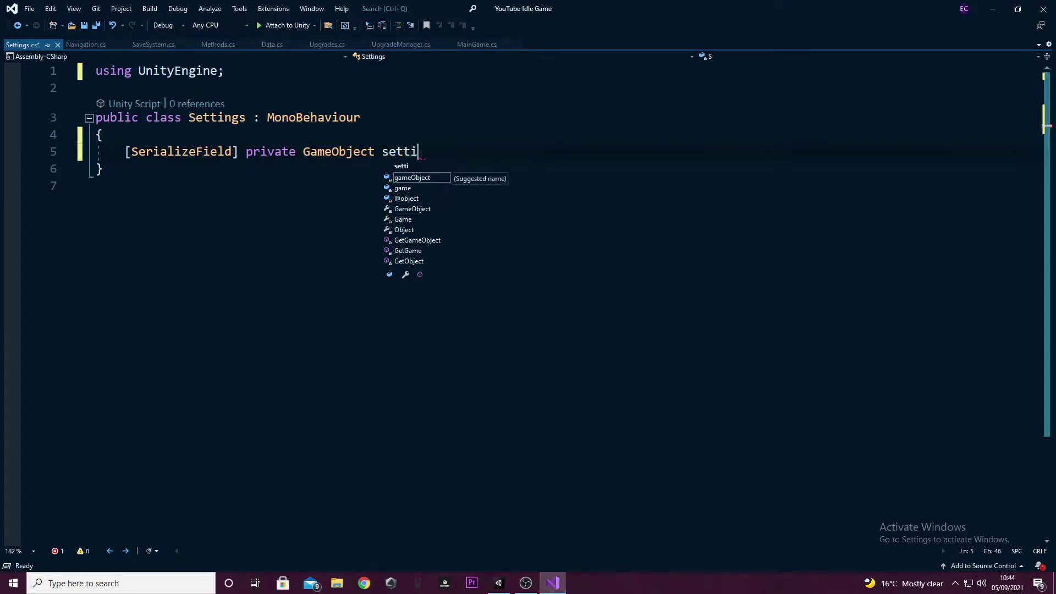
text(ngsMenu;)
key(Return)
key(Return)
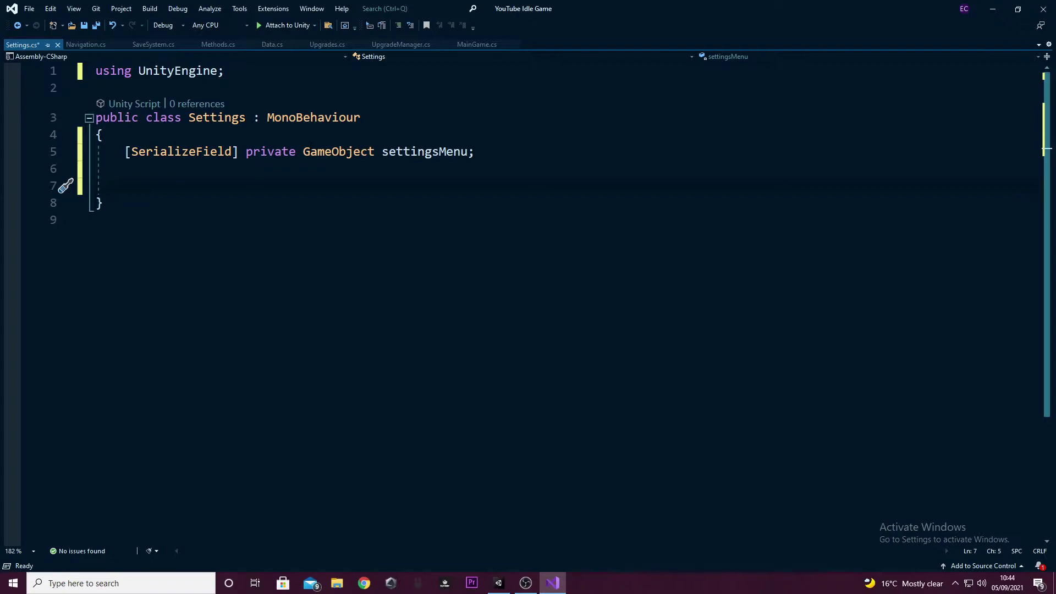
Add a public void OpenSettings() method that calls settingsMenu.SetActive(true), and save the script
text(public void )
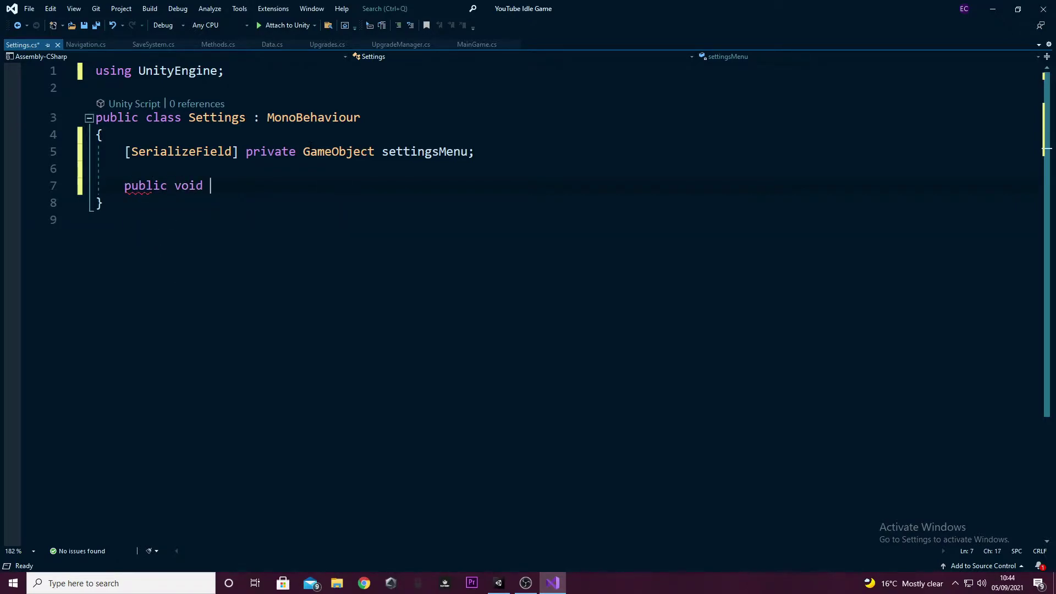
text(OpenSettings()
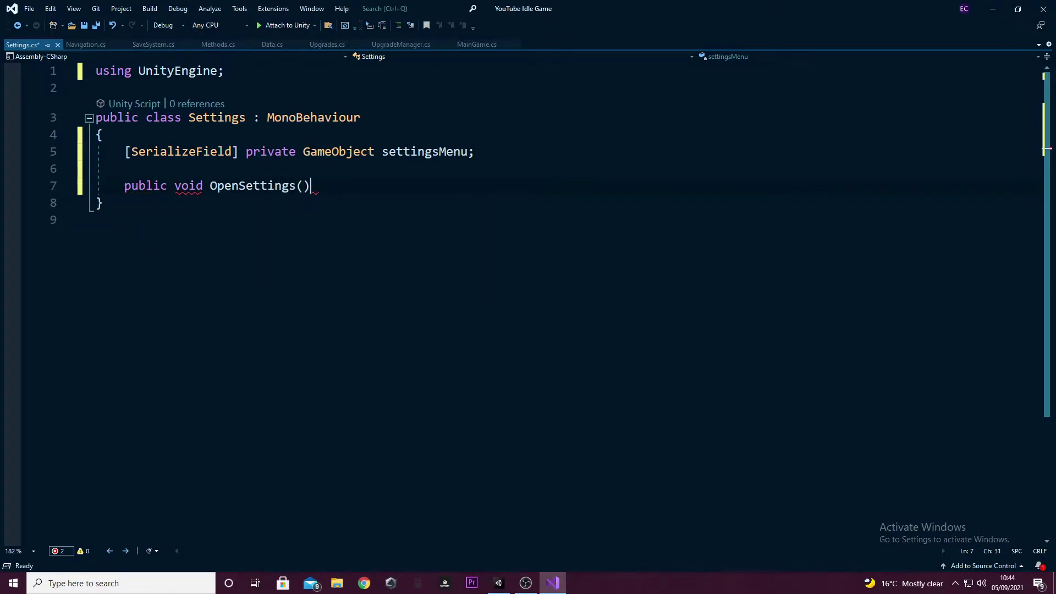
text() {)
key(Return)
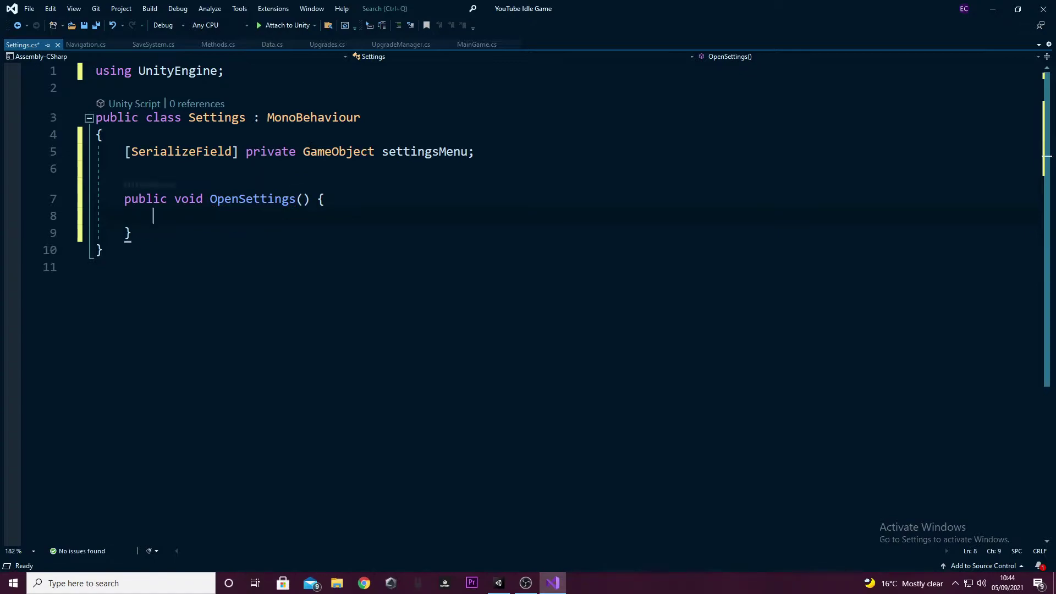
text(s)
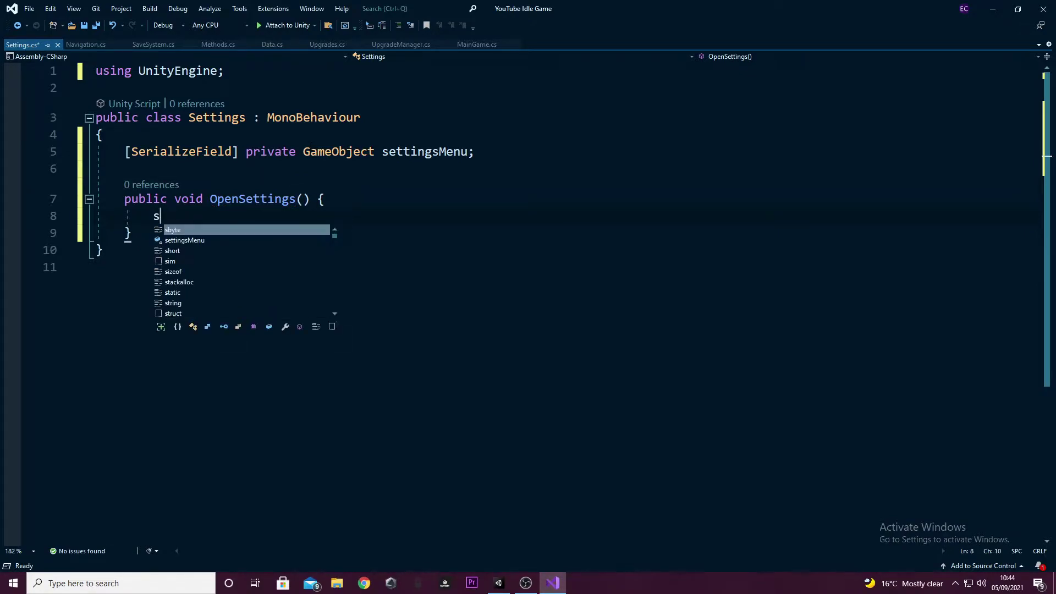
text(ettingsMenu.)
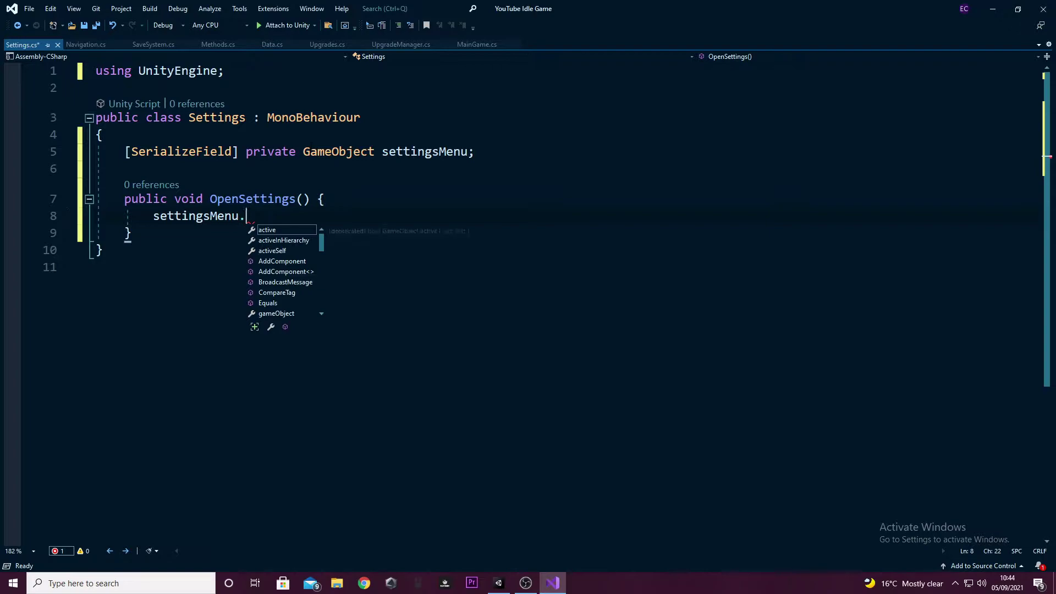
text(SetActive(true);)
key(ctrl+s)
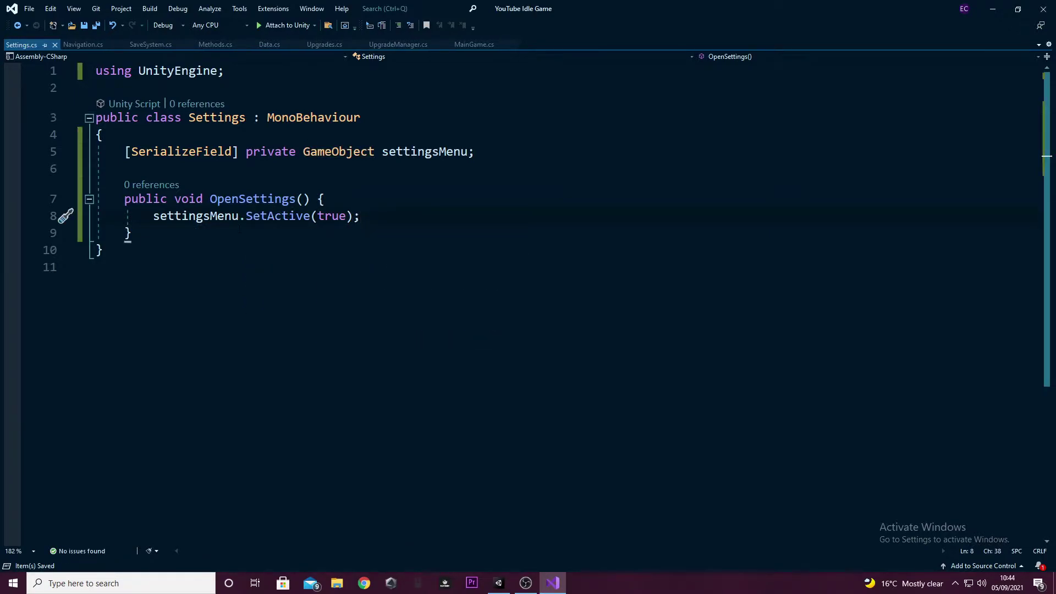
drag(132, 233, 97, 199)
key(ctrl+c)
click(192, 232)
key(Return)
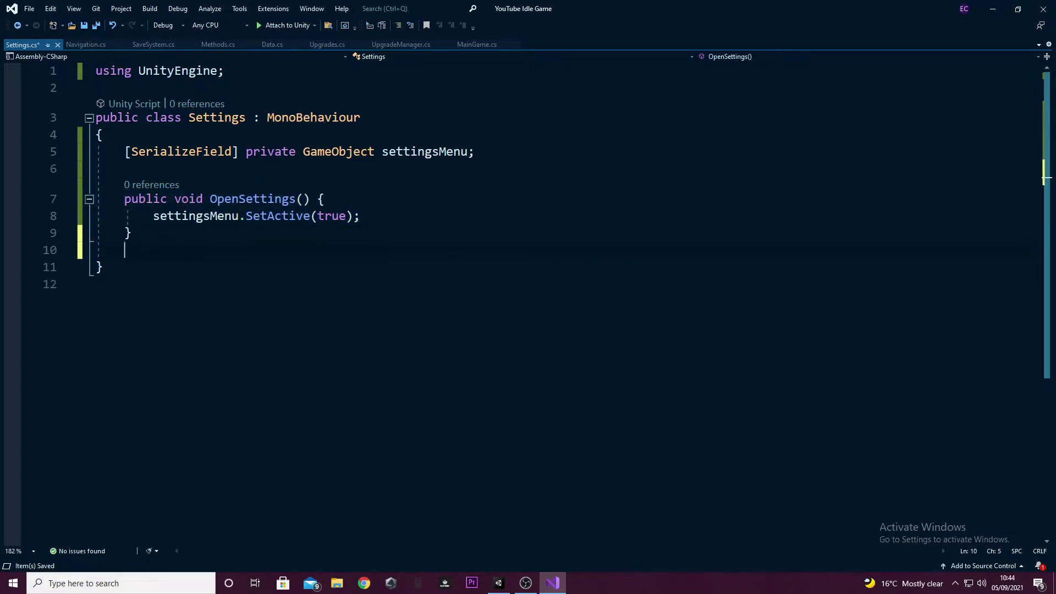
key(ctrl+v)
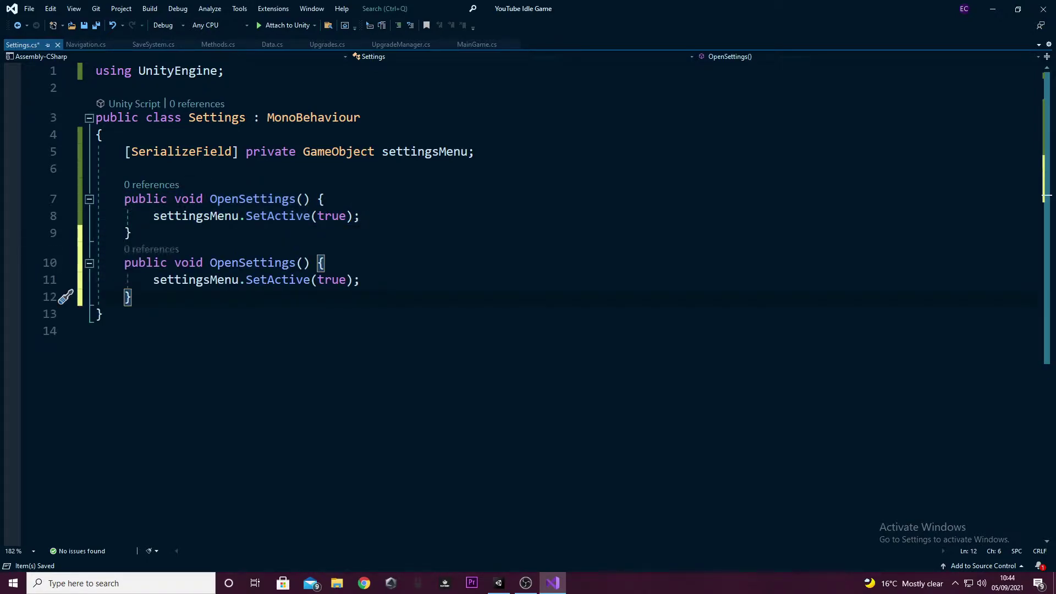
drag(205, 280, 133, 234)
drag(133, 298, 133, 233)
key(BackSpace)
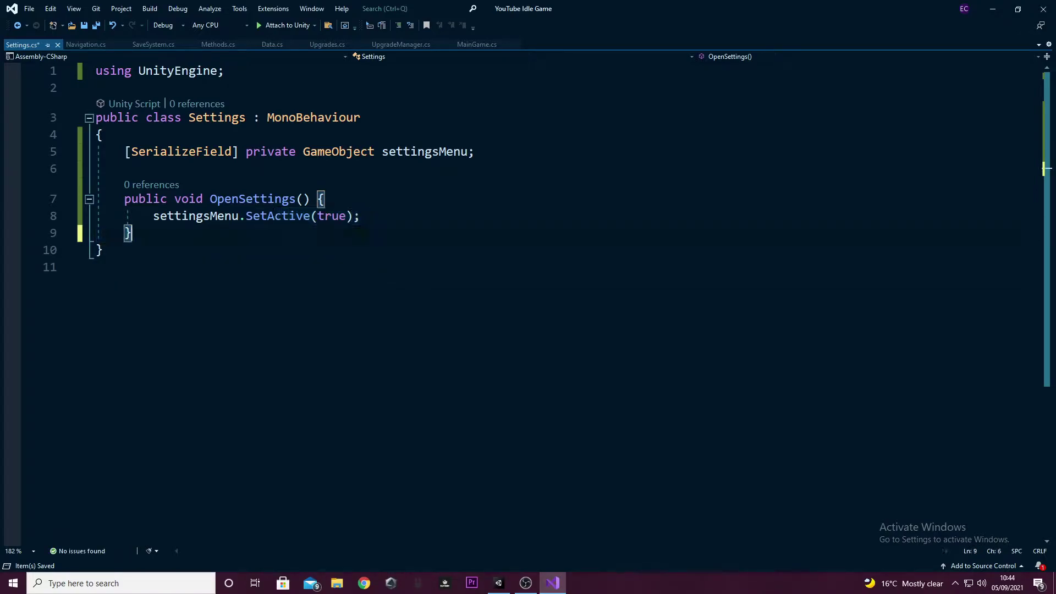
Rewrite OpenSettings() as a single-line expression-bodied method using => settingsMenu.SetActive(true);
key(BackSpace)
key(BackSpace)
key(BackSpace)
key(Home)
key(shift+Home)
key(BackSpace)
key(BackSpace)
key(Left)
key(BackSpace)
text(=>)
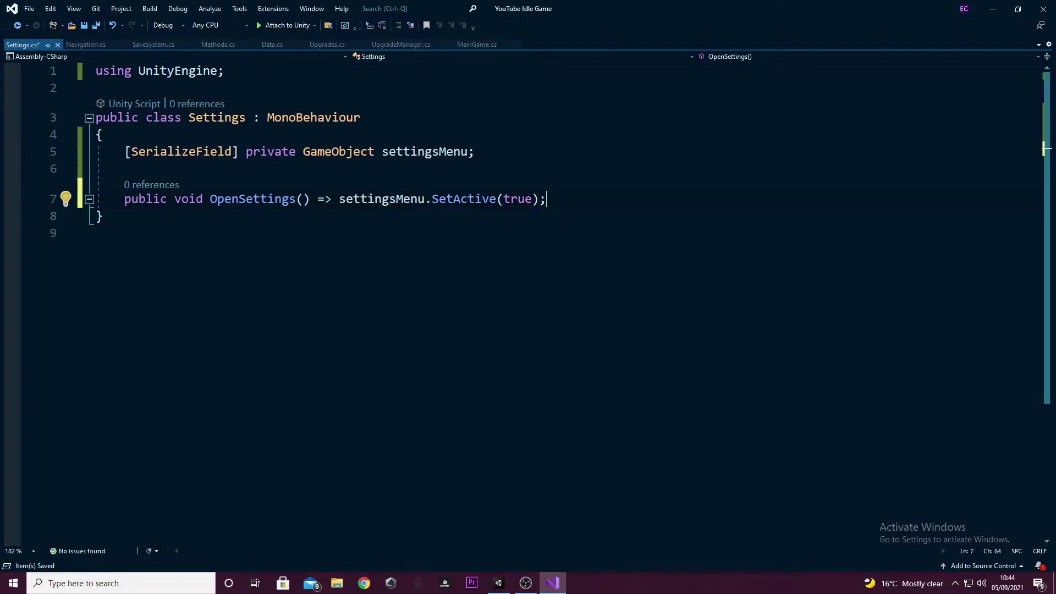
Add a single-line public void CloseSettings() => settingsMenu.SetActive(false); method below OpenSettings, and save the script
key(Return)
text(public vo)
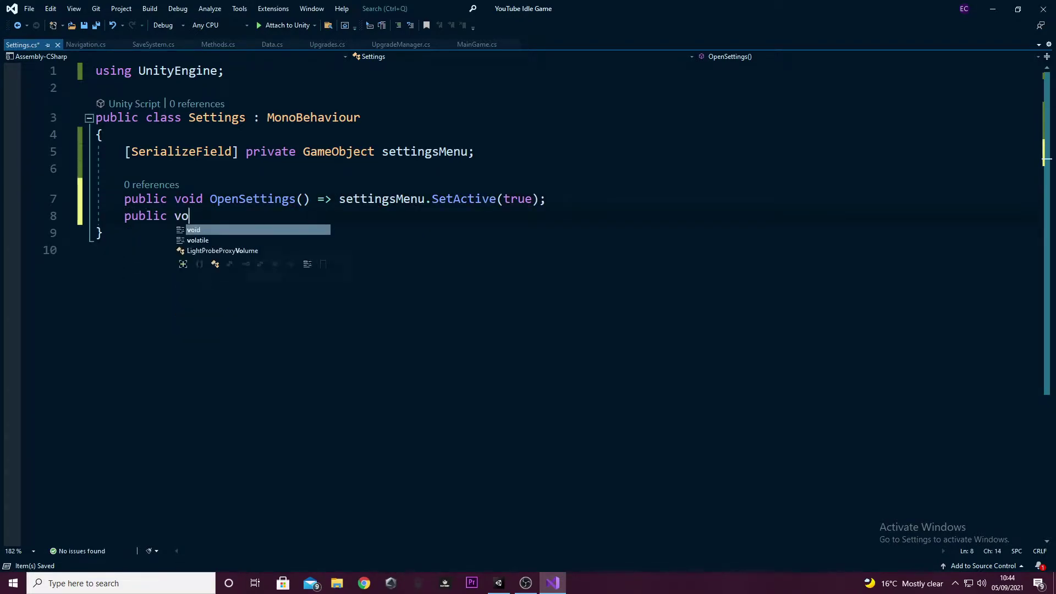
text(id CloseSet)
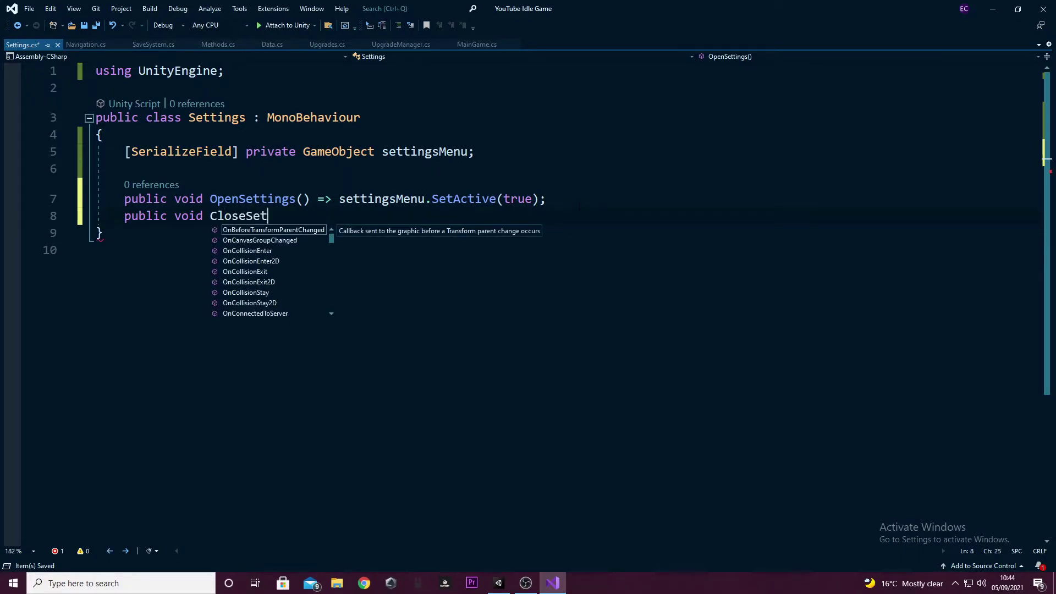
text(tings() =)
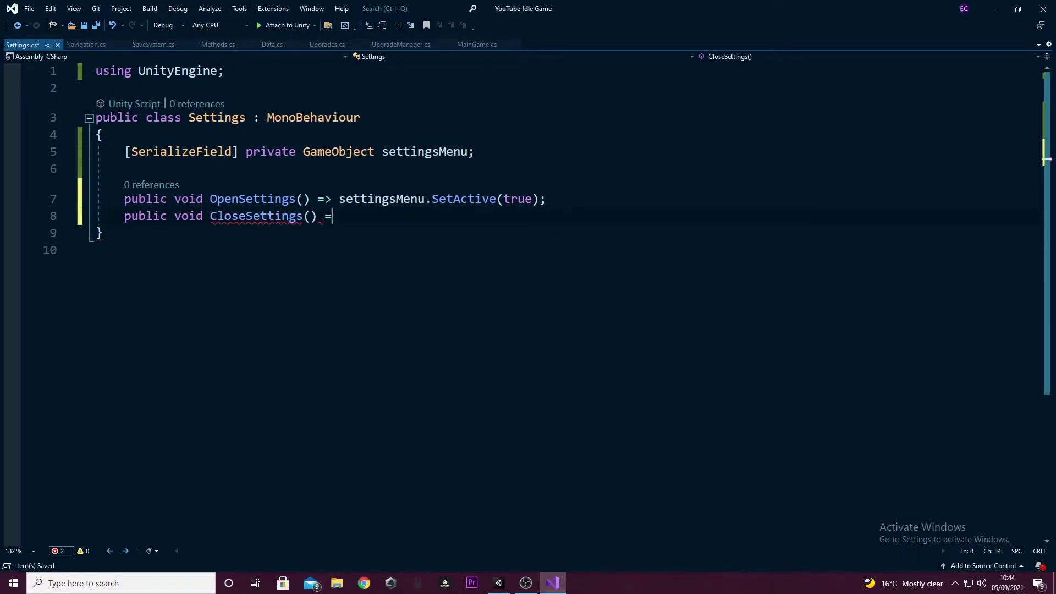
text(- sett)
text(ingsMe)
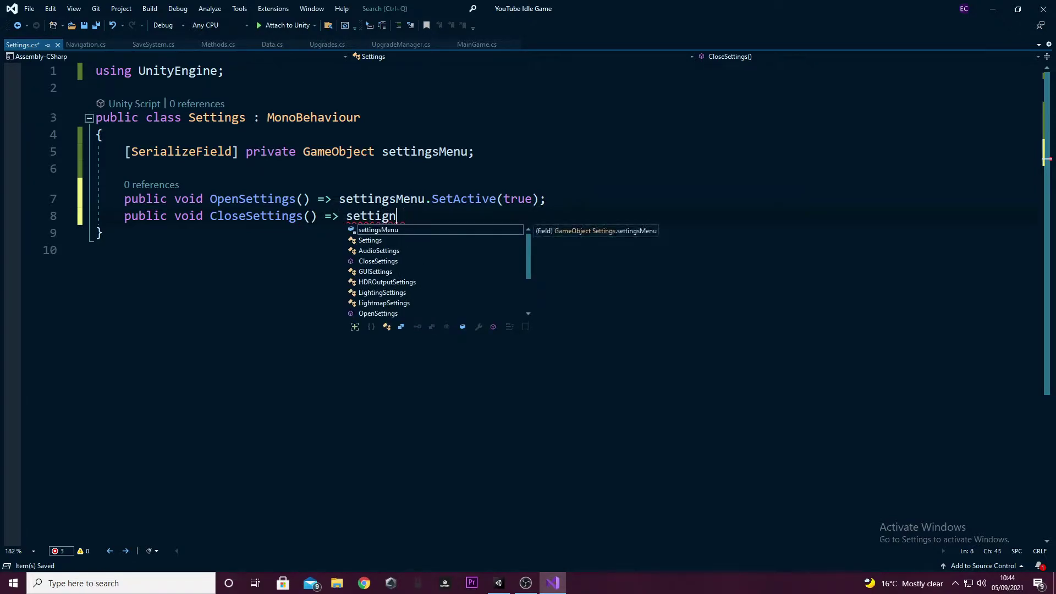
text(nu.S)
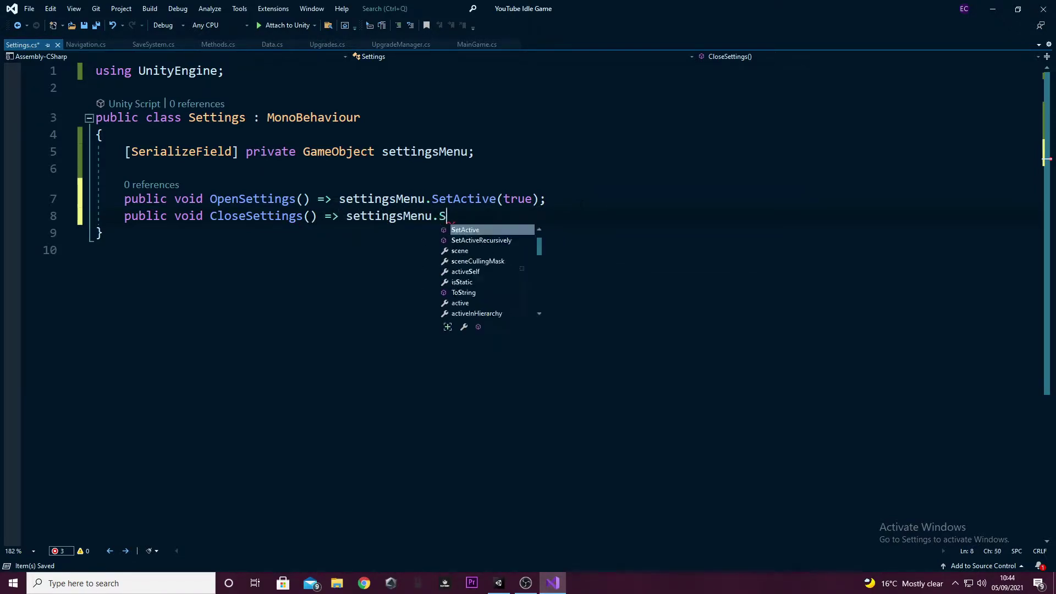
text(etActive(false);)
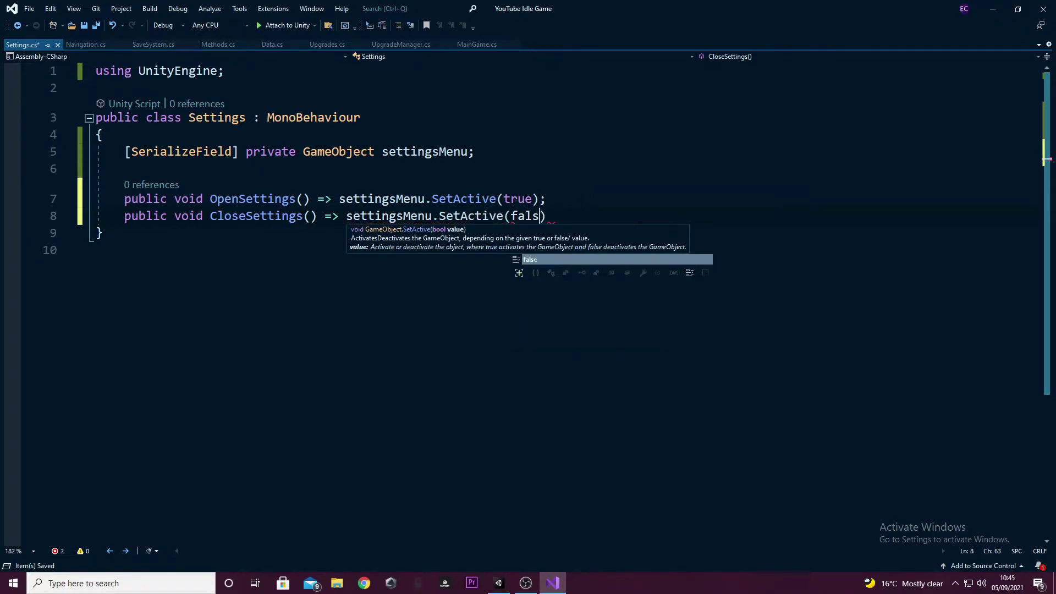
key(ctrl+s)
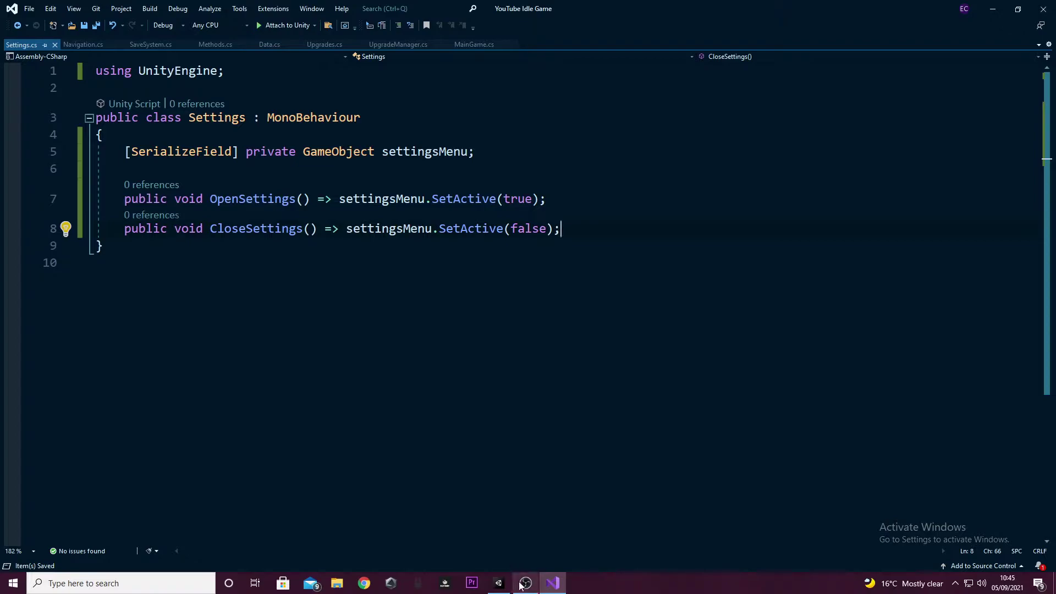
Switch to Unity, collapse the Buttons group, and add a UI Image named Settings under the Canvas
click(498, 583)
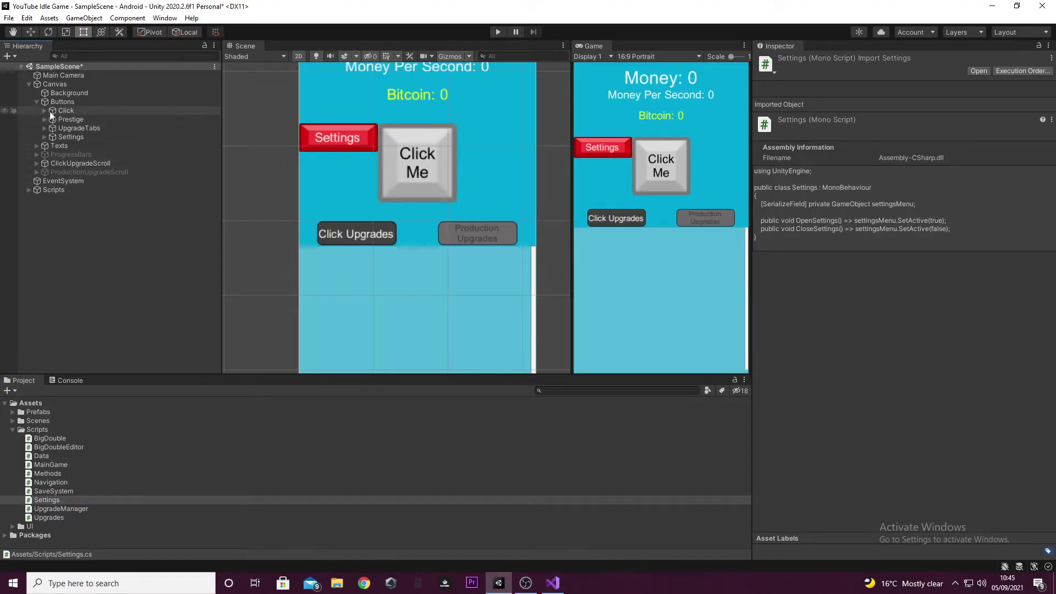
click(34, 101)
click(36, 101)
click(92, 173)
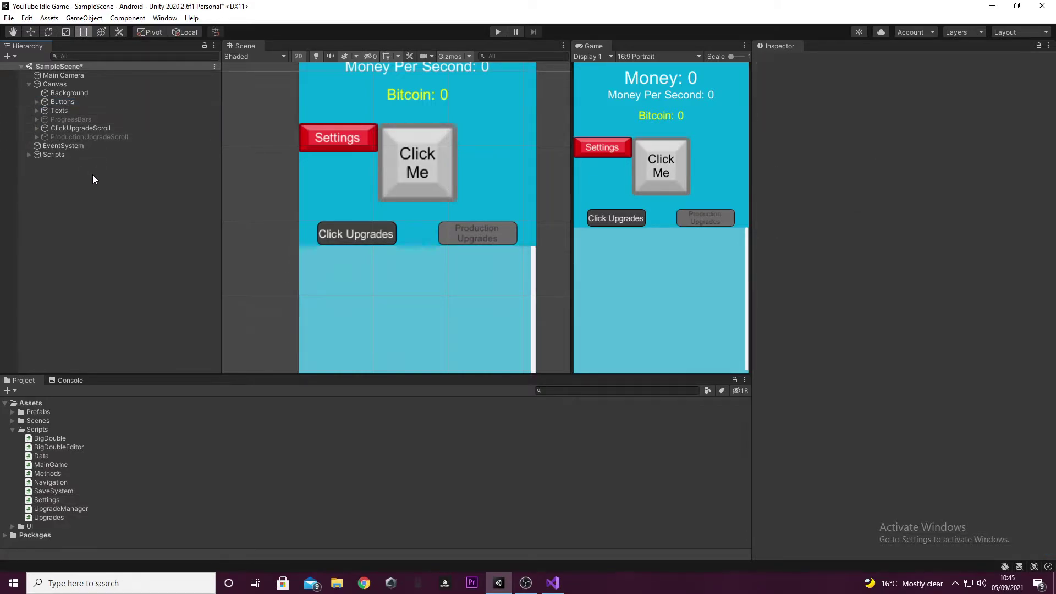
click(59, 84)
right_click(59, 85)
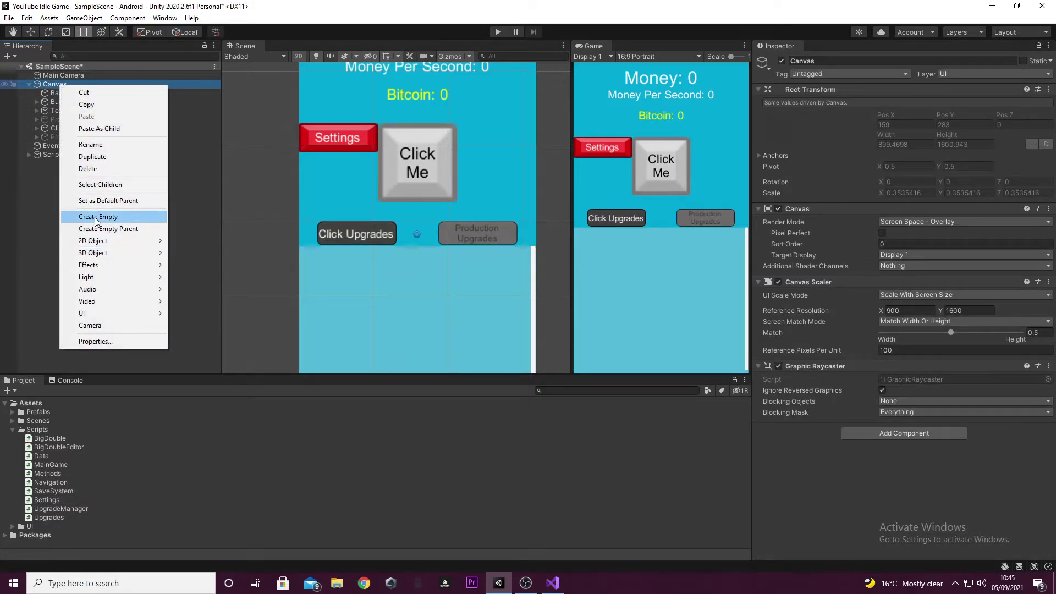
mouse_move(114, 311)
mouse_move(137, 290)
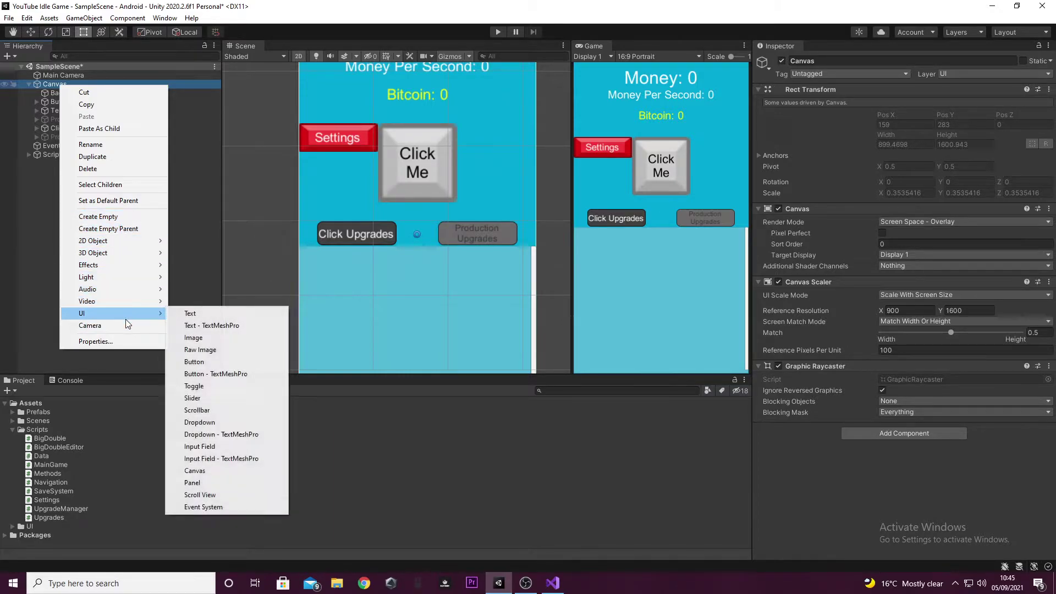
click(175, 335)
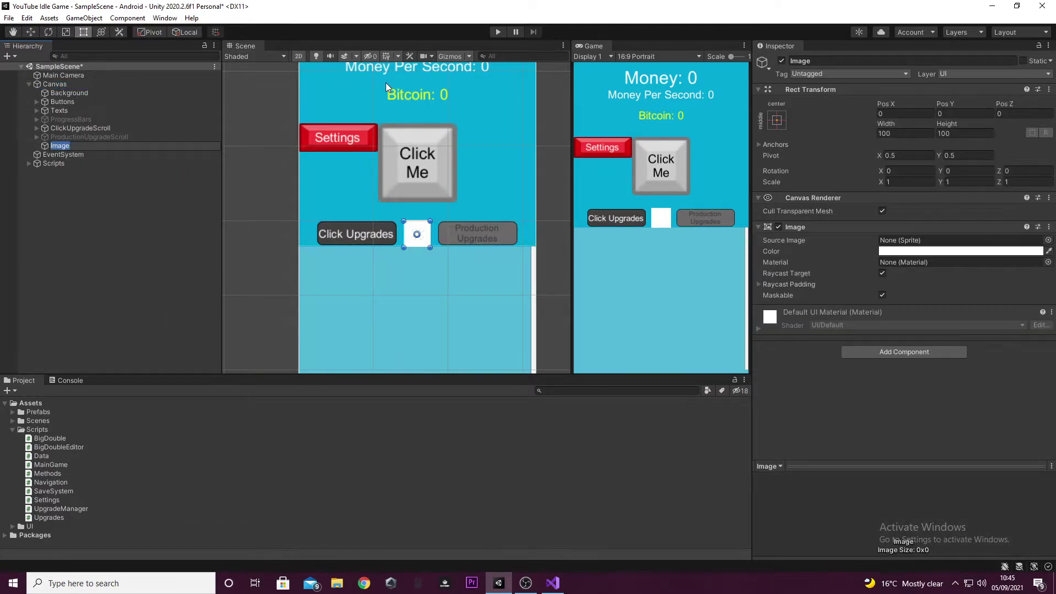
text(Settings)
key(Return)
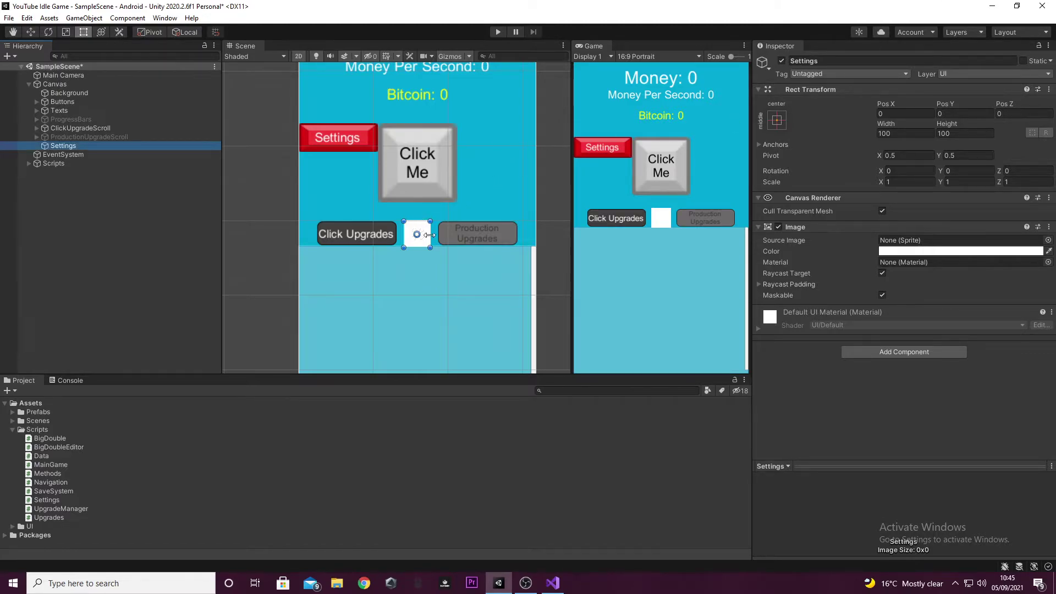
Stretch the Settings image to fill the whole Canvas, setting both its anchors and its position
click(776, 121)
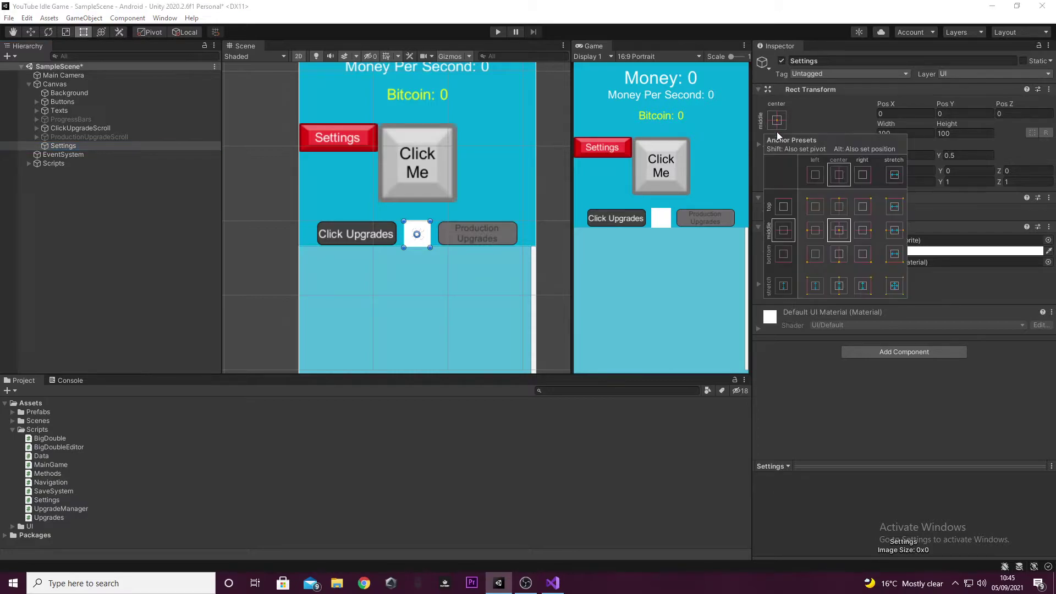
key(alt)
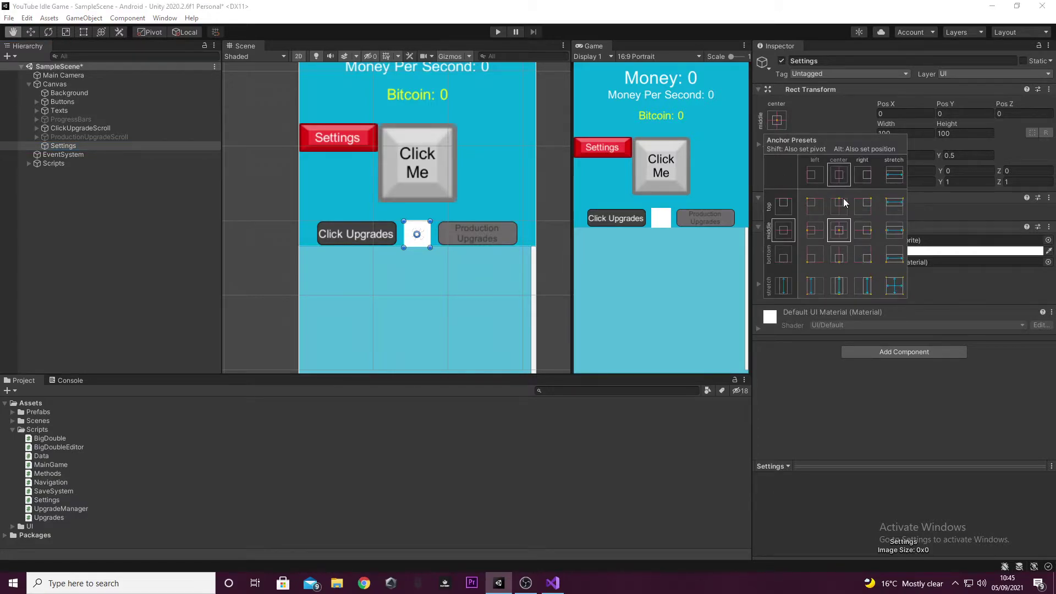
alt+click(893, 286)
scroll(522, 176, down, 5)
middle_drag(519, 188, 519, 139)
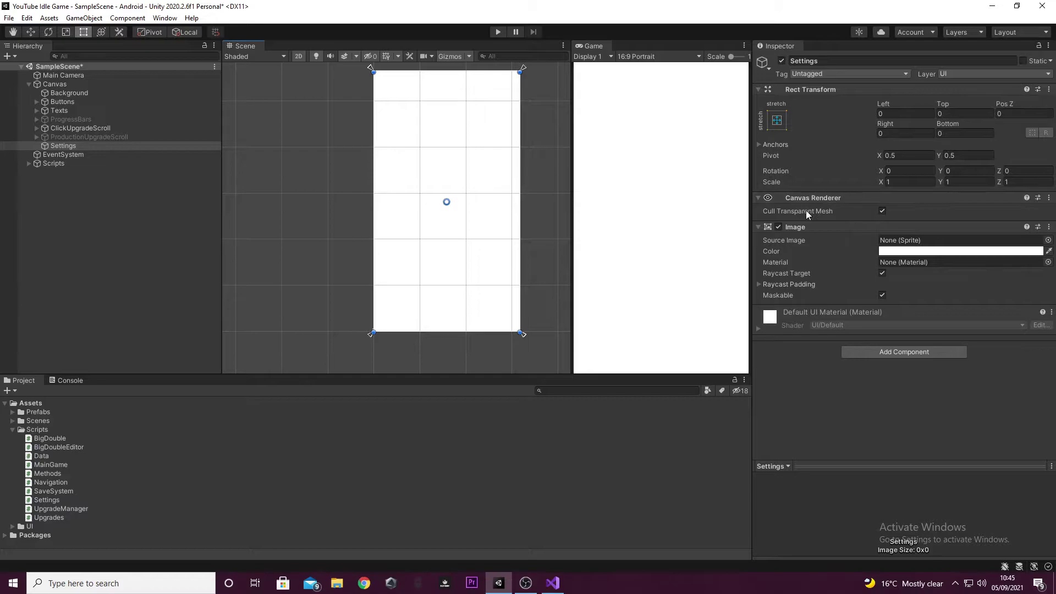
Set the Settings image color to grey 808080 with an alpha of 212
click(935, 251)
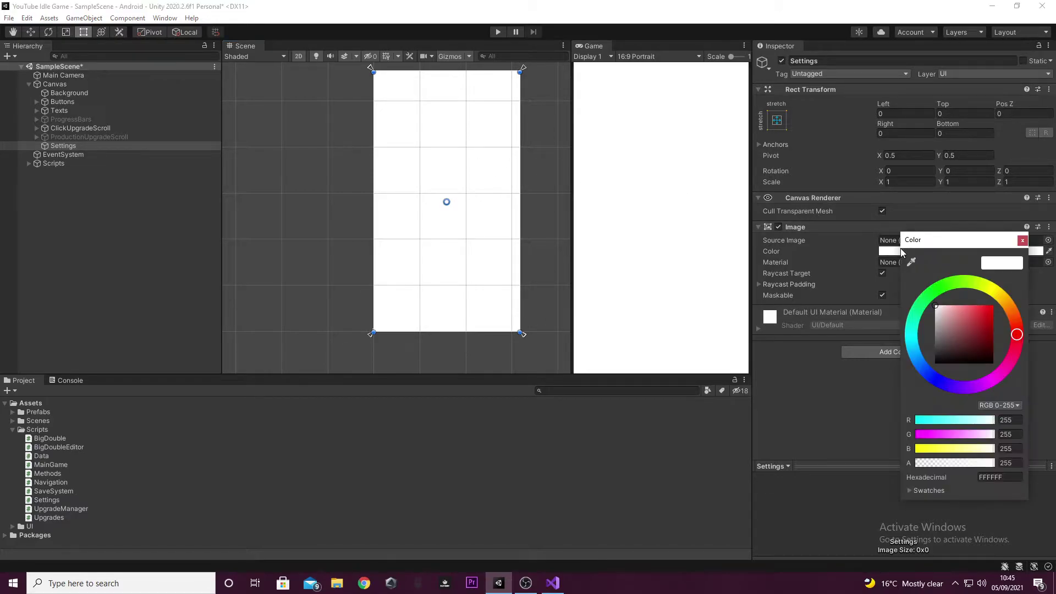
mouse_move(934, 327)
mouse_down()
mouse_move(927, 344)
mouse_move(923, 335)
mouse_up()
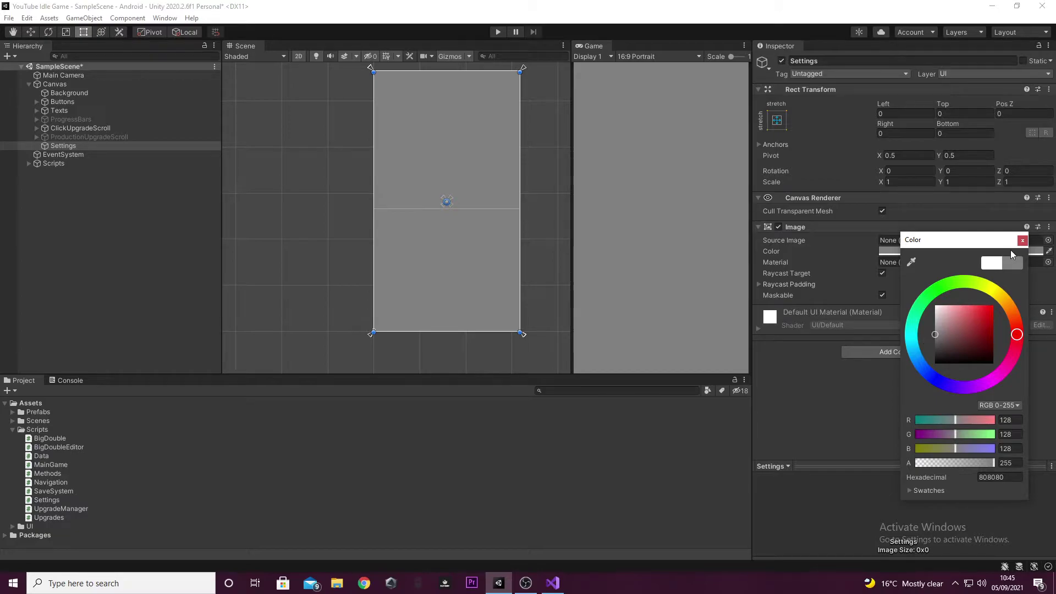
drag(1014, 243, 1038, 246)
drag(1002, 465, 992, 466)
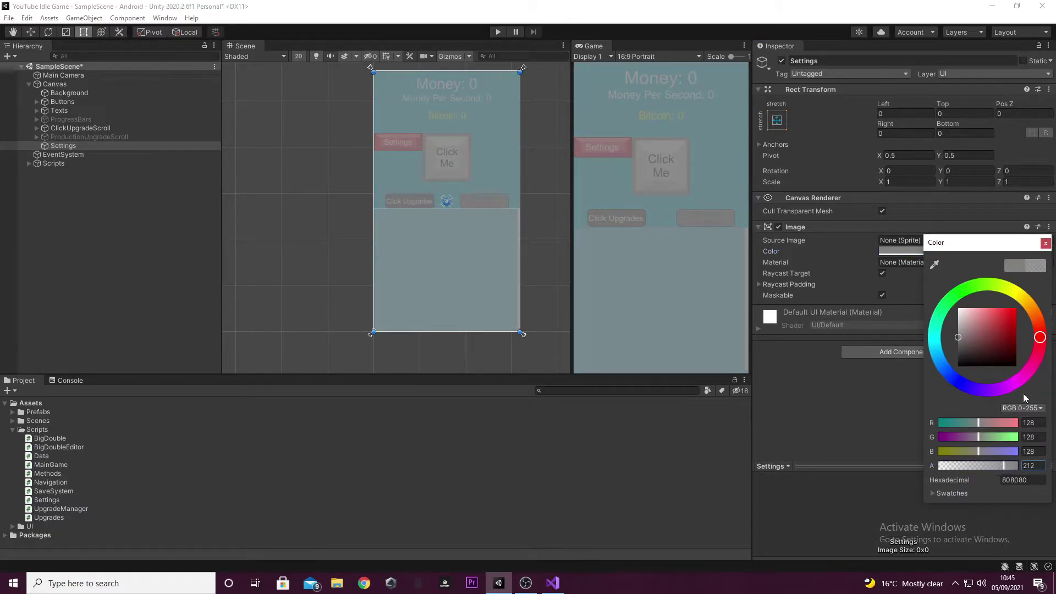
click(1044, 244)
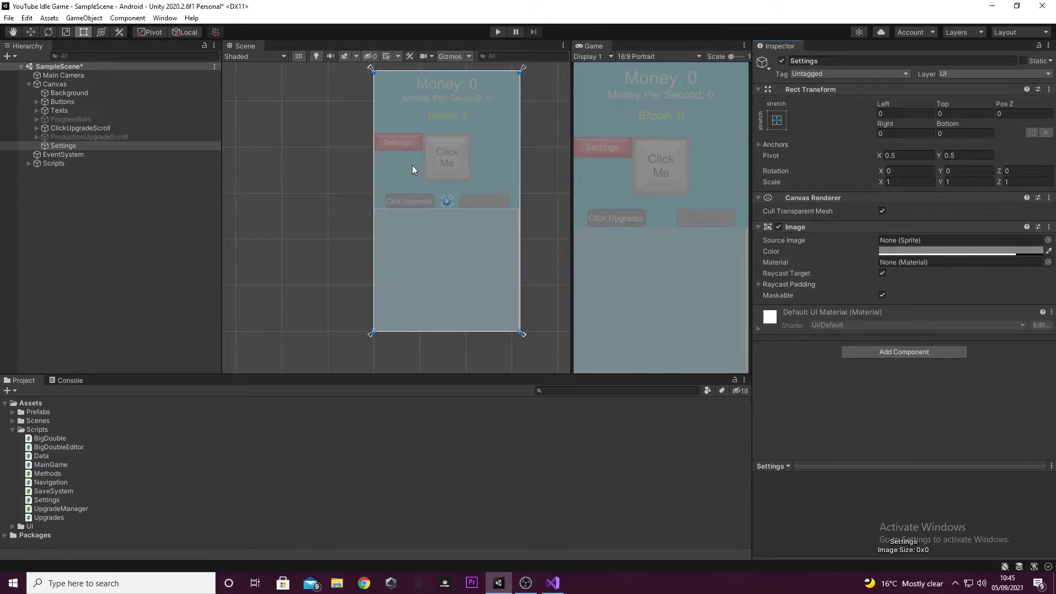
Deactivate the Settings panel object under the Canvas
middle_drag(411, 165, 402, 216)
scroll(444, 143, up, 2)
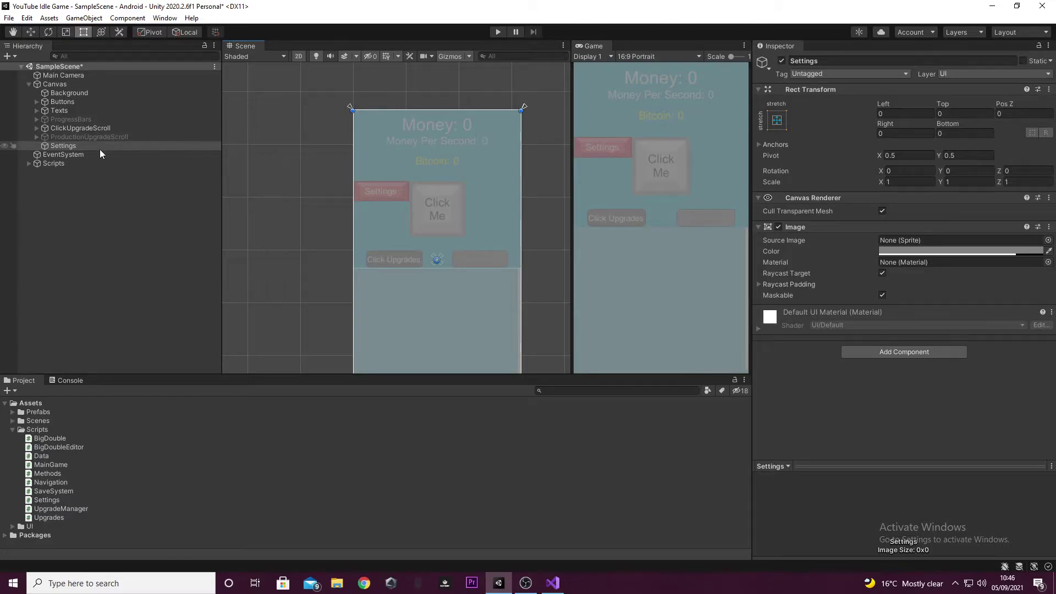
click(781, 60)
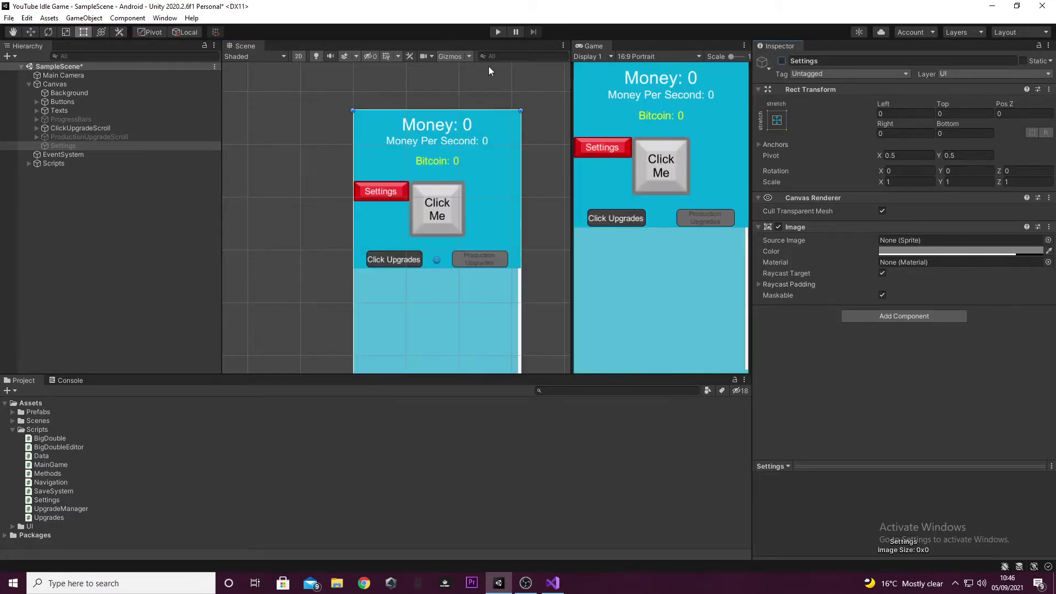
click(286, 75)
Create an empty object named SettingsHandler under the Scripts object
click(29, 164)
click(45, 174)
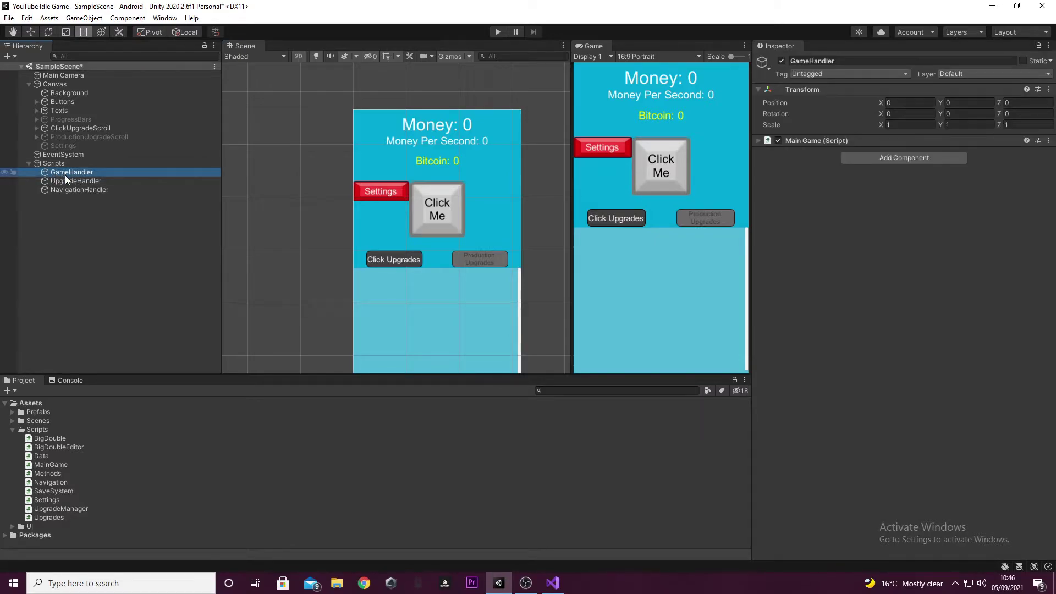
right_click(71, 161)
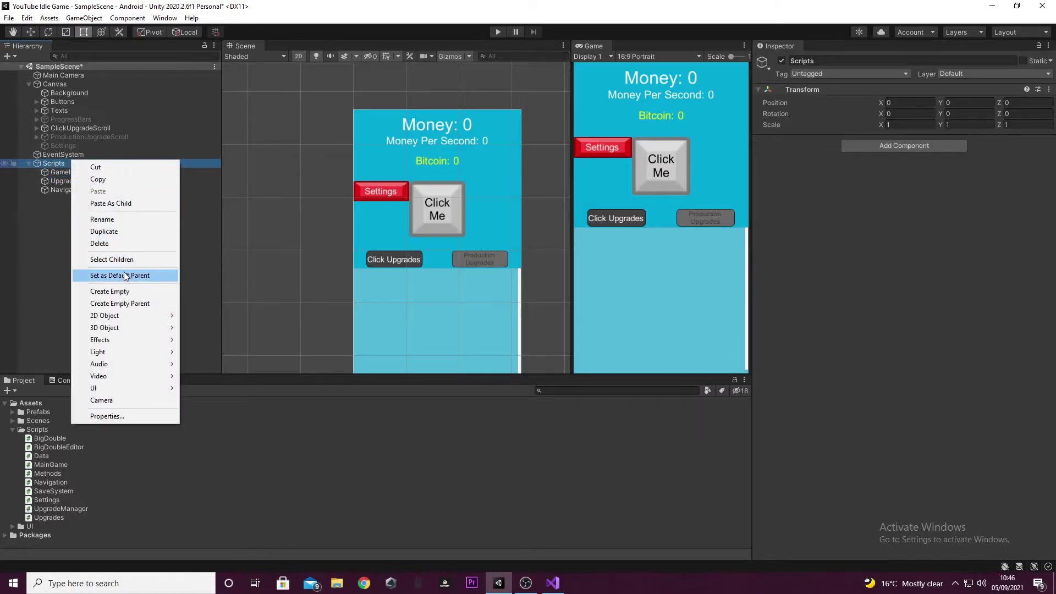
click(130, 291)
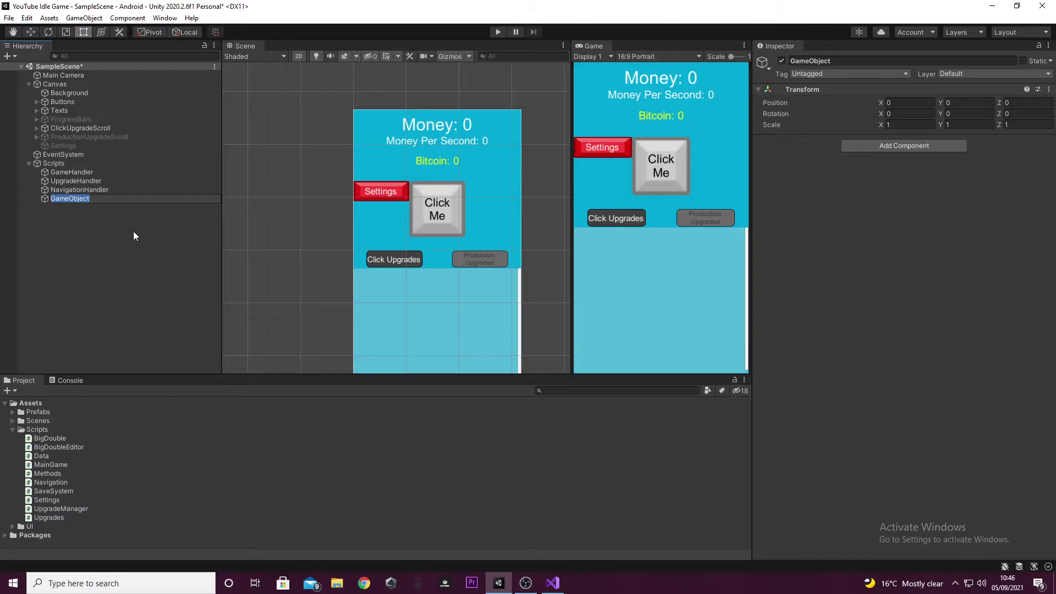
text(SettingsHandler)
key(Return)
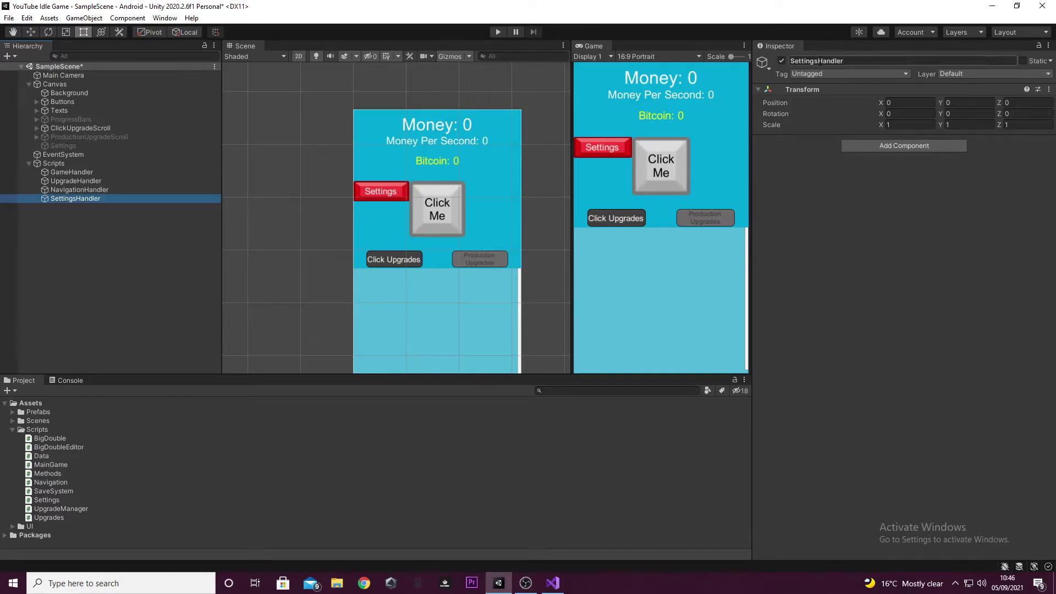
Reset the transform of SettingsHandler and attach the Settings script to it
right_click(932, 90)
click(951, 101)
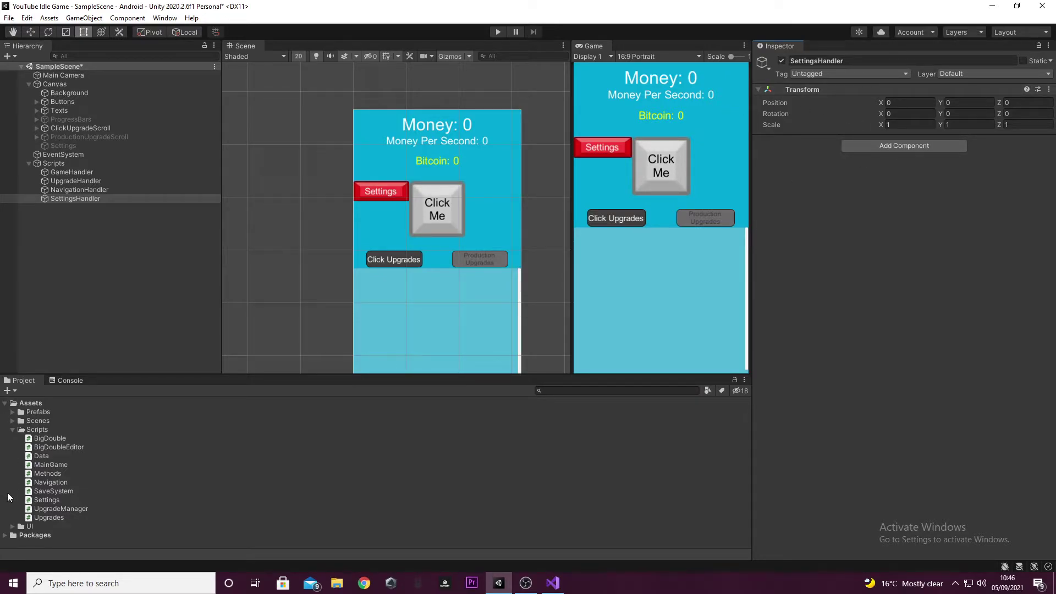
drag(39, 500, 822, 268)
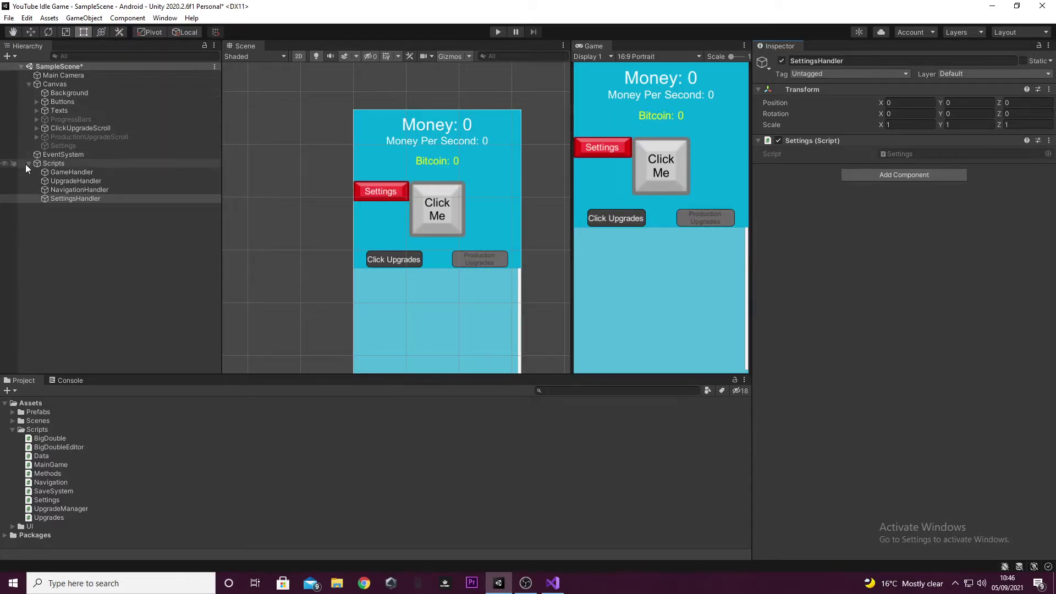
Assign SettingsHandler as the target of the Settings button's On Click event and list its Settings functions
click(37, 101)
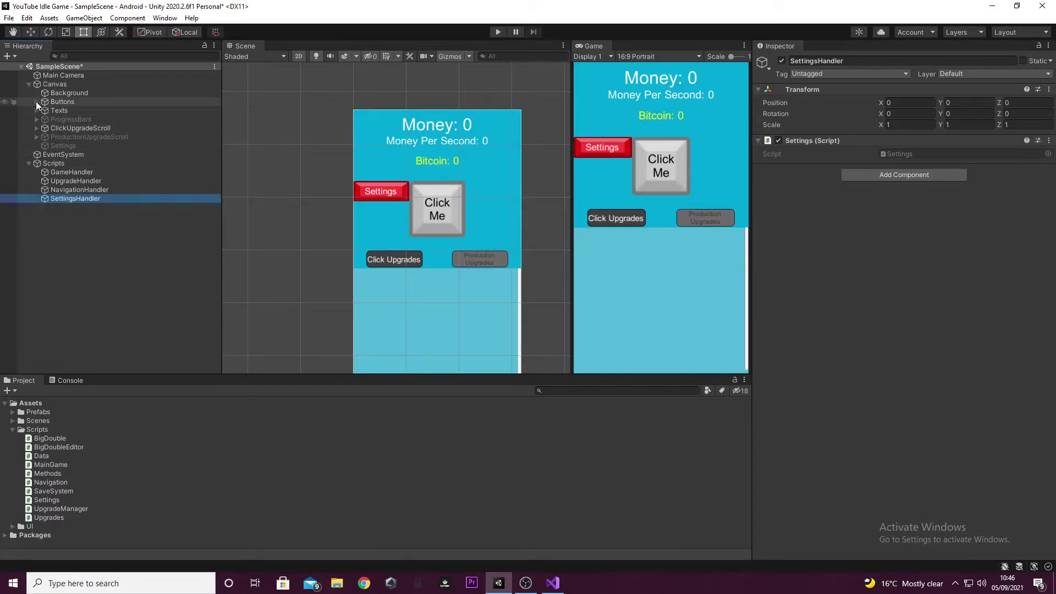
click(67, 136)
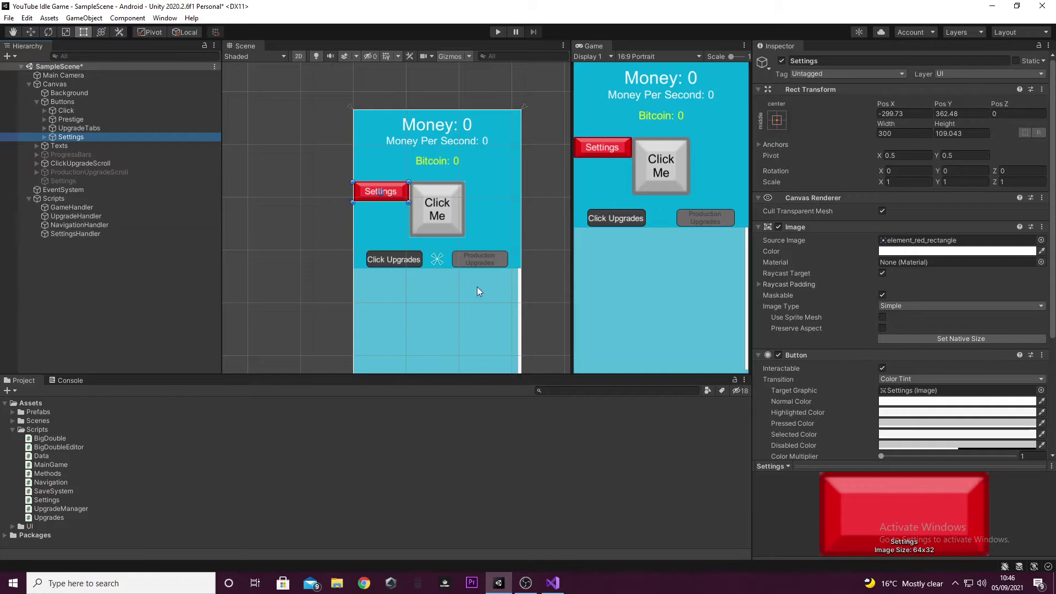
scroll(915, 322, down, 3)
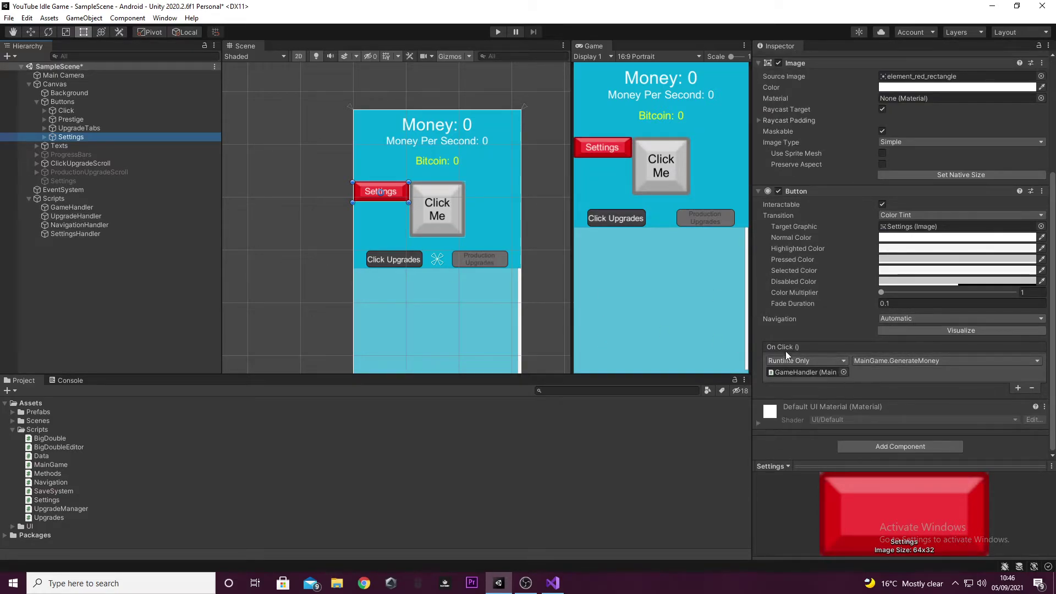
drag(90, 232, 810, 371)
click(866, 362)
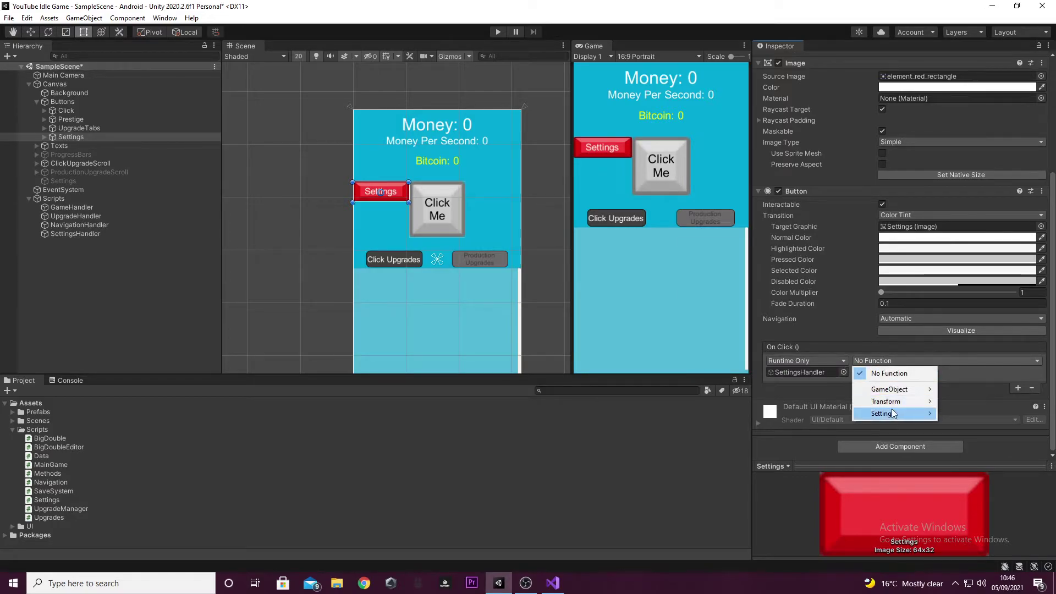
mouse_move(891, 413)
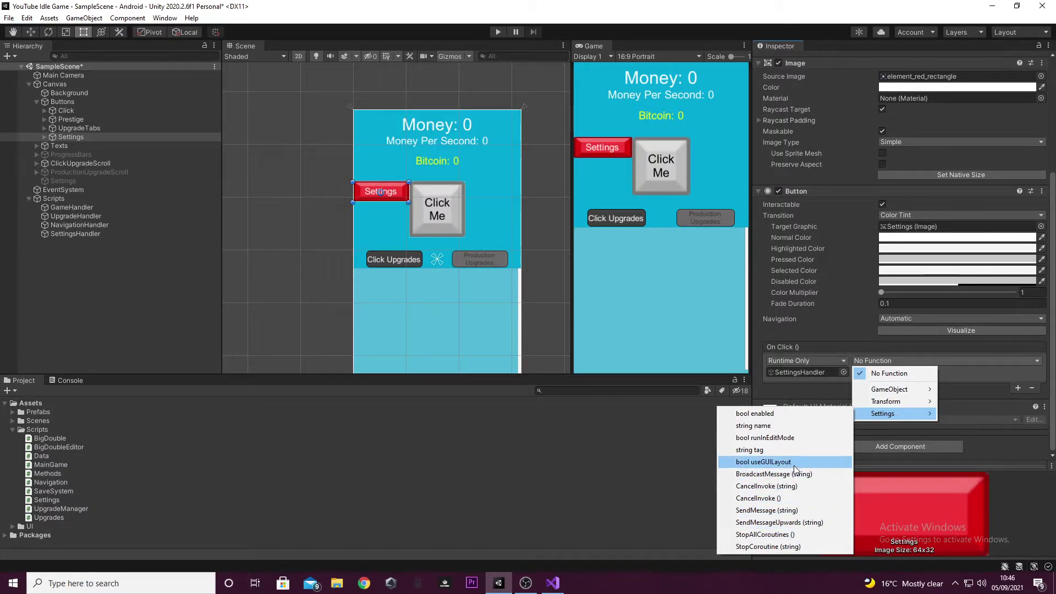
Switch to Visual Studio and rewrite OpenSettings() with a braced body on one line: { settingsMenu.SetActive(true); }
click(553, 582)
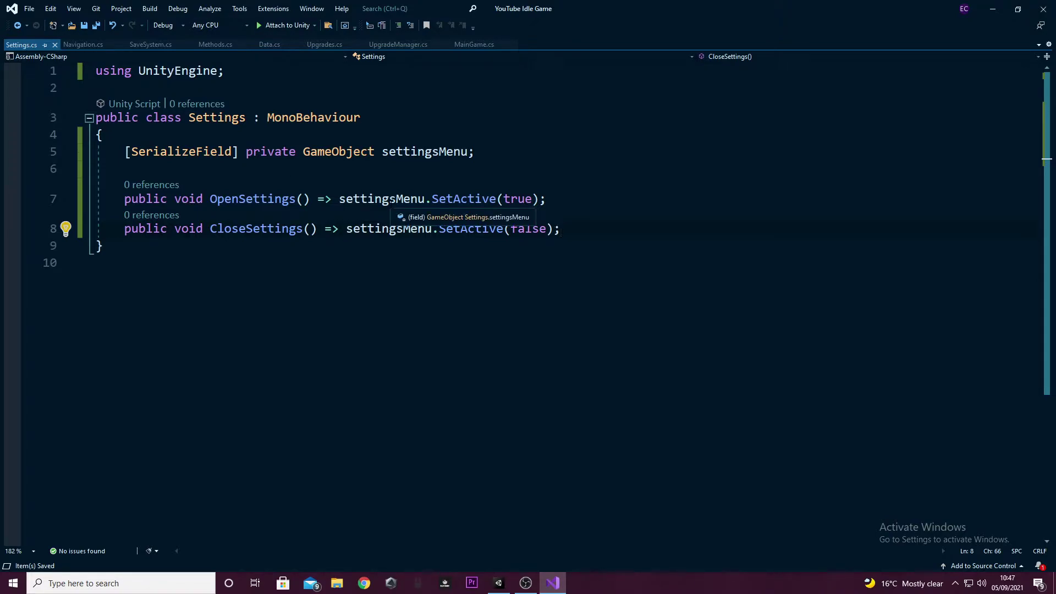
click(325, 199)
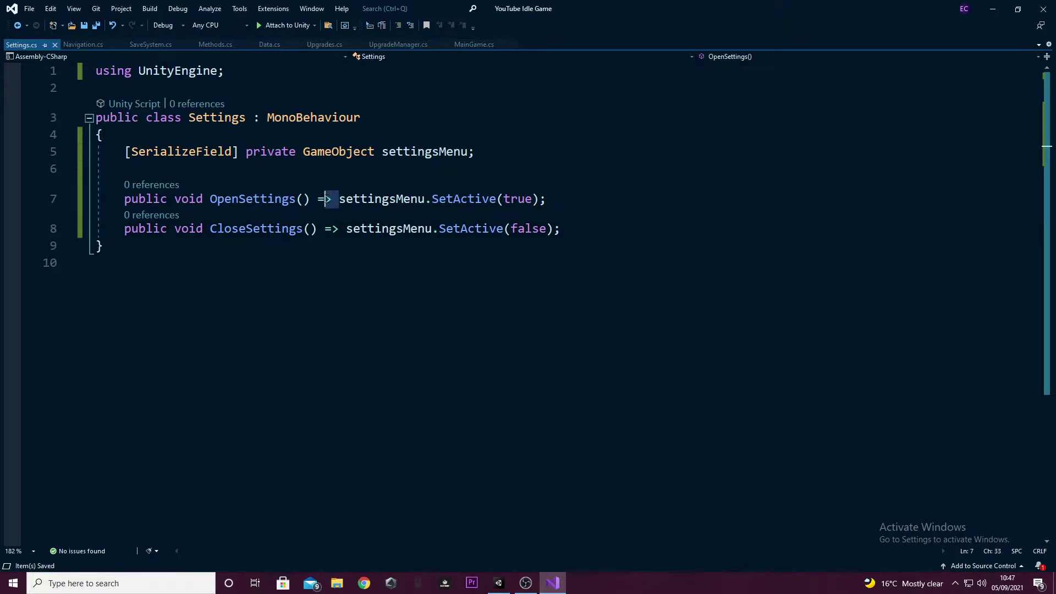
drag(328, 200, 311, 200)
text({)
key(Return)
key(ctrl+z)
key(Left)
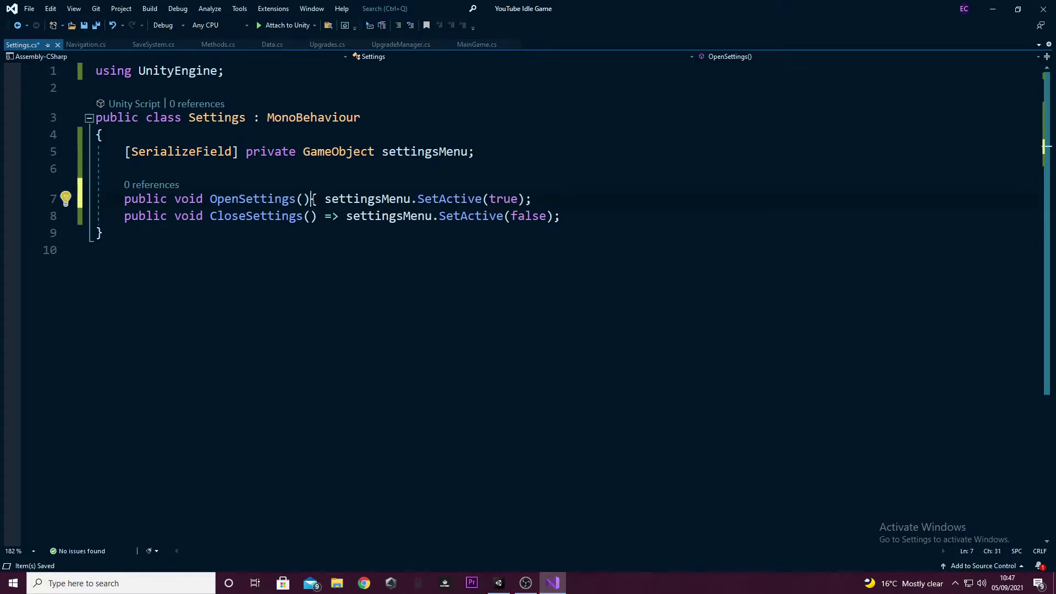
key(End)
text(})
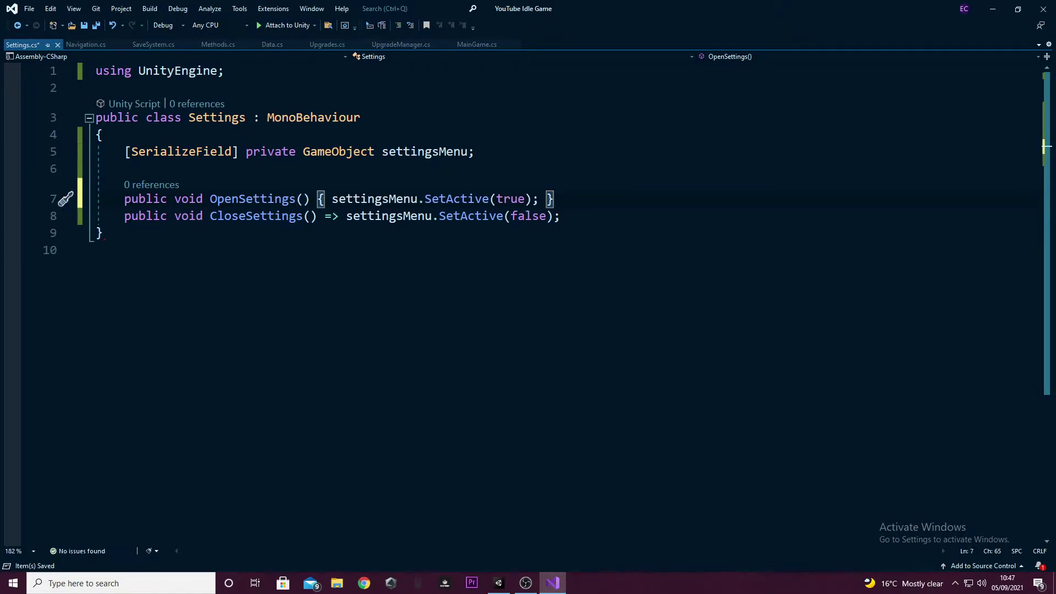
Rewrite CloseSettings() with the braced body { settingsMenu.SetActive(false); } and save the Settings script
drag(339, 228, 325, 228)
text({)
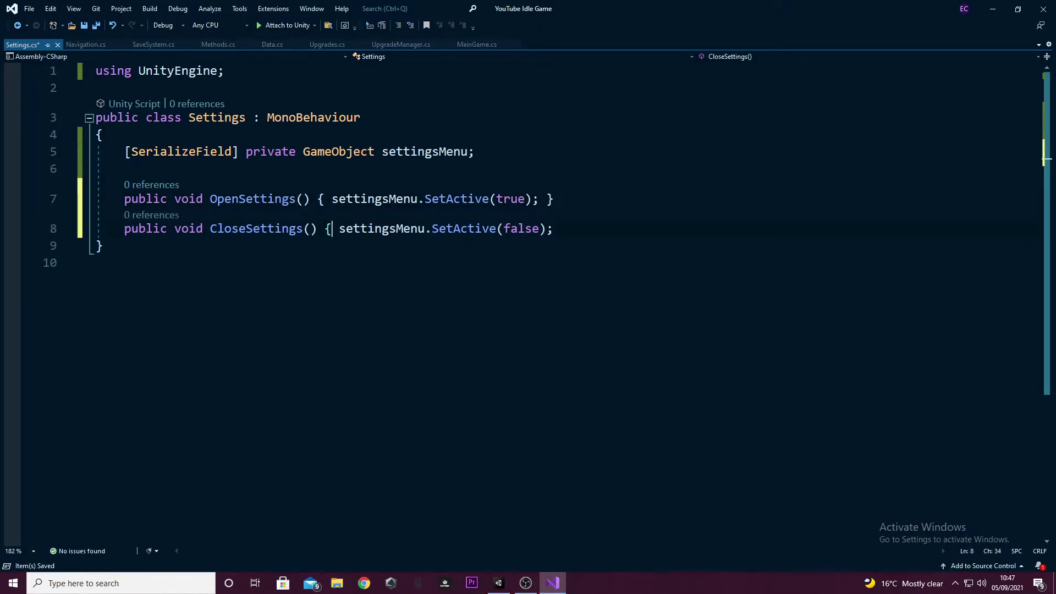
key(End)
text(})
key(ctrl+s)
key(Down)
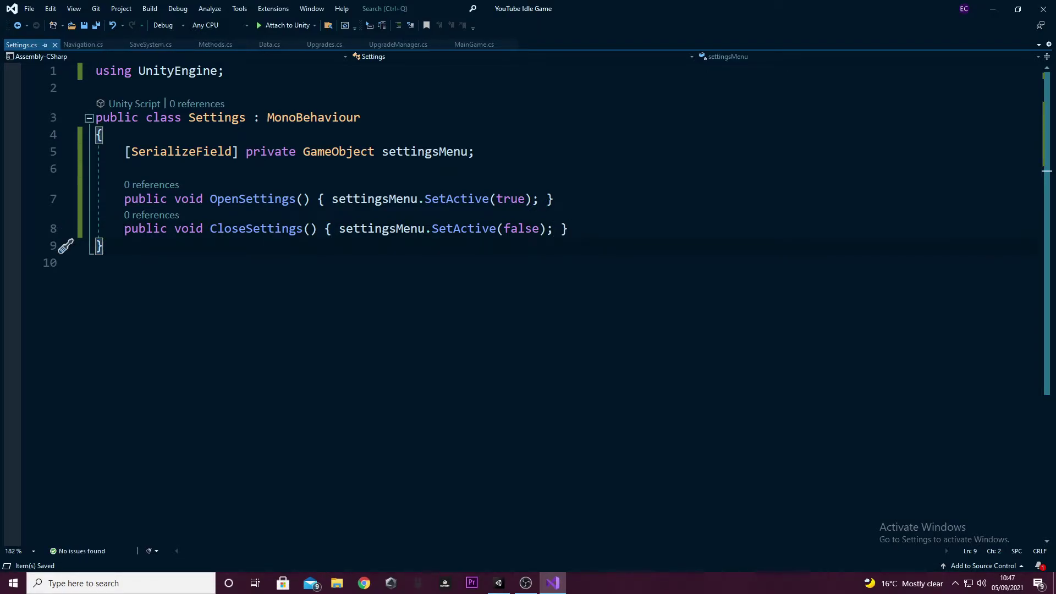
Switch back to Unity and set the Settings button's On Click function to Settings.OpenSettings
click(498, 583)
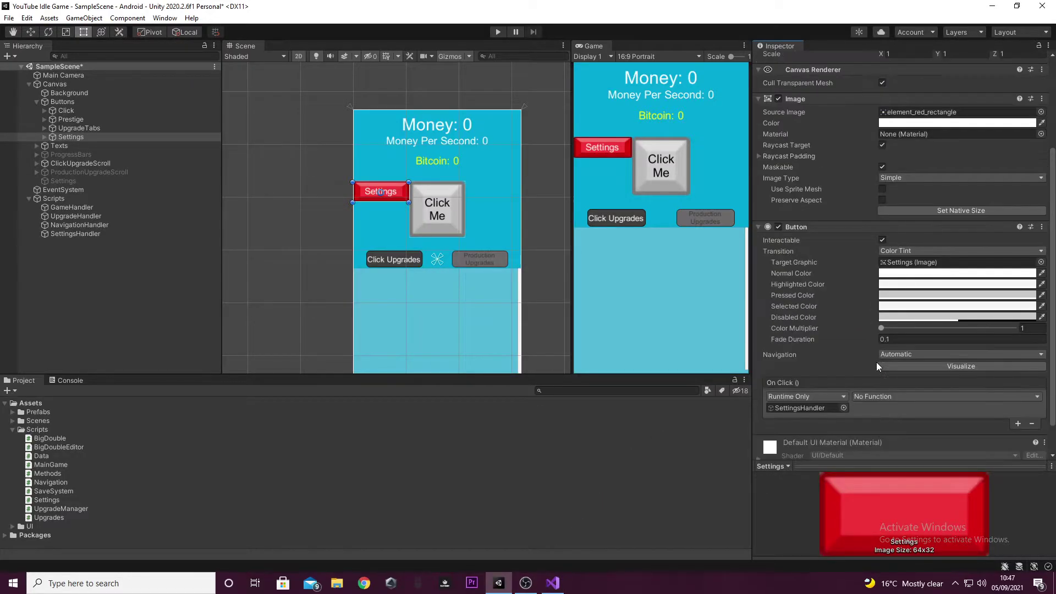
click(870, 393)
mouse_move(892, 448)
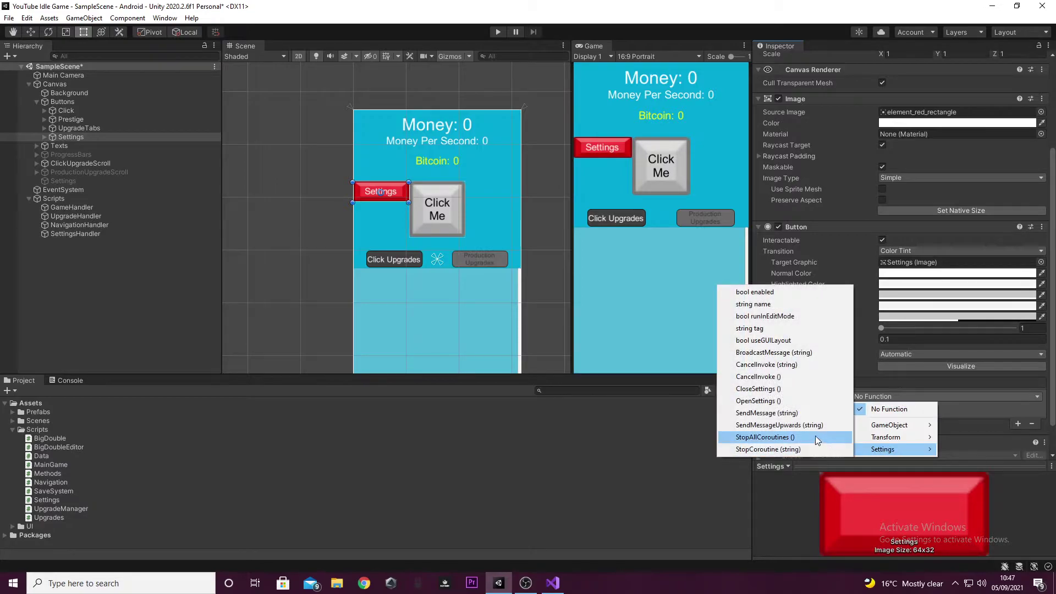
click(784, 400)
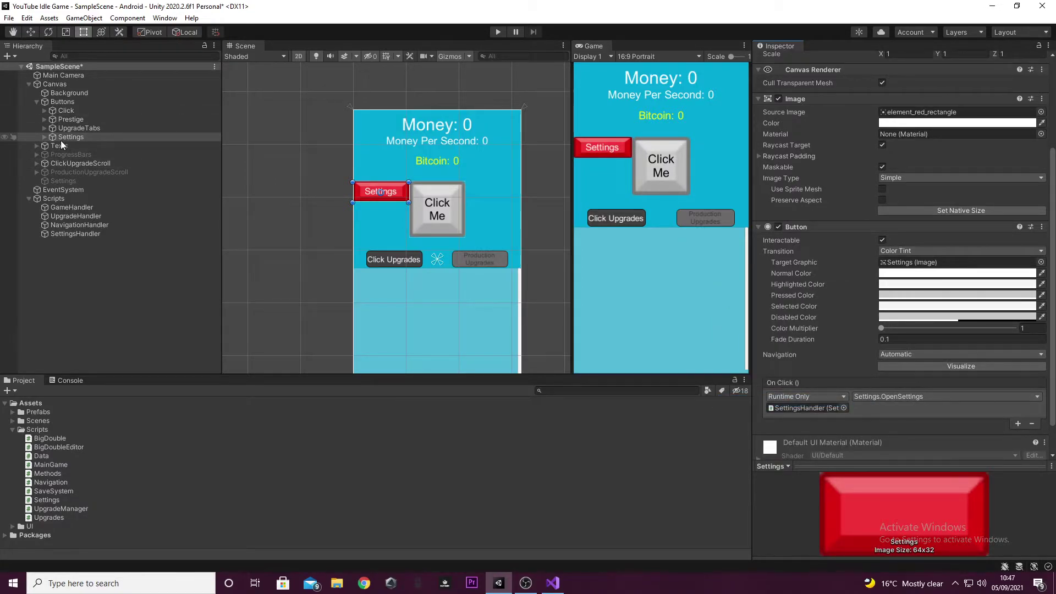
Reactivate the Settings panel and add a UI Button named Close as its child
click(64, 180)
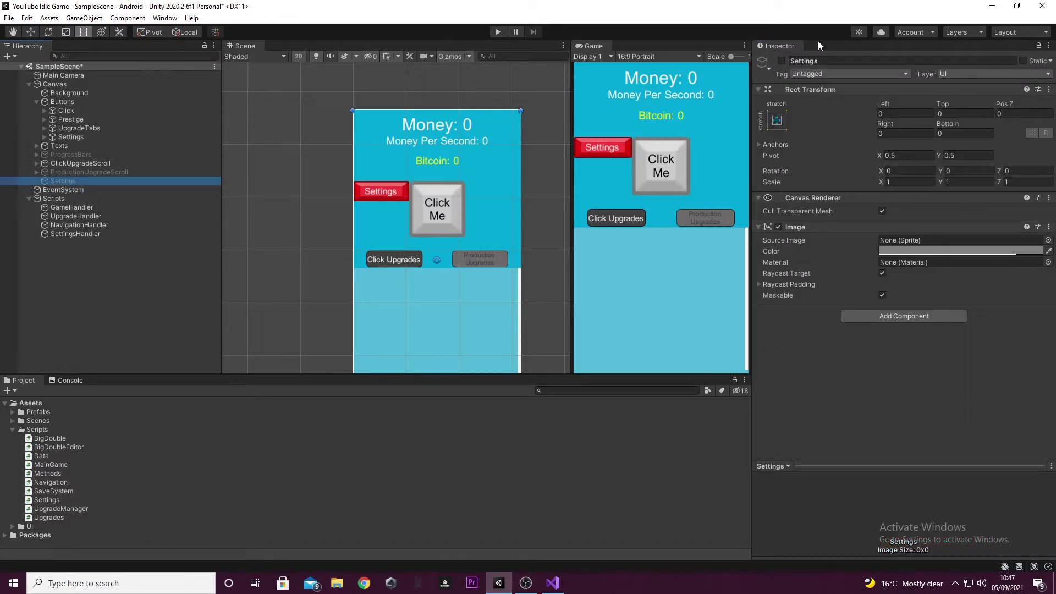
click(777, 61)
right_click(72, 183)
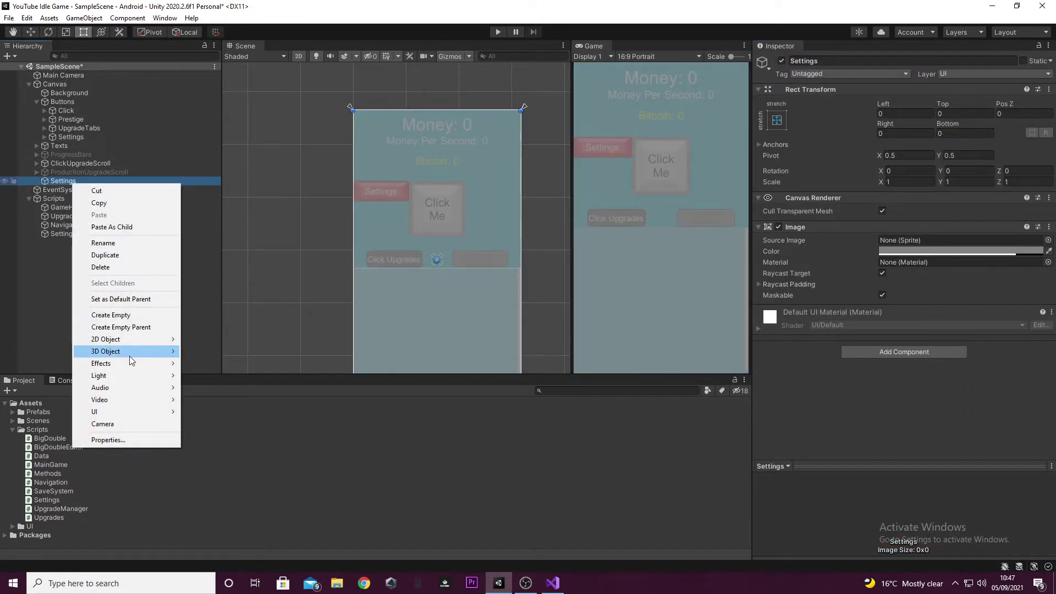
mouse_move(107, 411)
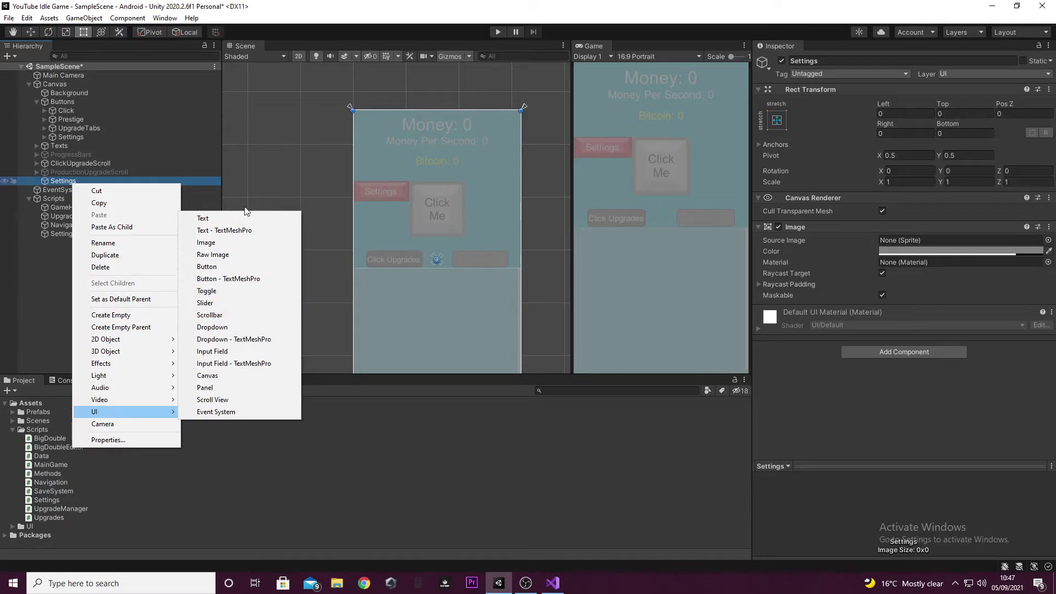
click(229, 267)
text(Clo)
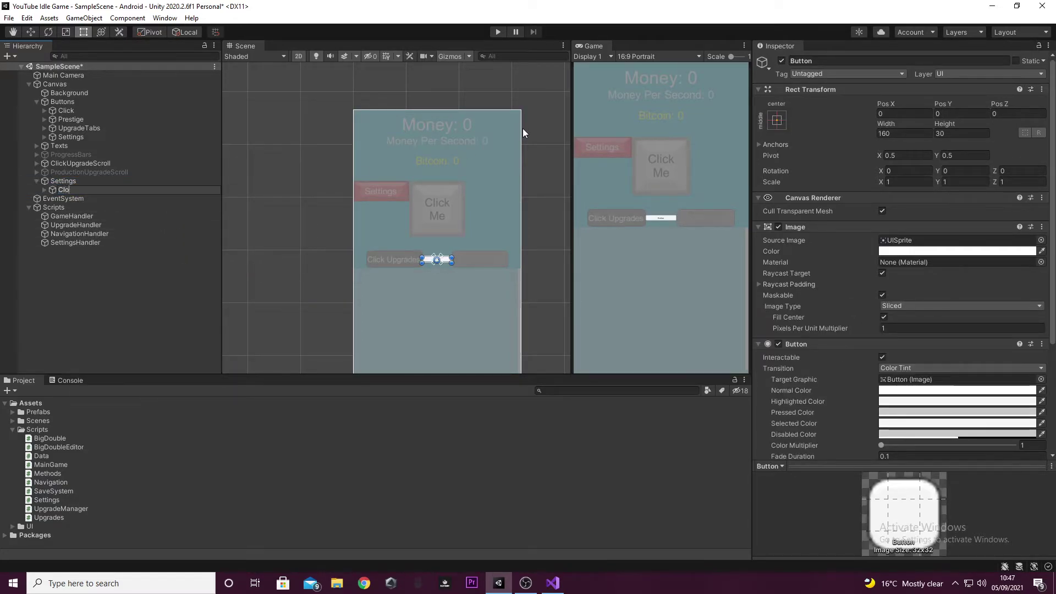
text(se)
key(Return)
Change the Close button's text label to X
click(44, 190)
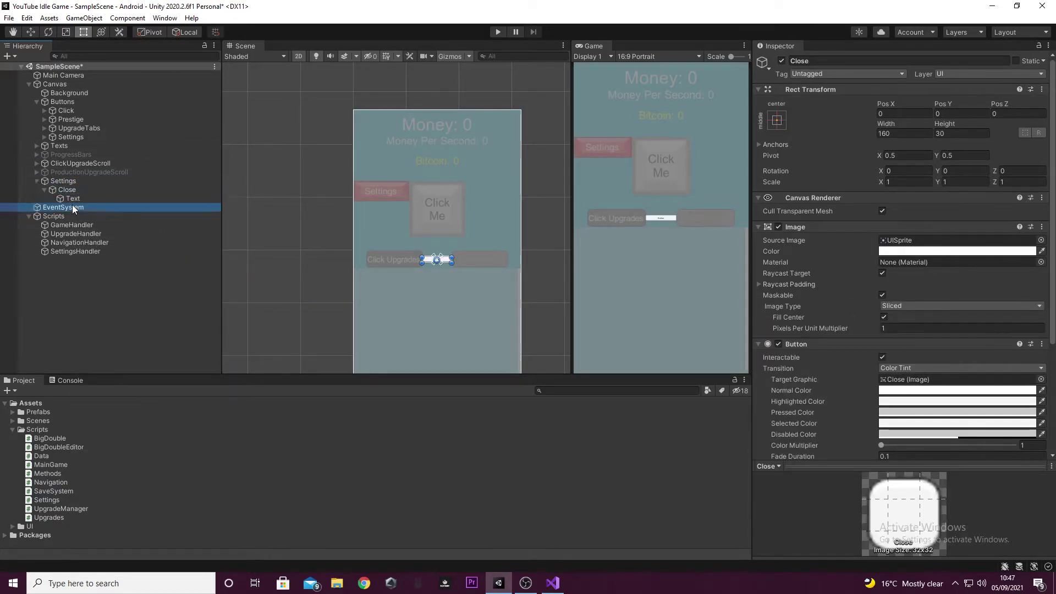
click(73, 199)
click(890, 250)
key(ctrl+a)
text(X)
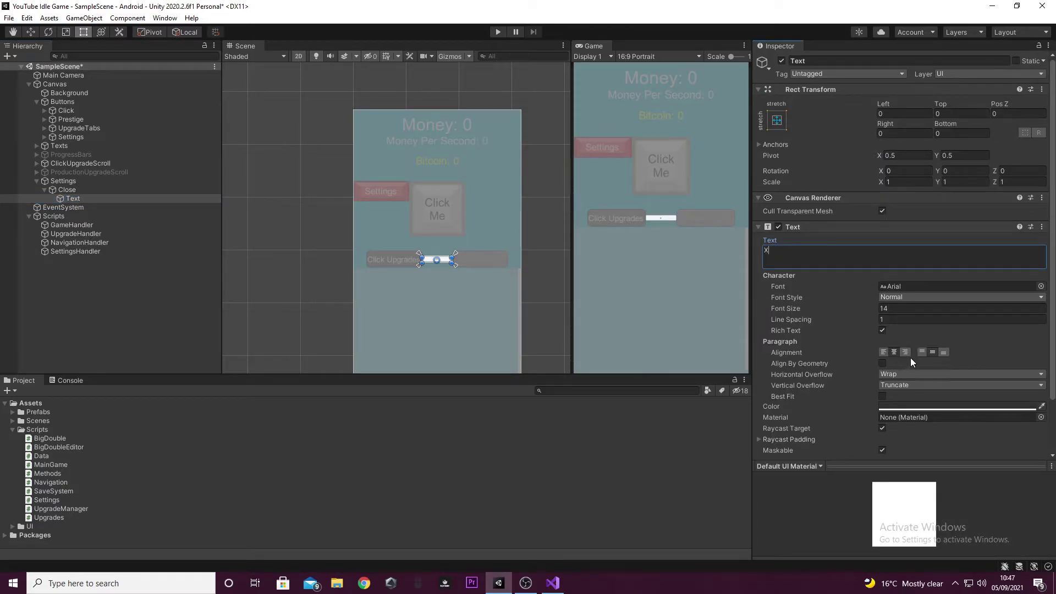
Set the X label's colour to white and enable Best Fit with a maximum size of 300
click(902, 404)
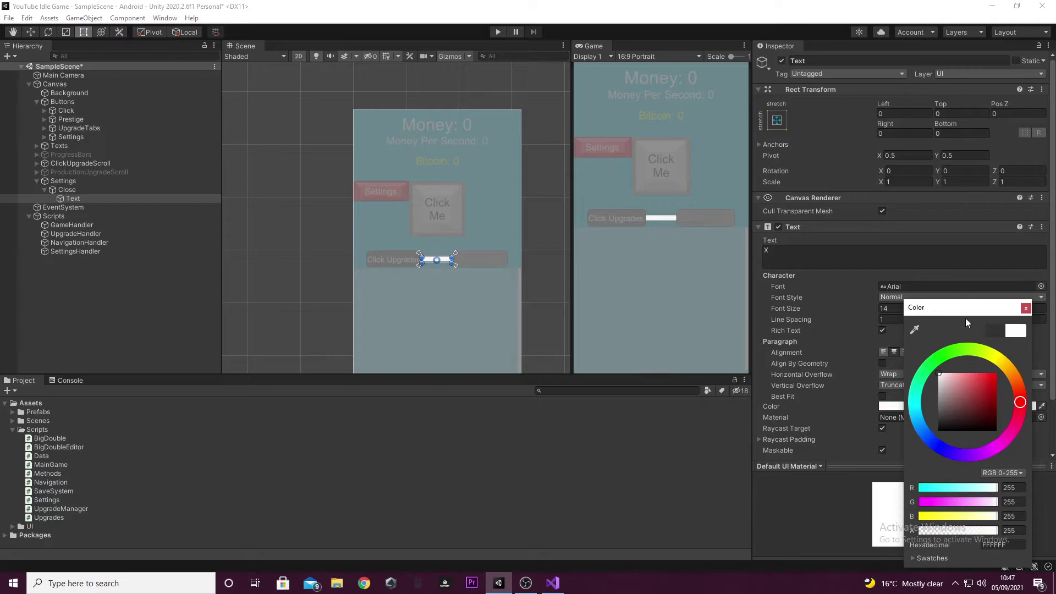
click(1025, 309)
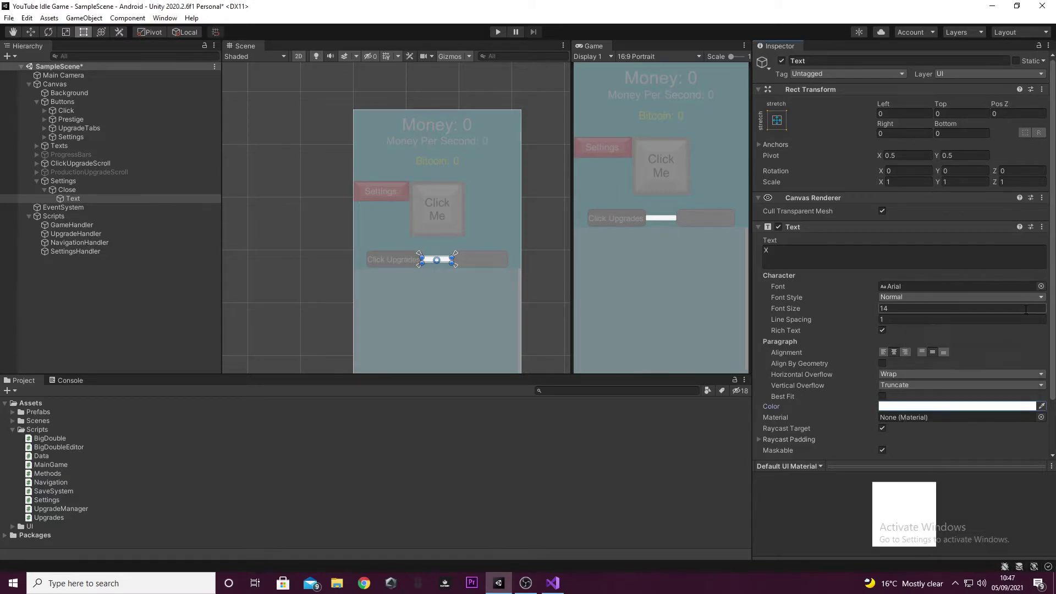
click(882, 397)
click(913, 418)
text(300)
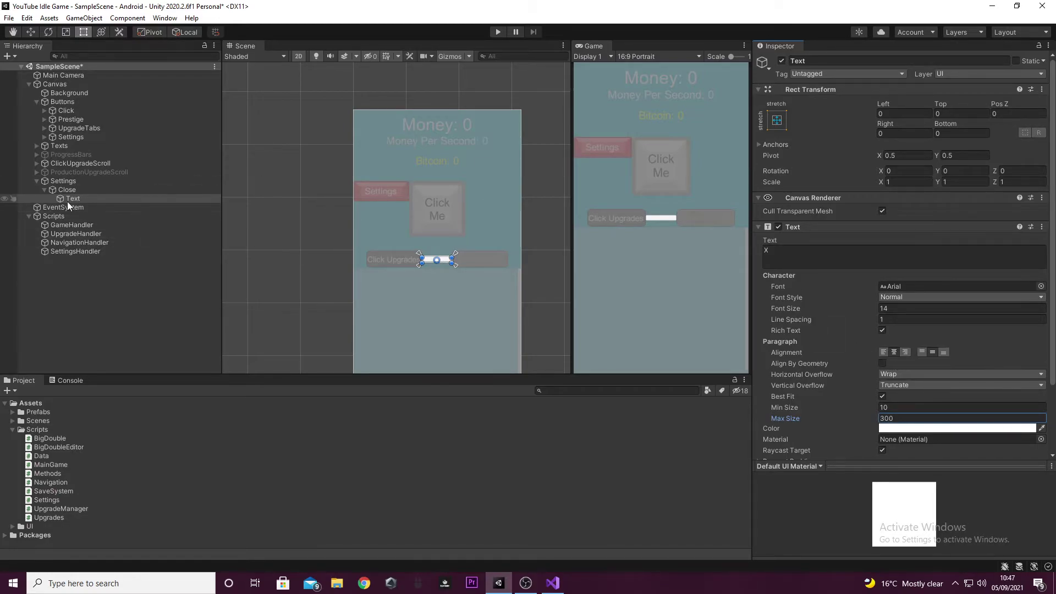
Set the Close button's width and height to 100 each
click(48, 190)
double_click(58, 189)
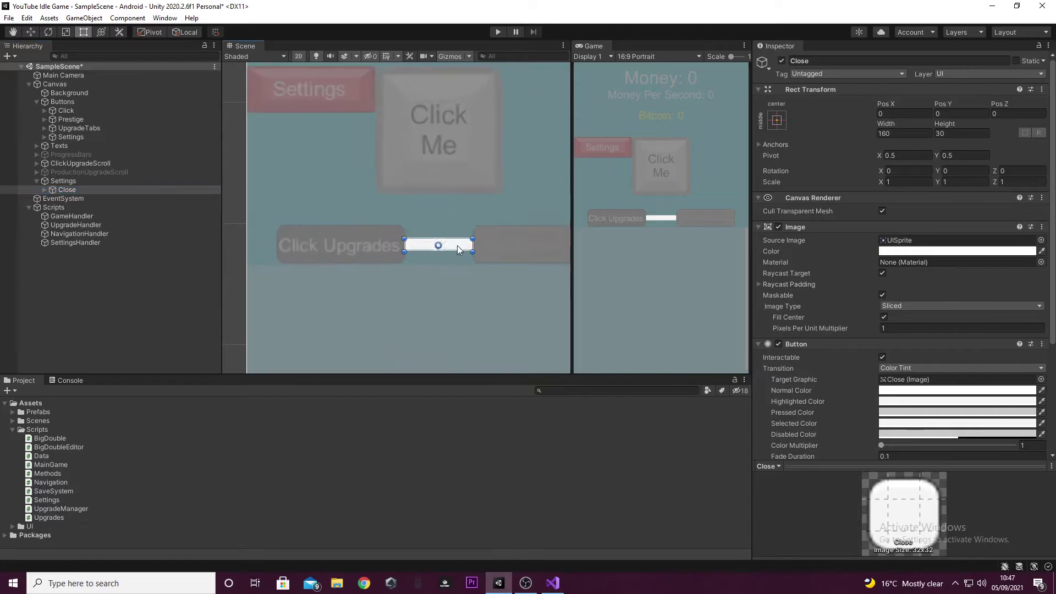
drag(395, 242, 403, 233)
click(914, 130)
text(500)
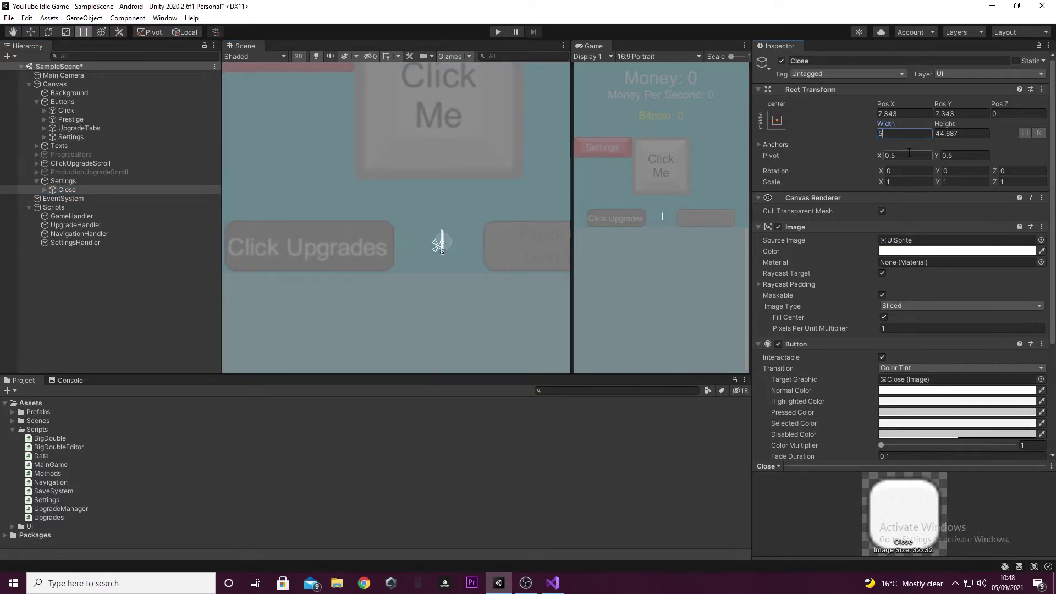
key(BackSpace)
key(BackSpace)
key(BackSpace)
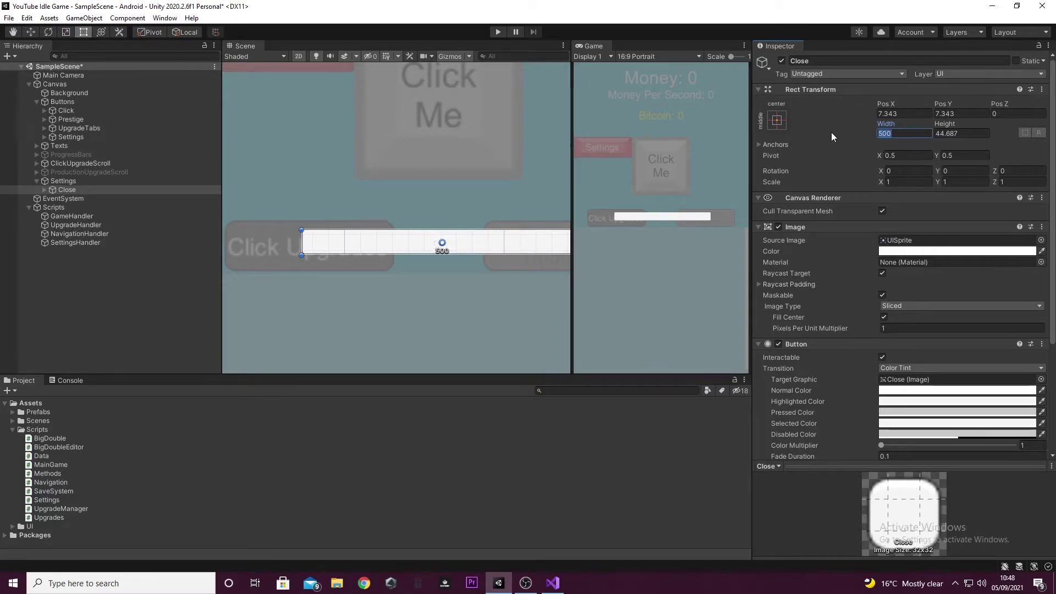
text(250)
key(BackSpace)
key(BackSpace)
key(BackSpace)
text(100)
key(Tab)
text(100)
scroll(420, 176, down, 4)
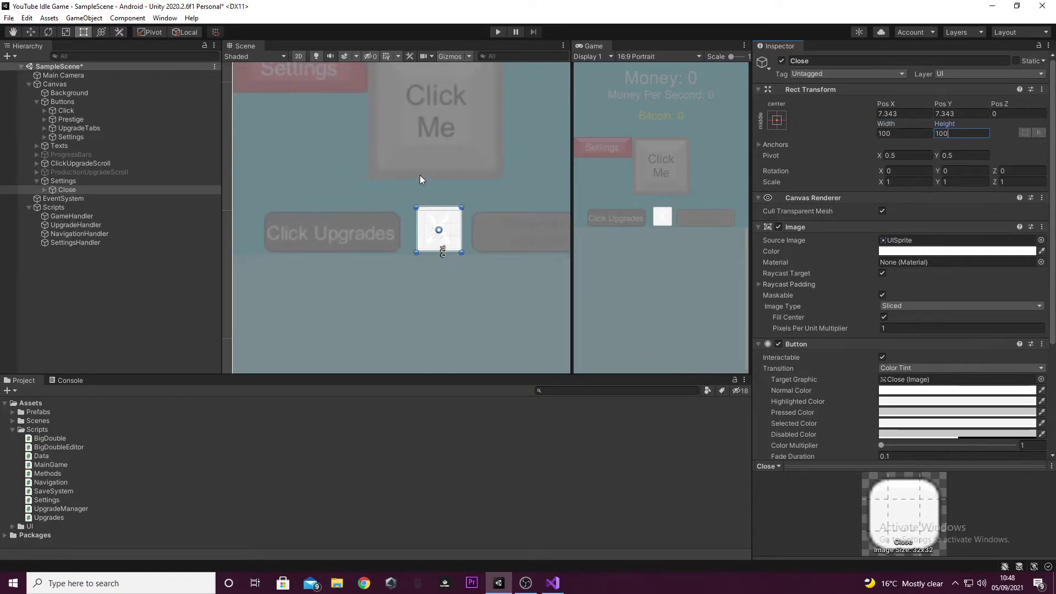
Change the Close button's image colour to bright red
click(915, 251)
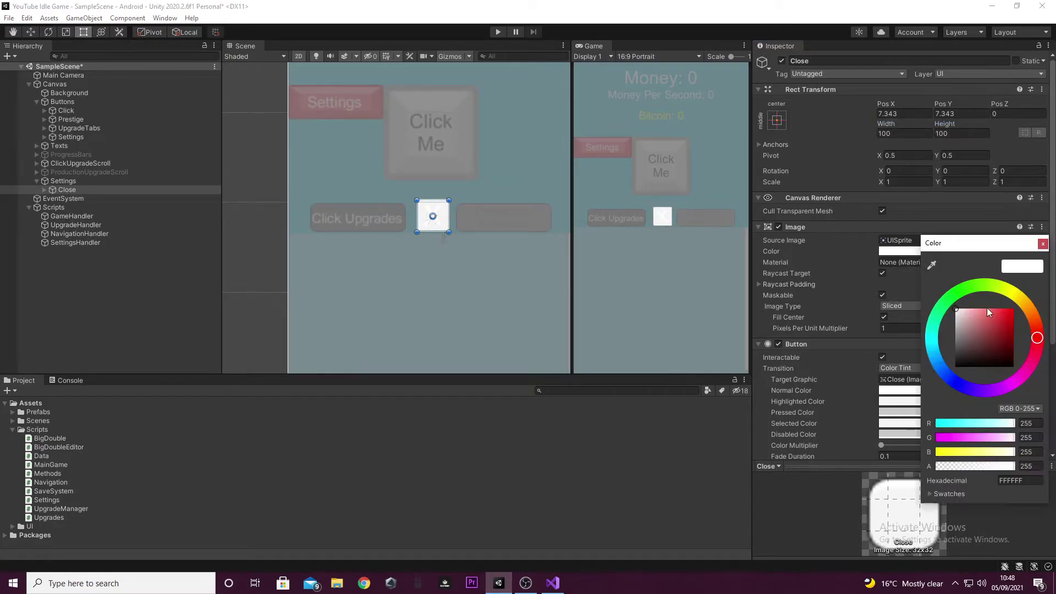
drag(985, 303, 1009, 324)
click(615, 237)
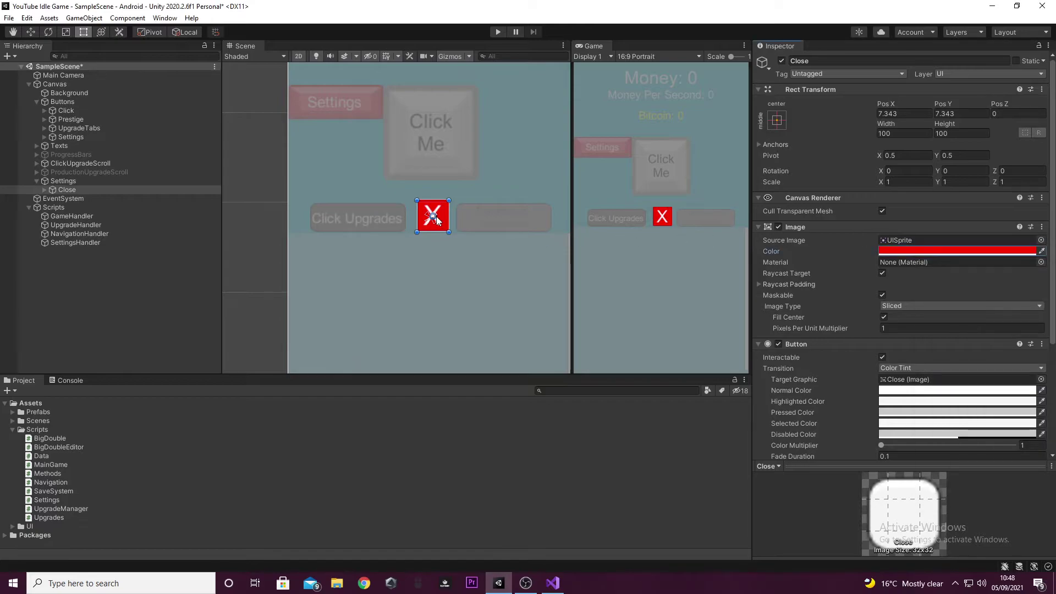
Move the Close button into the canvas's top-right corner, at about X 399.73, Y 750.47
drag(436, 216, 494, 114)
middle_drag(493, 114, 331, 256)
drag(330, 251, 389, 141)
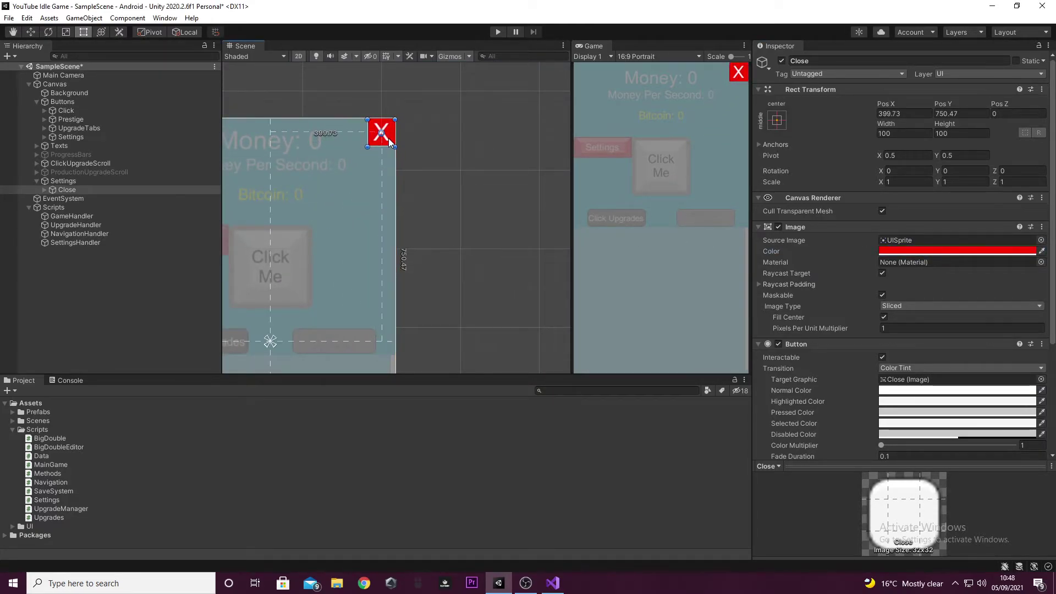
click(456, 149)
scroll(461, 148, up, 3)
Anchor the Close button to the top right of the Settings panel using the anchor presets
click(437, 104)
click(437, 105)
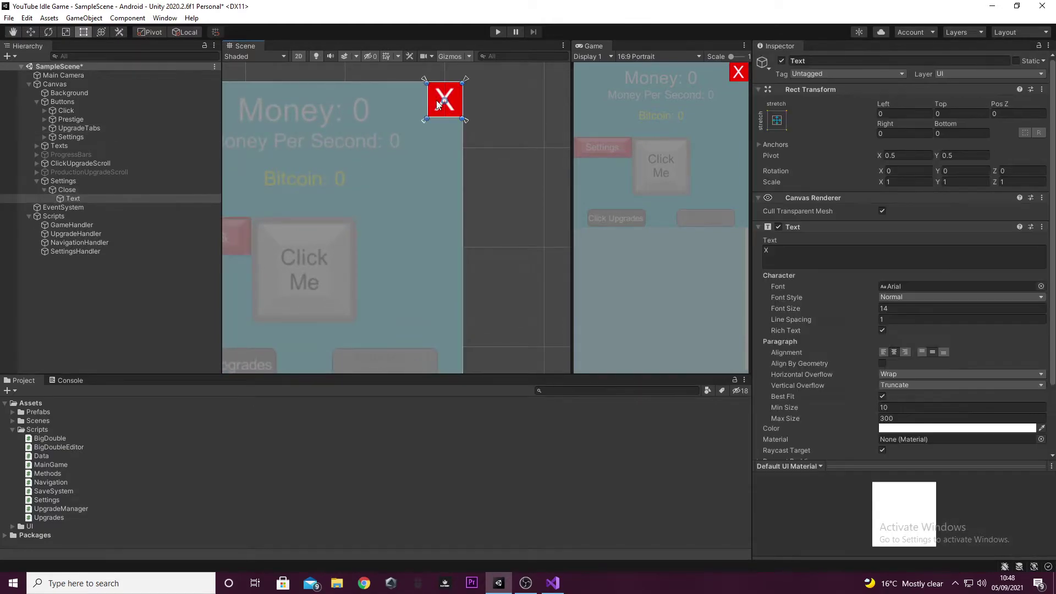
click(48, 190)
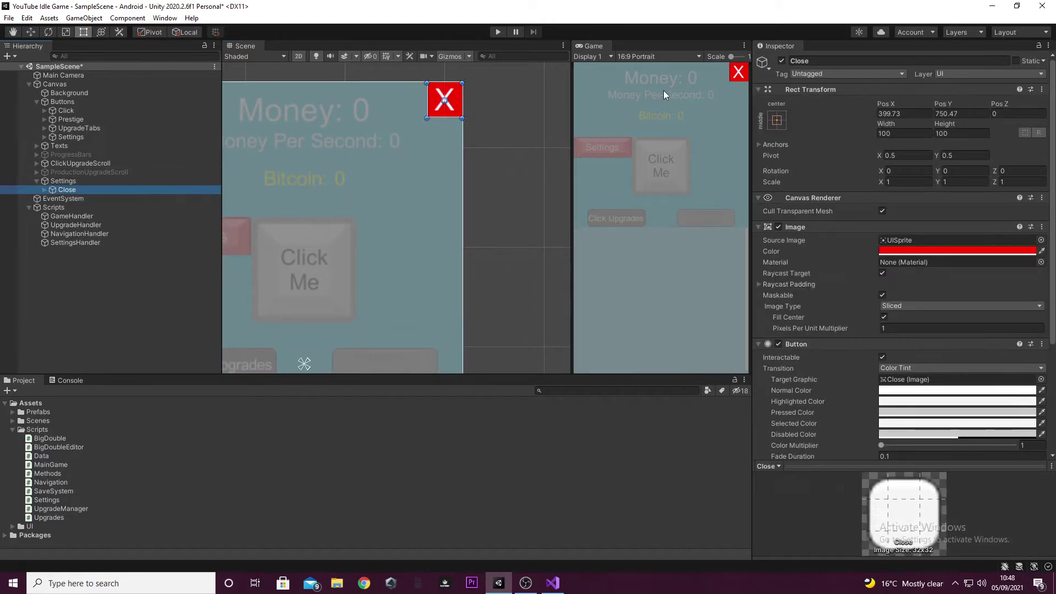
click(777, 119)
click(862, 206)
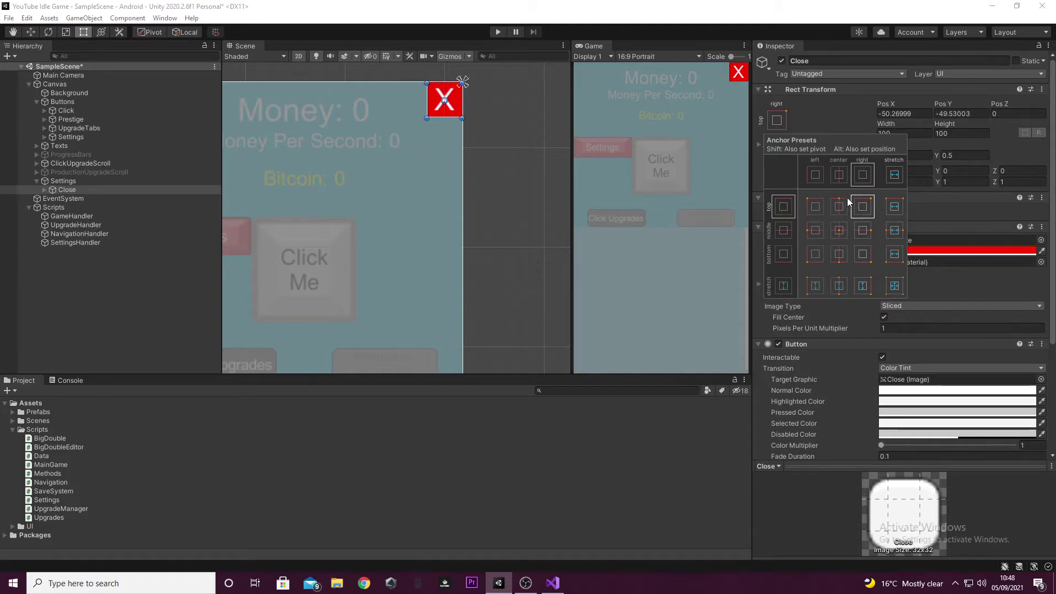
click(828, 122)
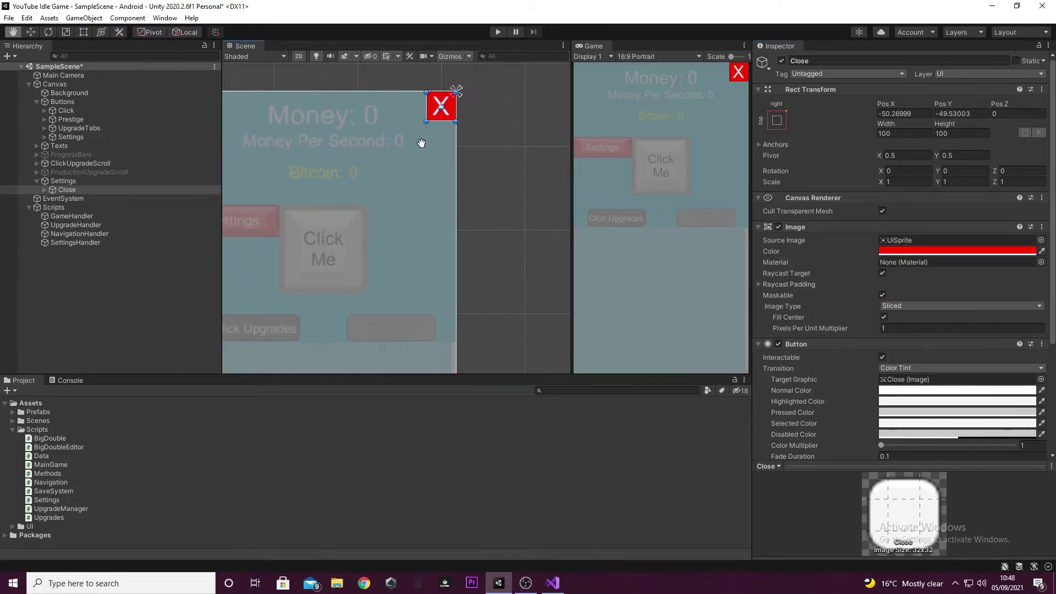
middle_drag(417, 137, 476, 71)
scroll(474, 117, down, 3)
scroll(457, 182, down, 4)
mouse_move(473, 117)
middle_down()
mouse_move(458, 181)
mouse_move(483, 131)
middle_up()
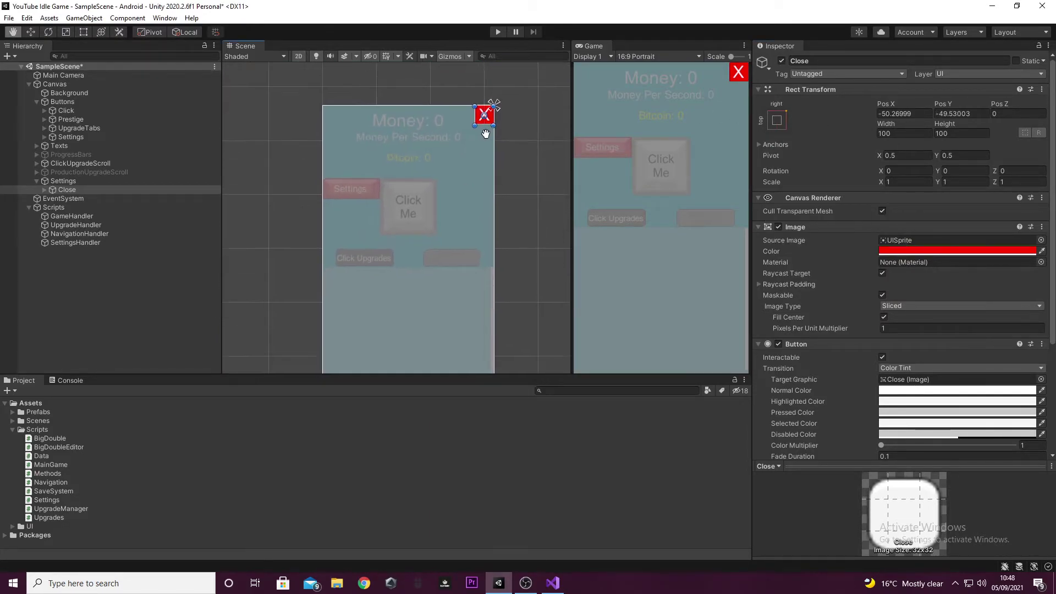
scroll(484, 131, down, 2)
click(516, 153)
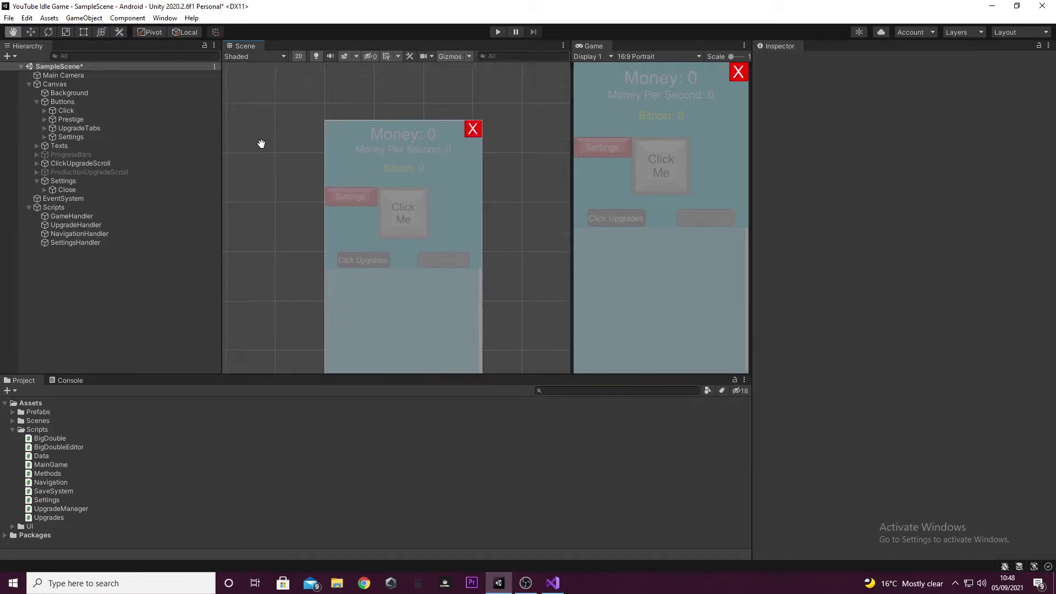
Add an On Click event to the Close button that targets SettingsHandler and calls Settings.CloseSettings
click(64, 189)
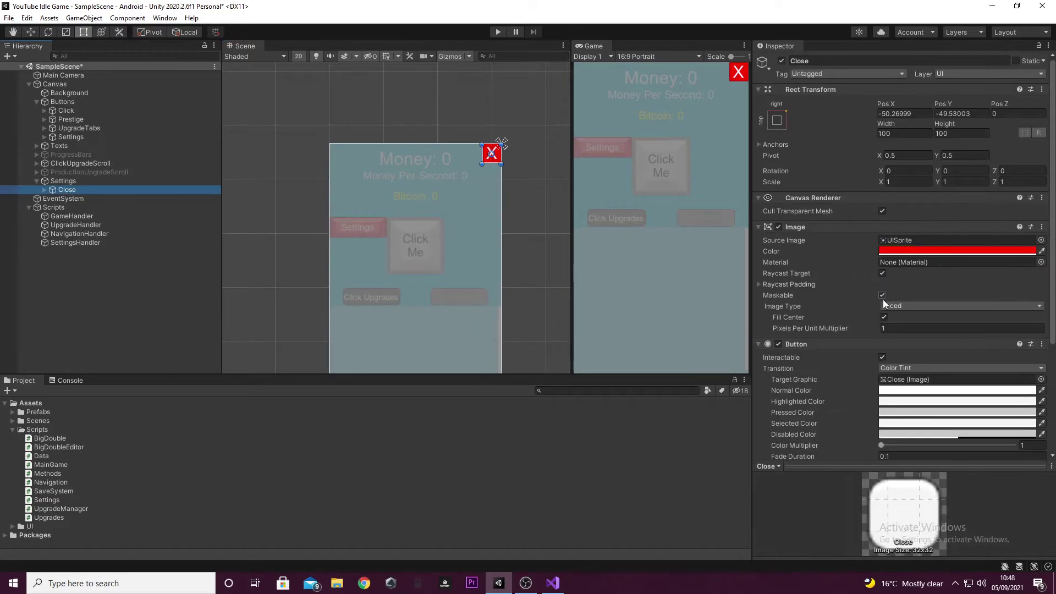
scroll(882, 293, down, 5)
click(1017, 389)
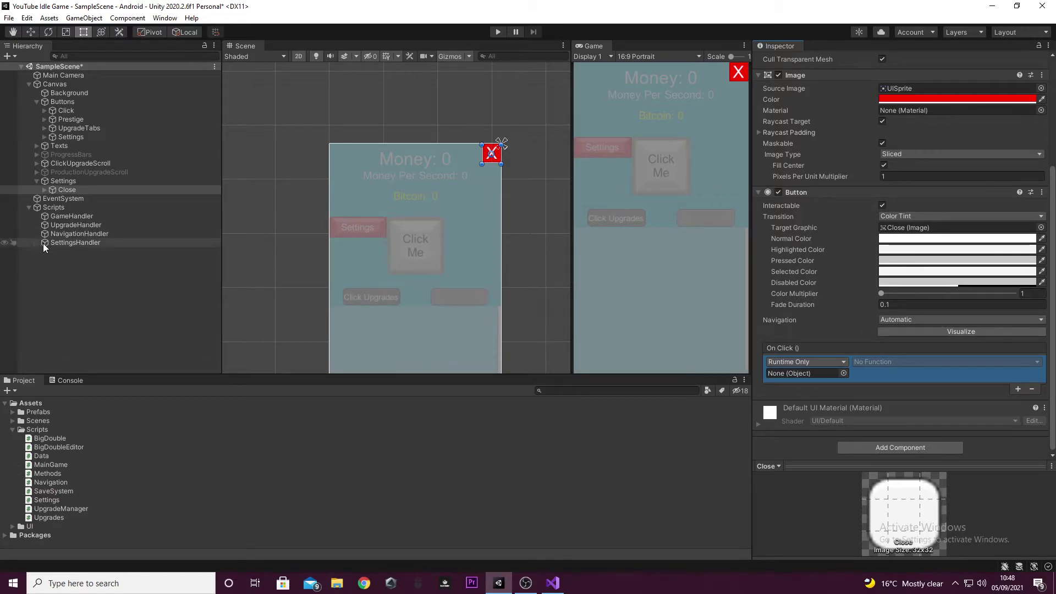
drag(52, 242, 828, 374)
click(877, 361)
mouse_move(898, 412)
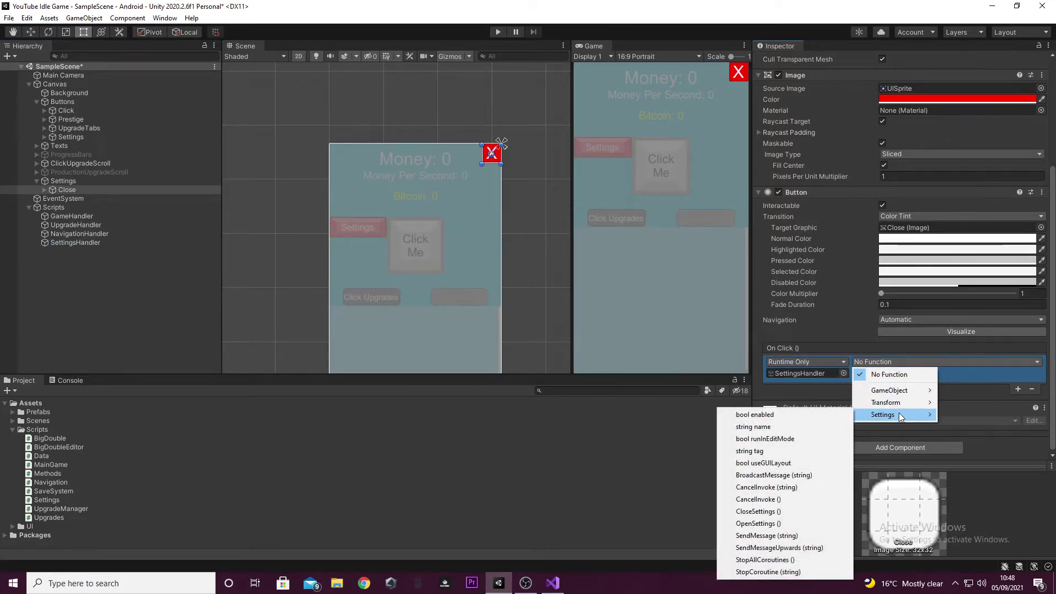
click(798, 510)
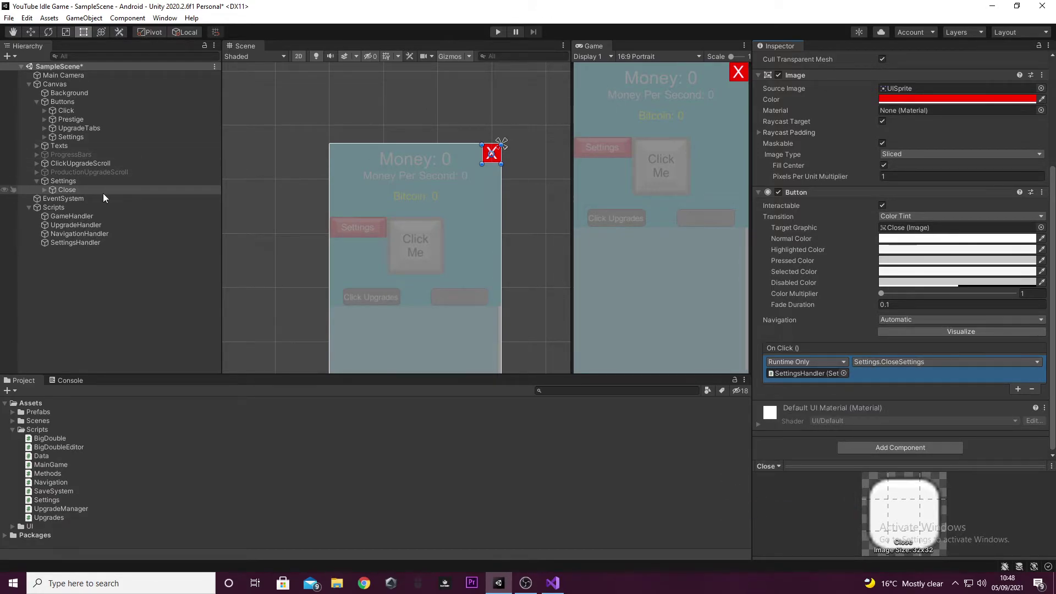
Collapse the Settings panel in the hierarchy and deactivate it
click(32, 182)
click(36, 180)
click(781, 60)
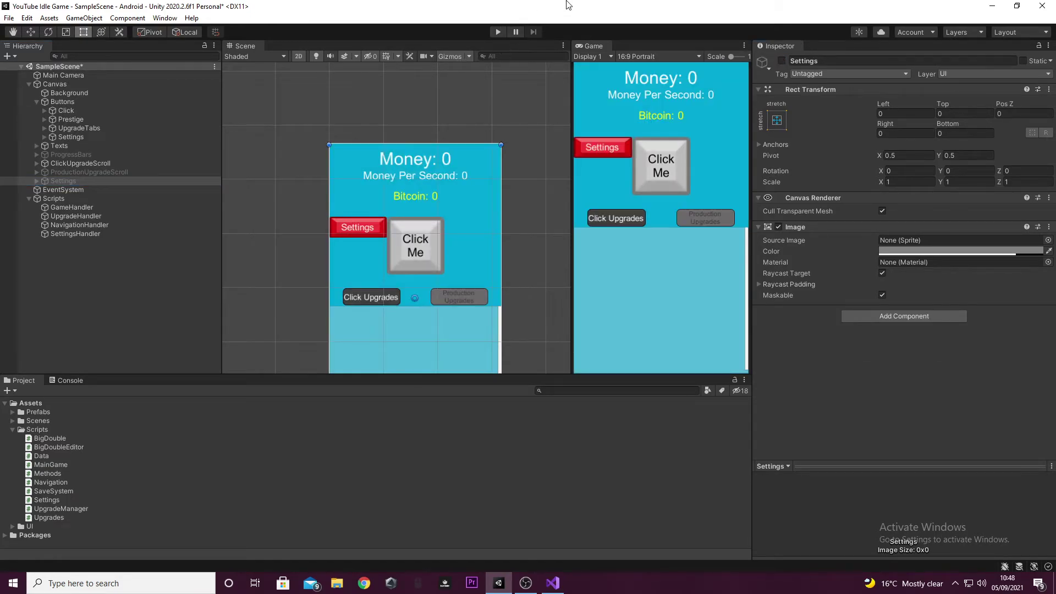
Run the game, test the Settings button, and stop Play mode
click(495, 33)
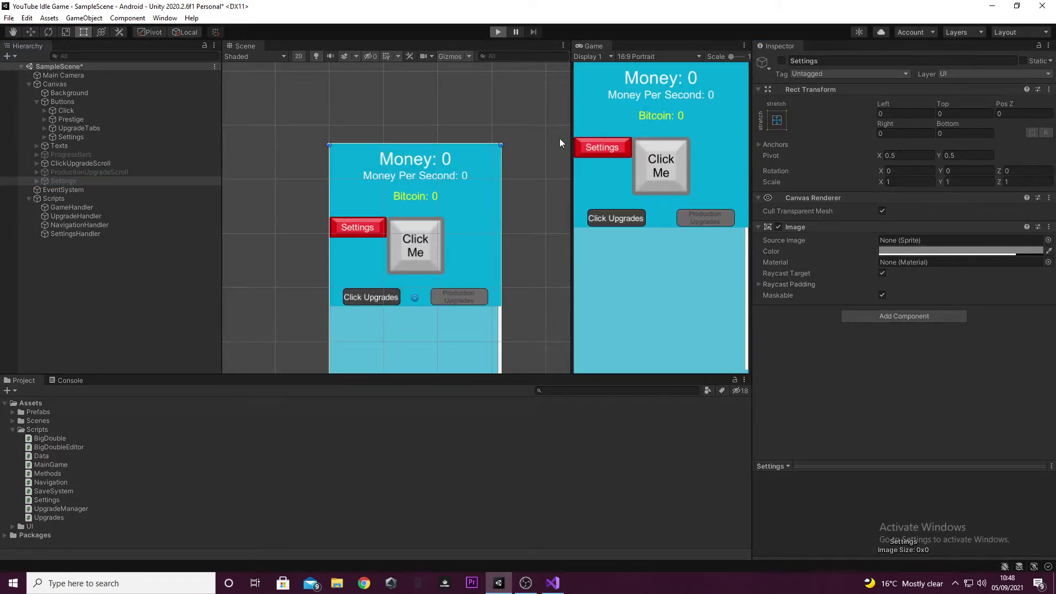
click(600, 153)
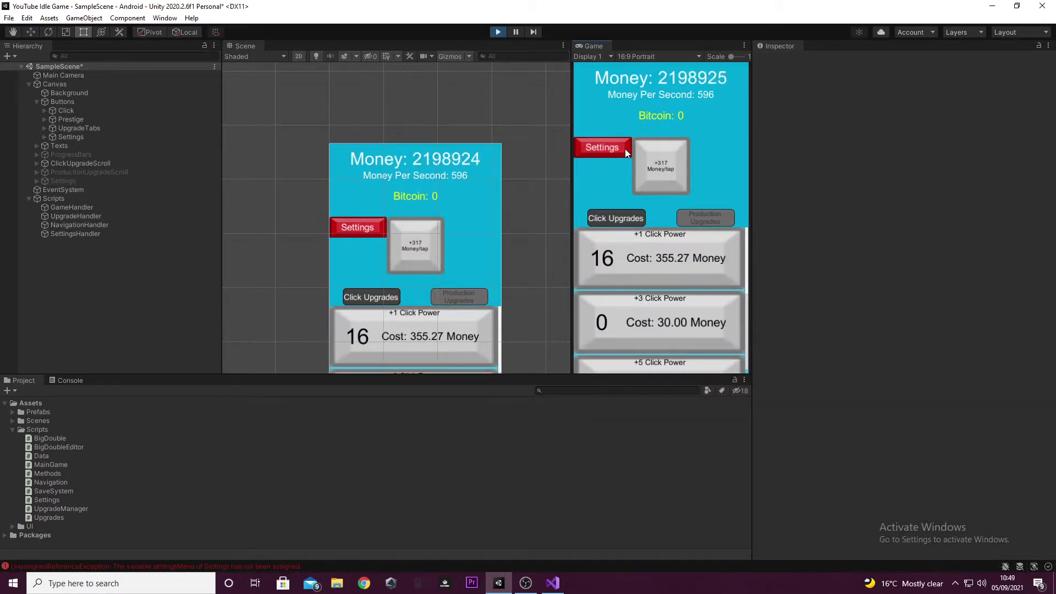
key(ctrl+p)
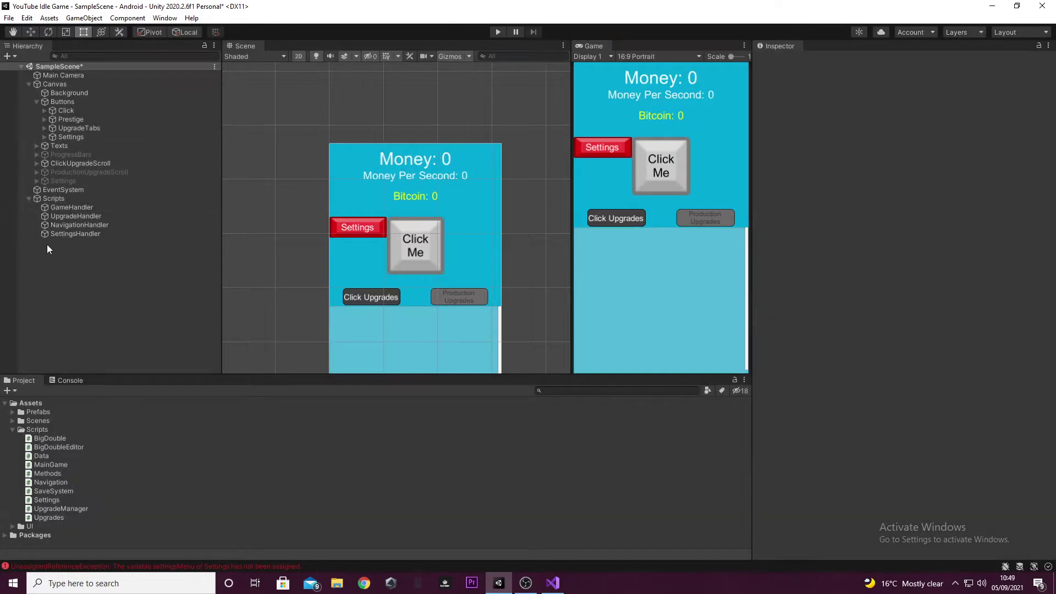
Assign the Settings panel to the Settings Menu field of SettingsHandler's Settings script
click(60, 233)
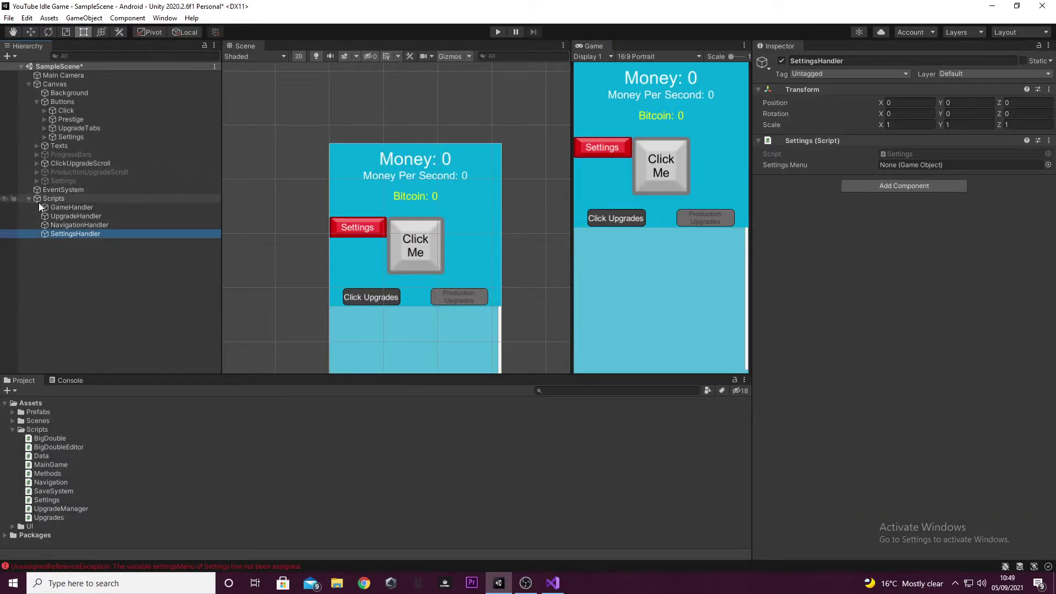
drag(74, 138, 895, 166)
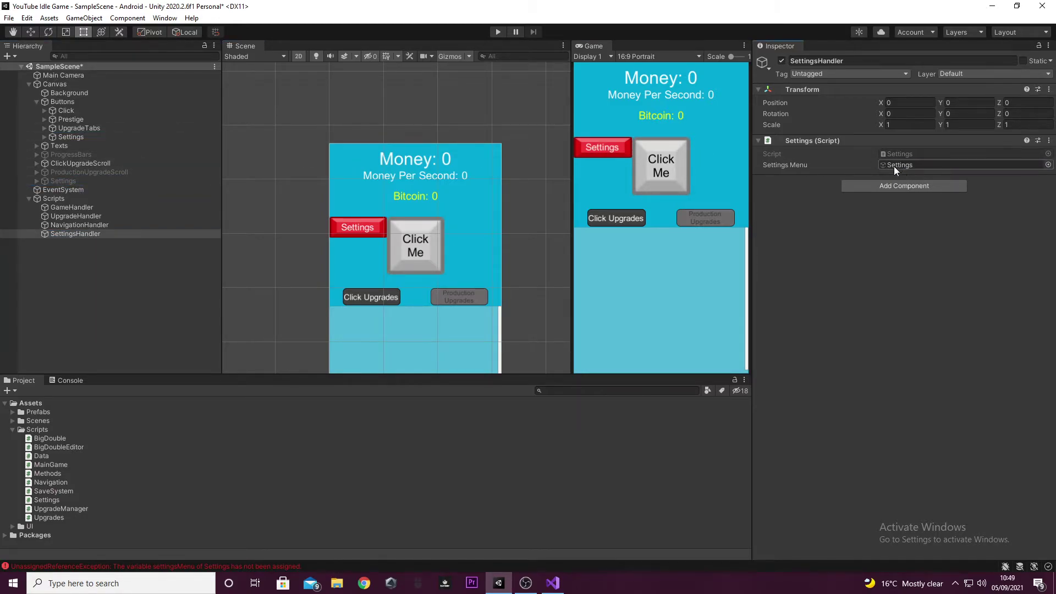
Run the game, open and close the settings menu several times, and stop Play mode
click(497, 32)
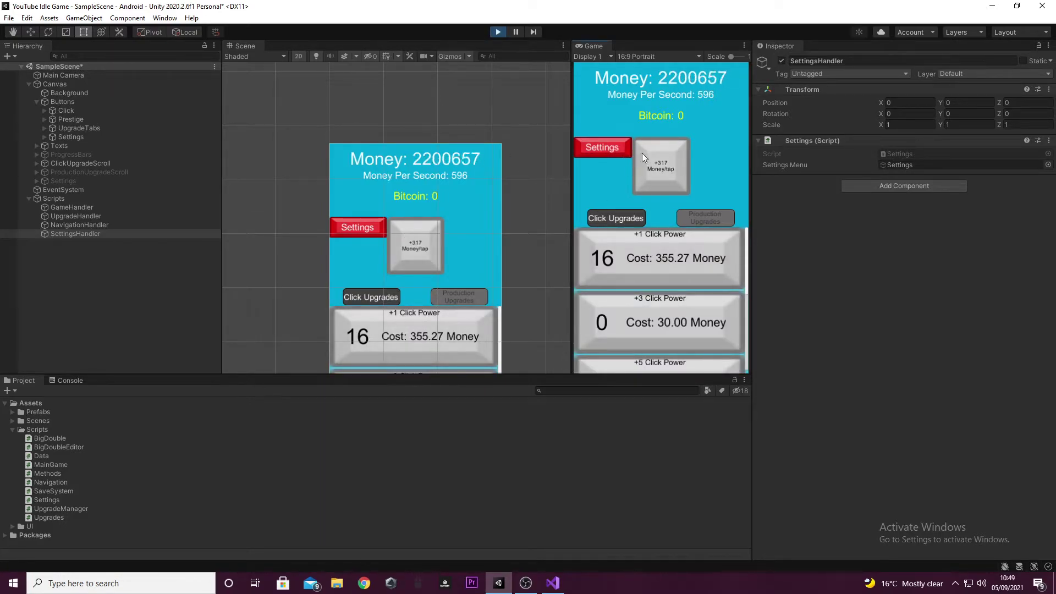
click(604, 150)
click(738, 72)
click(602, 147)
click(738, 71)
click(621, 147)
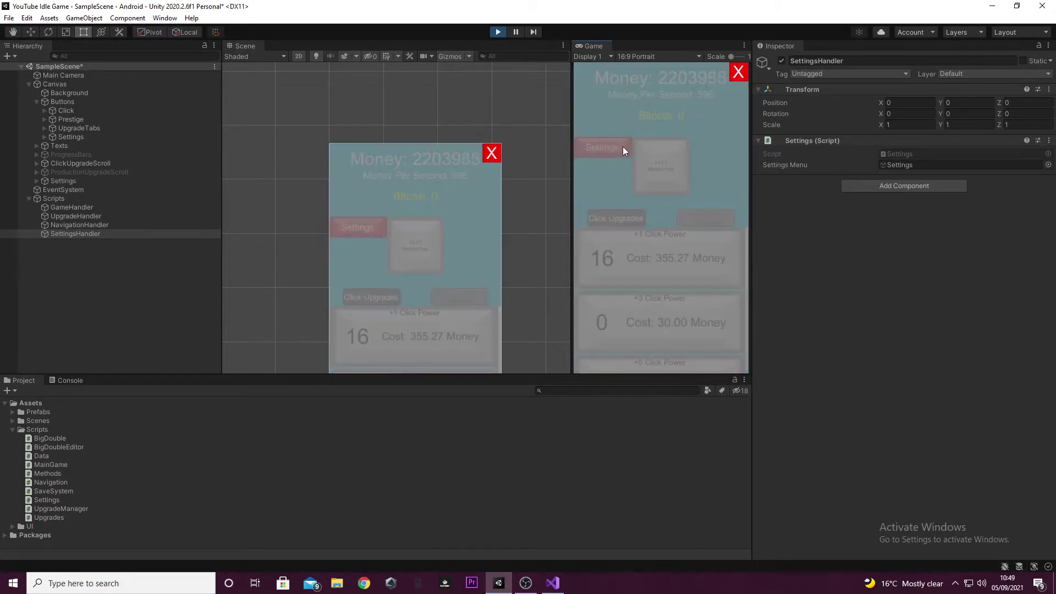
click(743, 73)
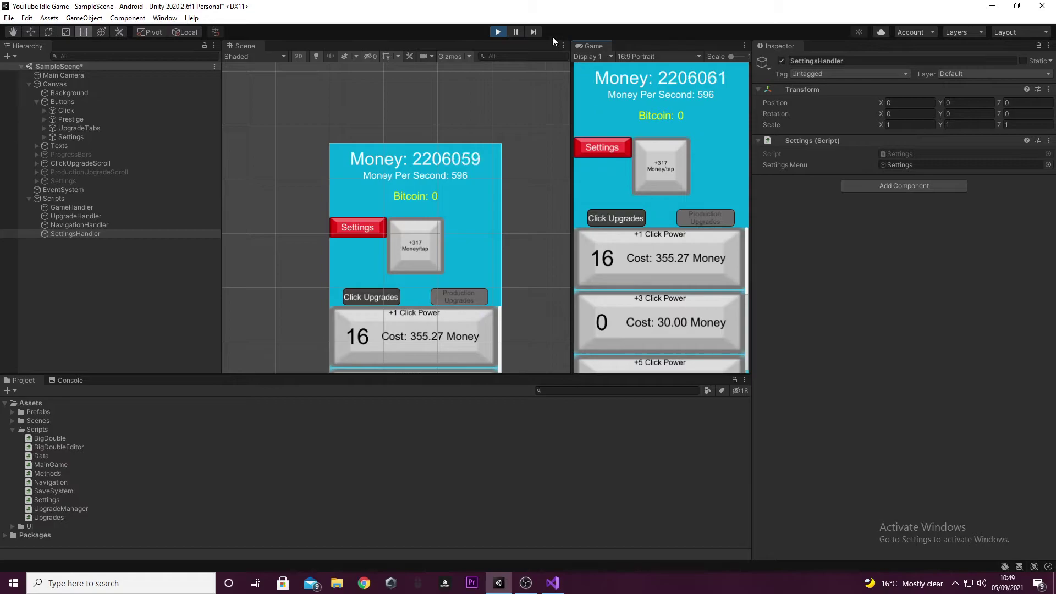
click(498, 32)
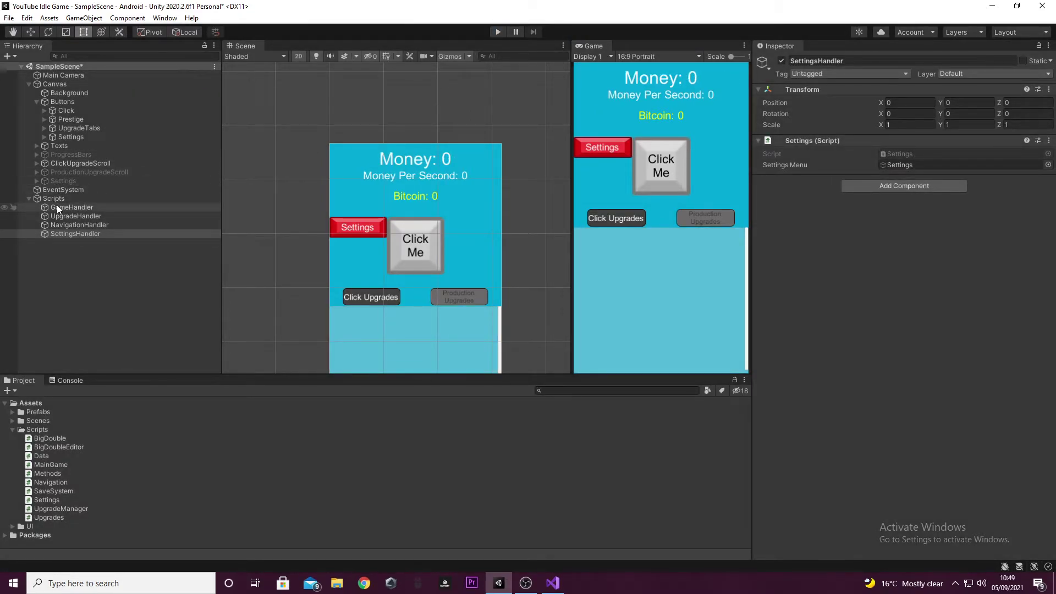
Add an Animation tab beside the Console and start creating an animation clip for the Settings panel
click(55, 181)
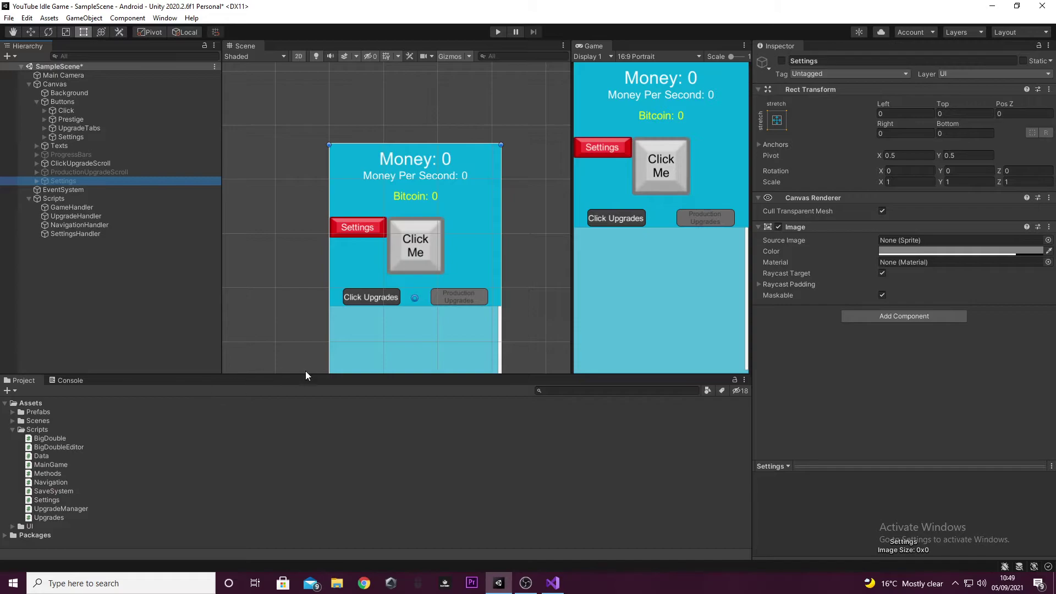
click(743, 379)
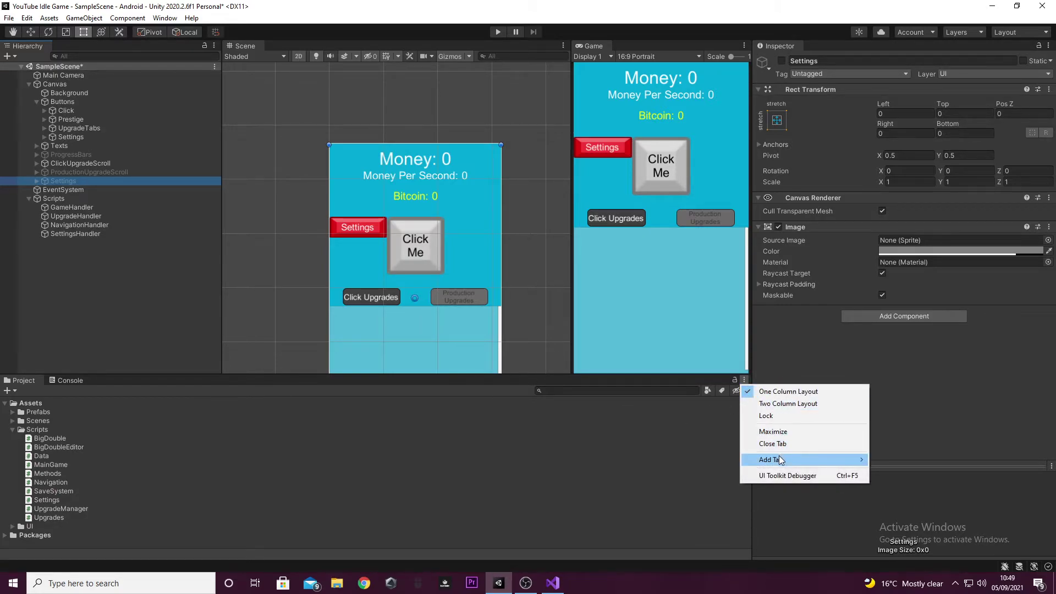
mouse_move(811, 459)
click(918, 525)
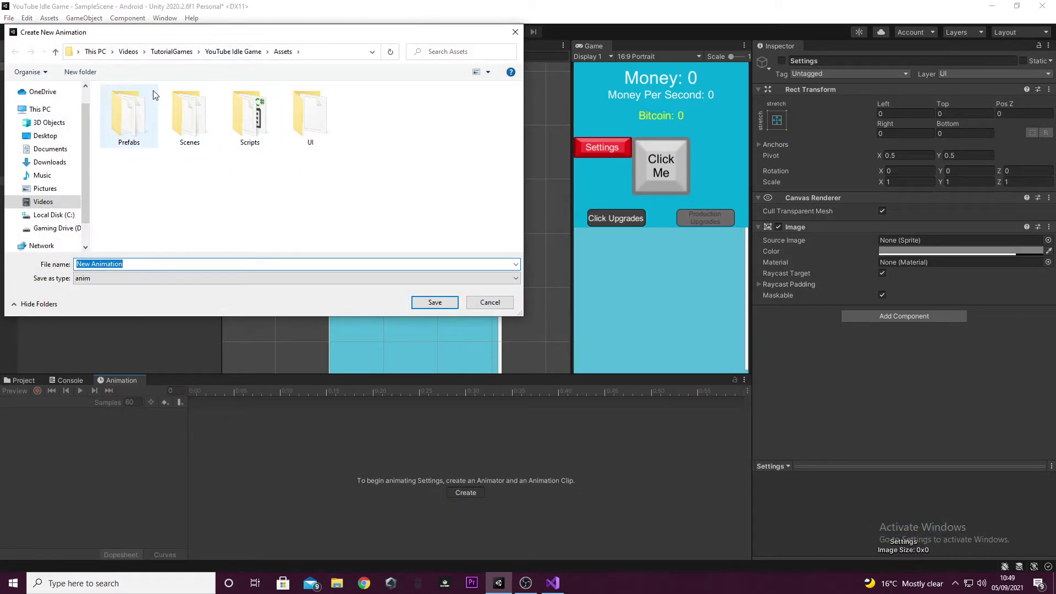
Create a folder named Animations in the project's Assets folder from the save dialog
click(77, 71)
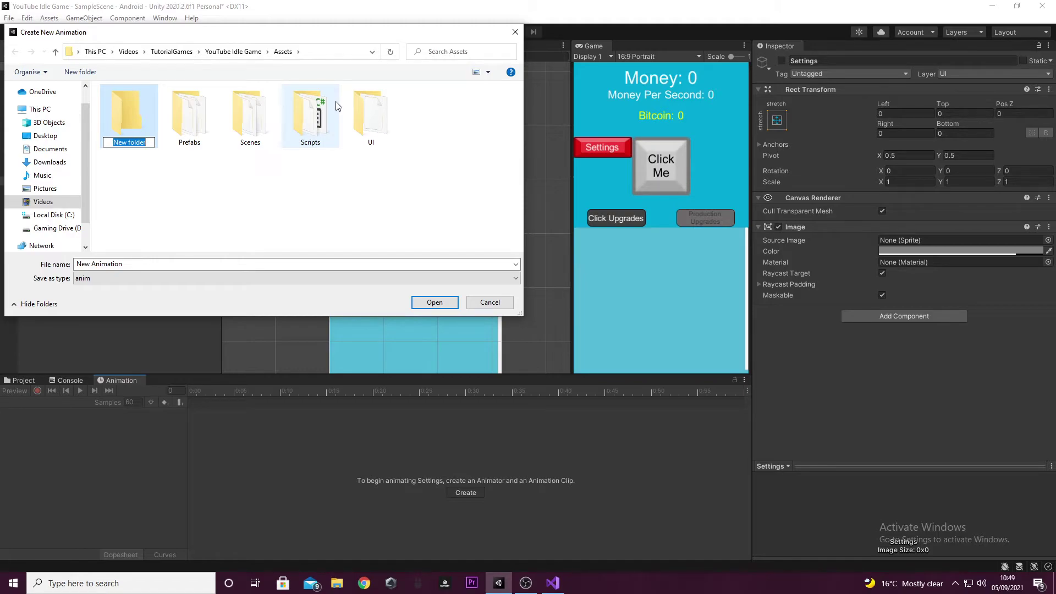
text(Animations)
key(Return)
Create two subfolders named Animations and Controllers inside the project's Animations folder
double_click(106, 133)
click(80, 72)
text(Animations)
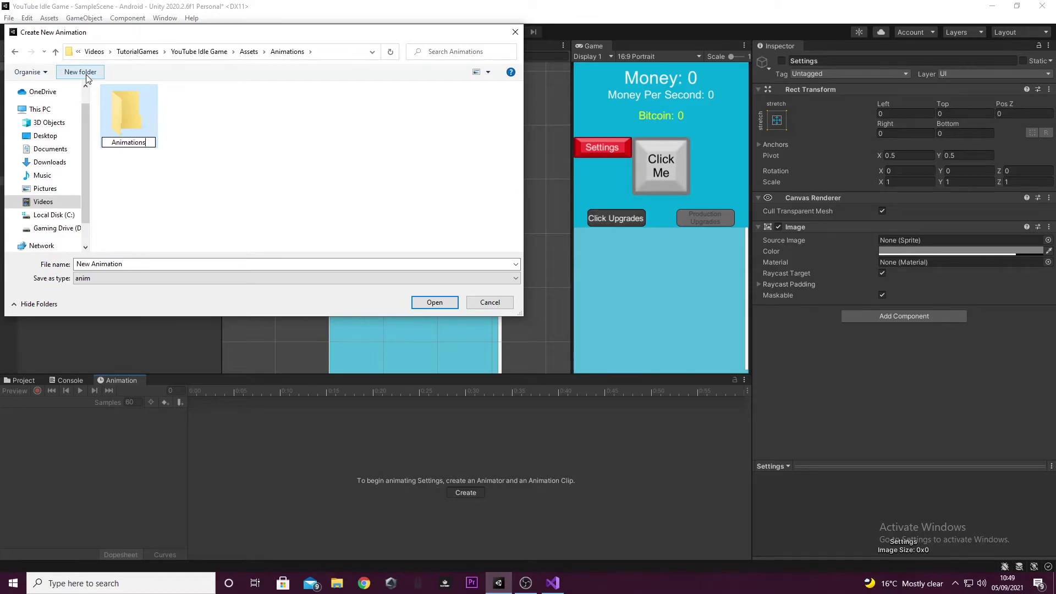
key(Return)
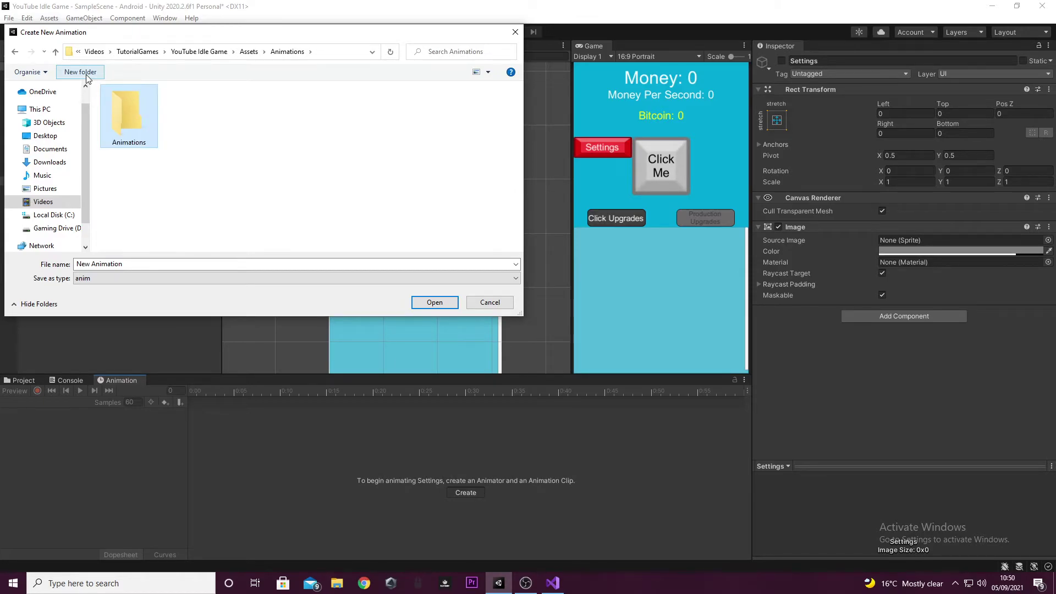
click(76, 72)
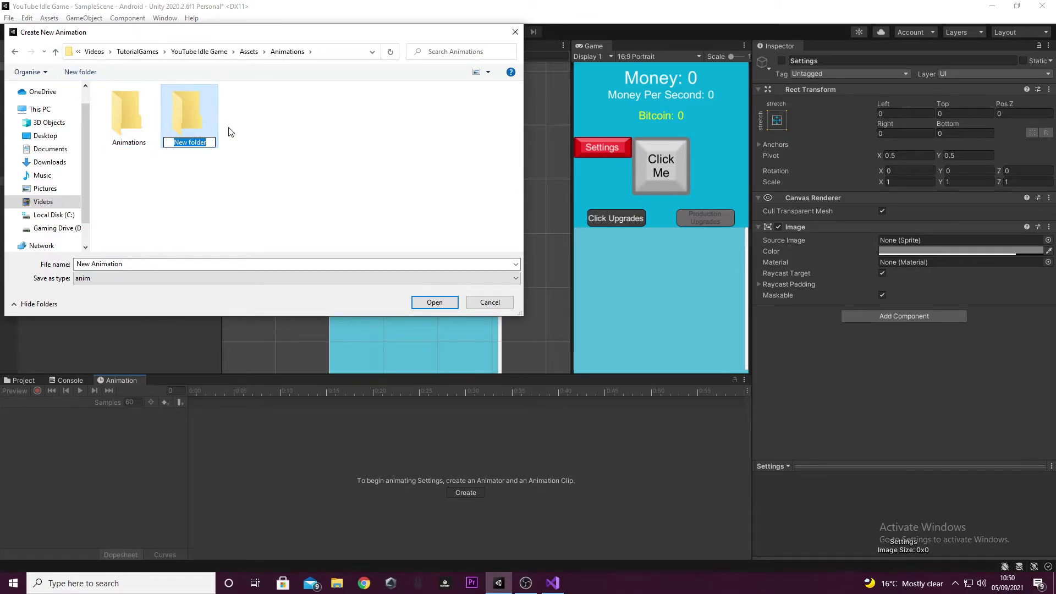
text(Controllers)
key(Return)
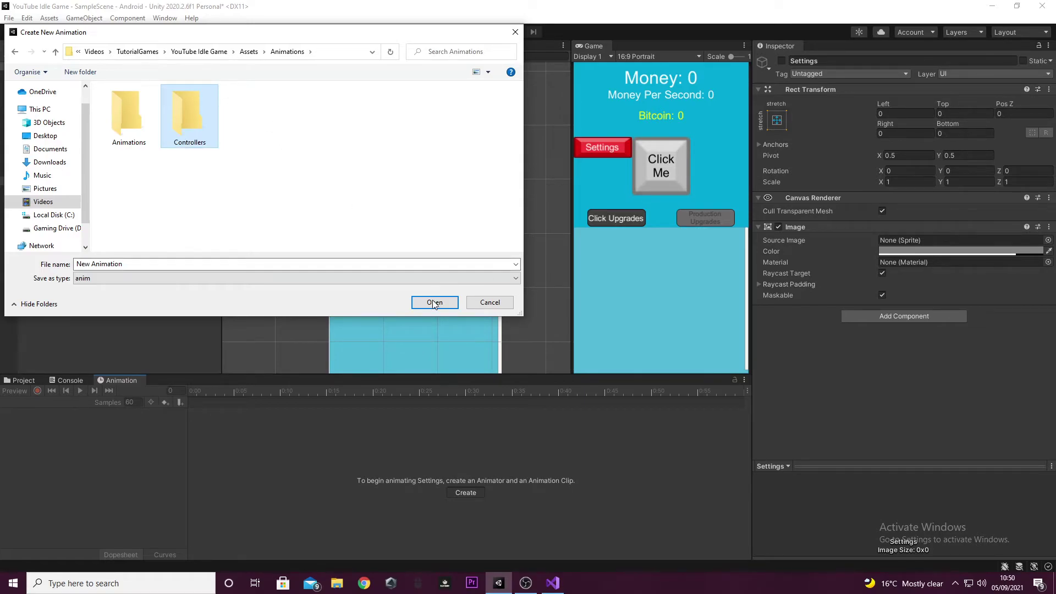
Save the Settings panel's new animation clip as Settings directly in the Assets/Animations folder
click(294, 212)
click(253, 266)
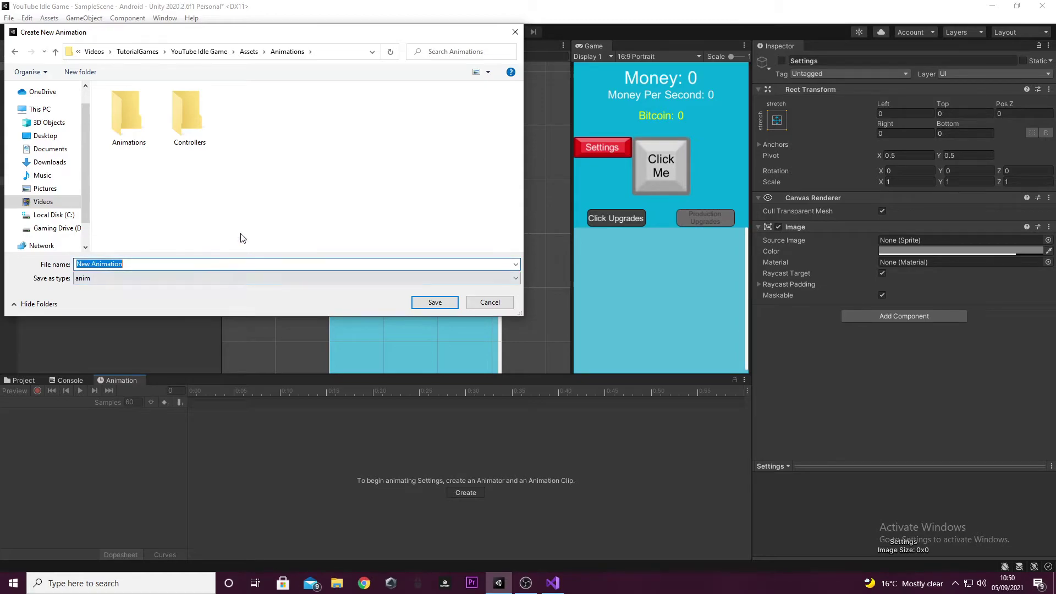
click(250, 52)
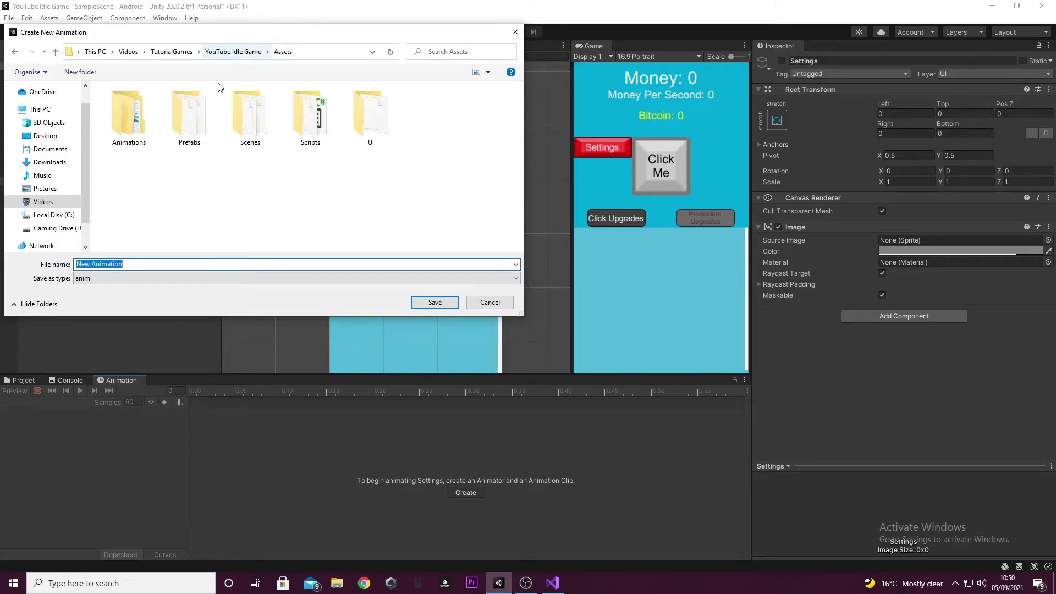
double_click(143, 111)
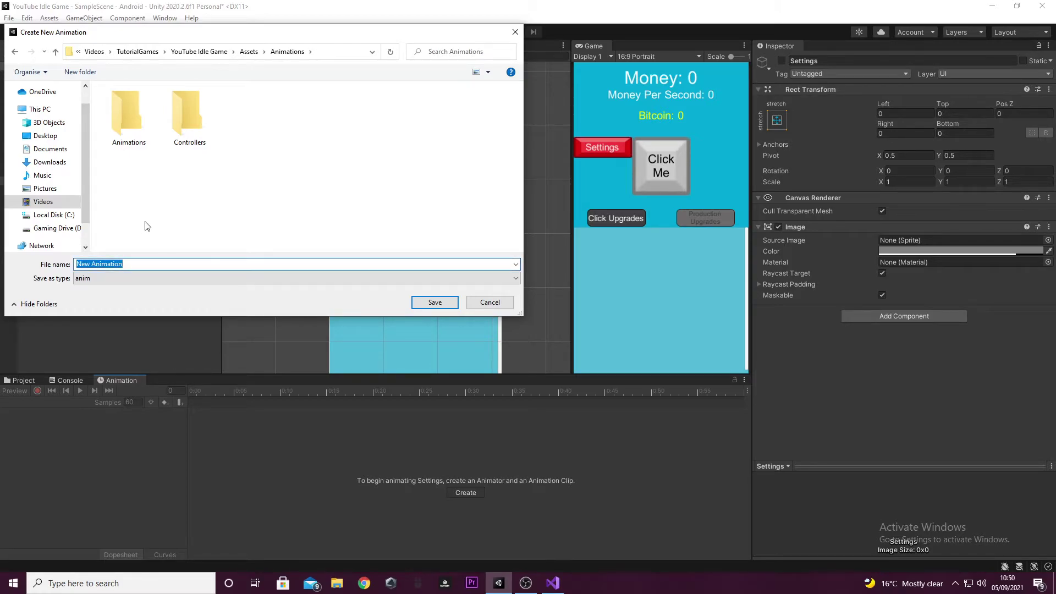
key(BackSpace)
key(Return)
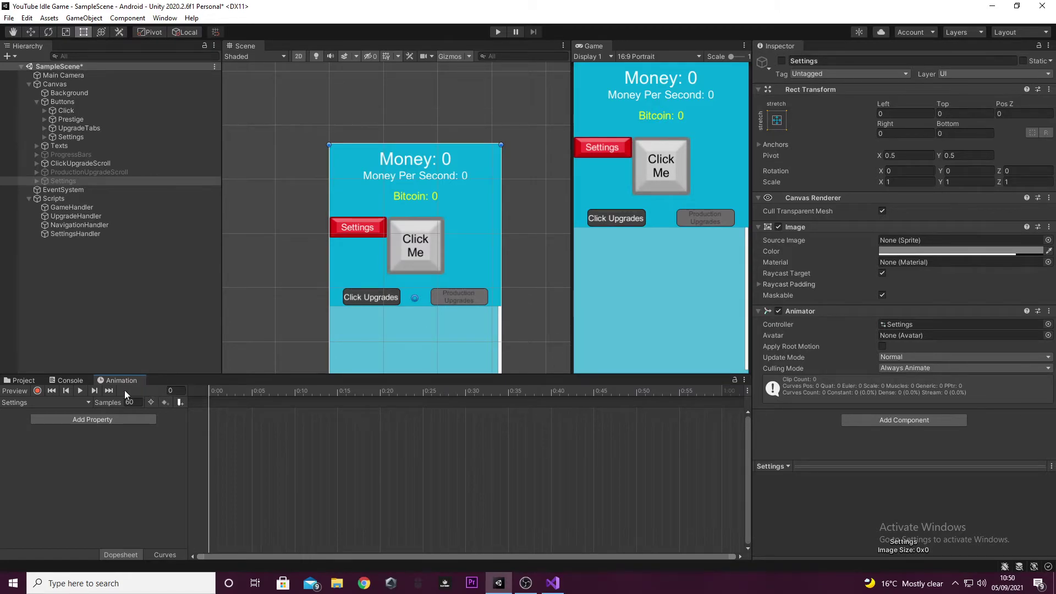
Check the clip list and locate the Settings clip and its animator controller in the project's Animations folder
click(61, 402)
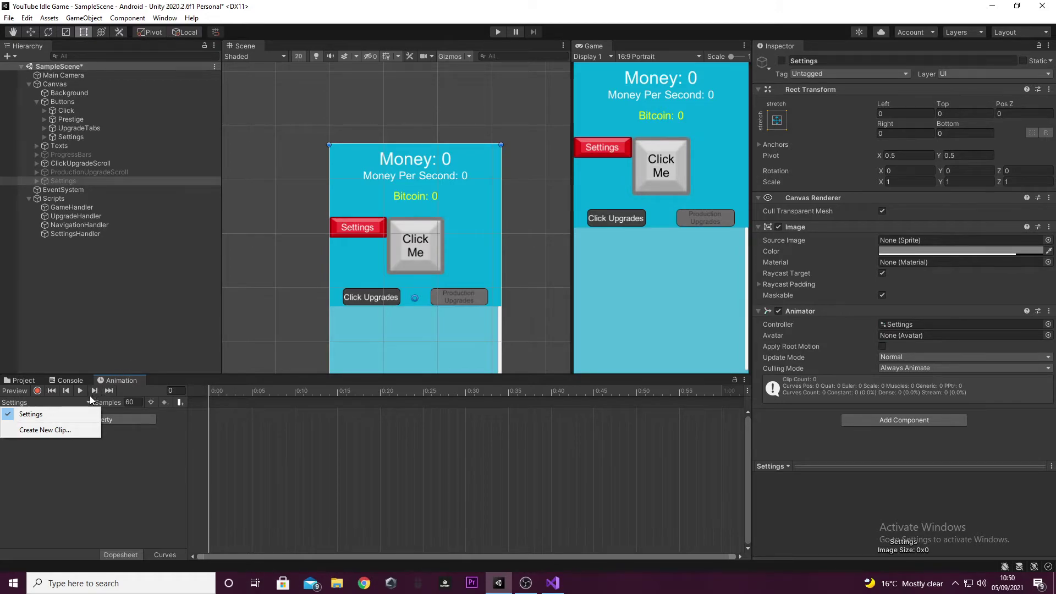
click(90, 365)
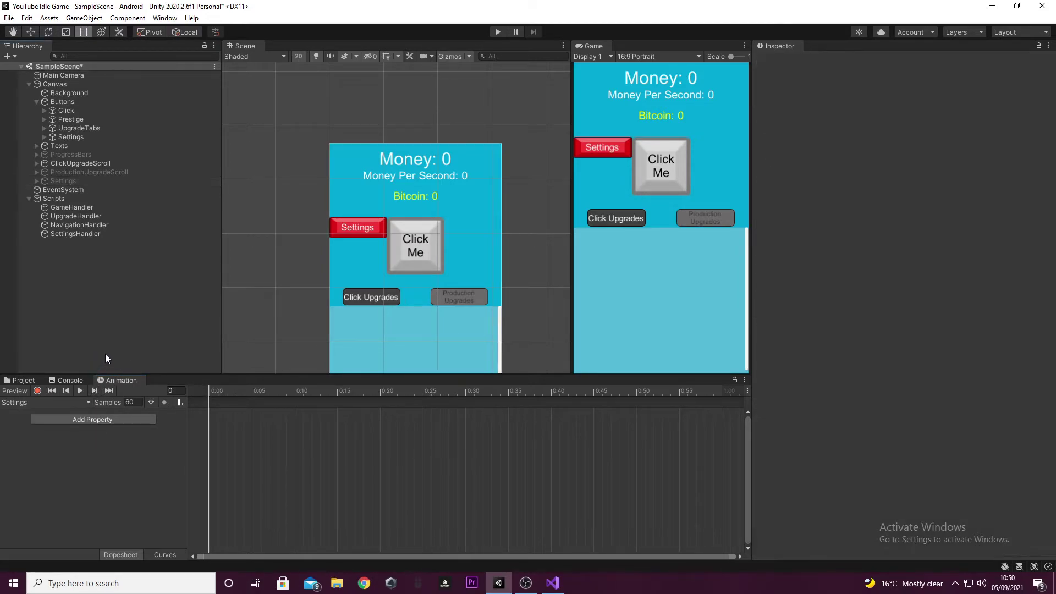
click(21, 380)
click(12, 421)
click(11, 421)
click(12, 430)
click(12, 431)
click(13, 412)
click(20, 431)
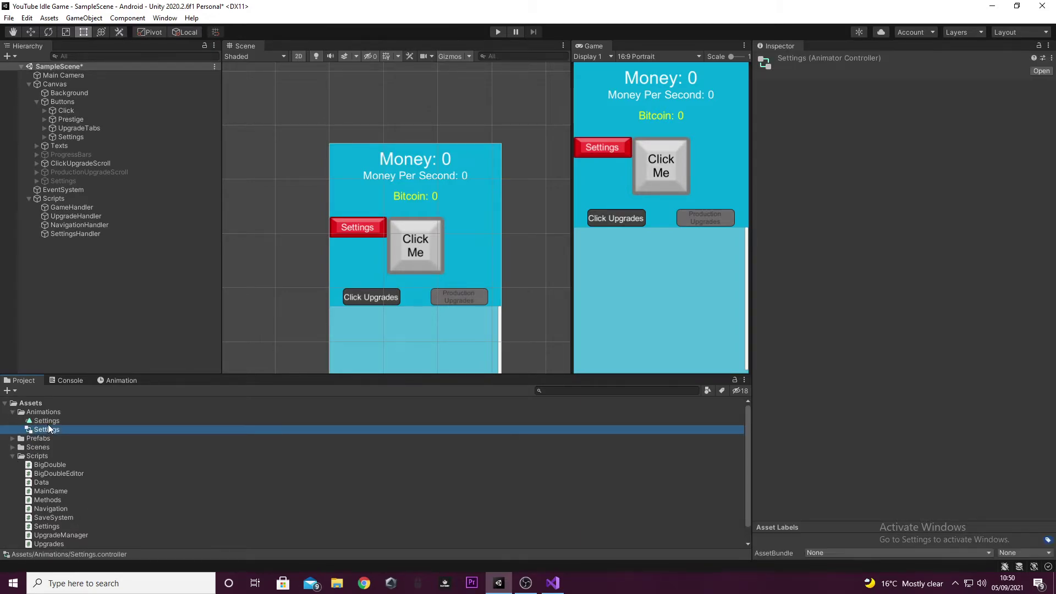
Turn off Loop Time for the Settings animation clip
click(47, 424)
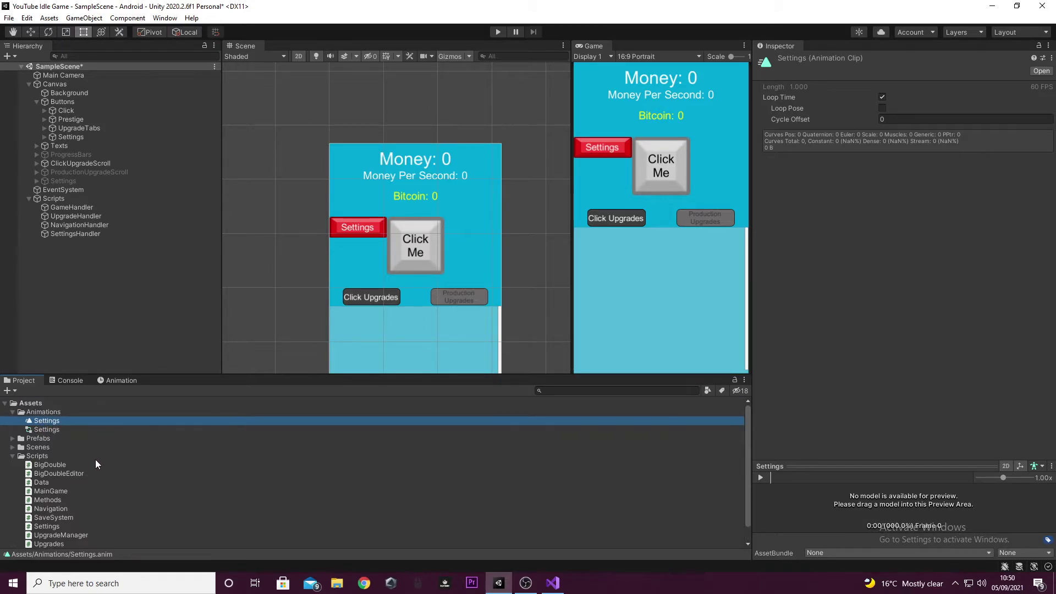
click(49, 411)
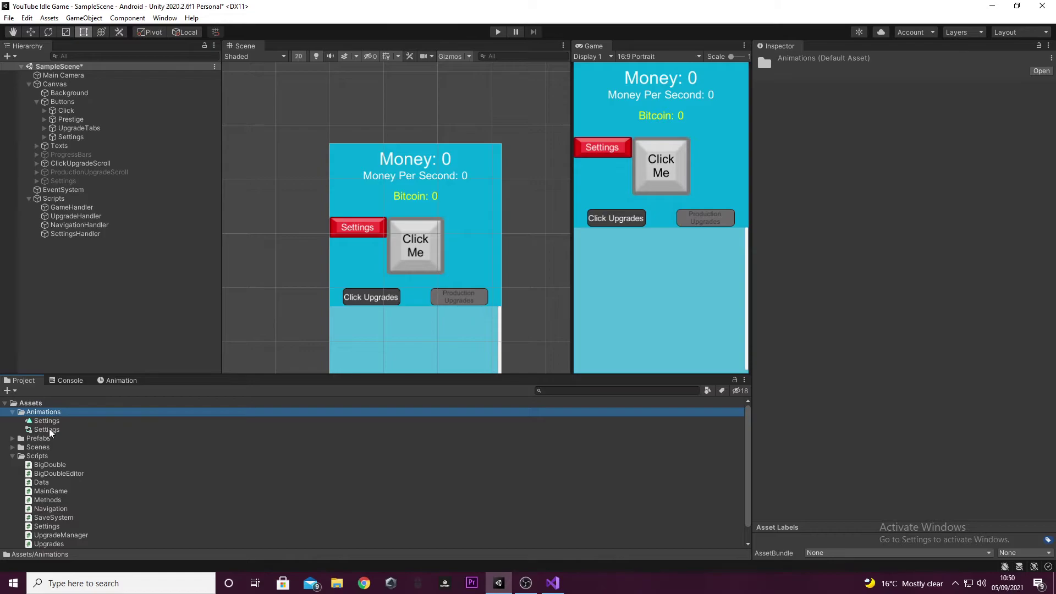
click(50, 421)
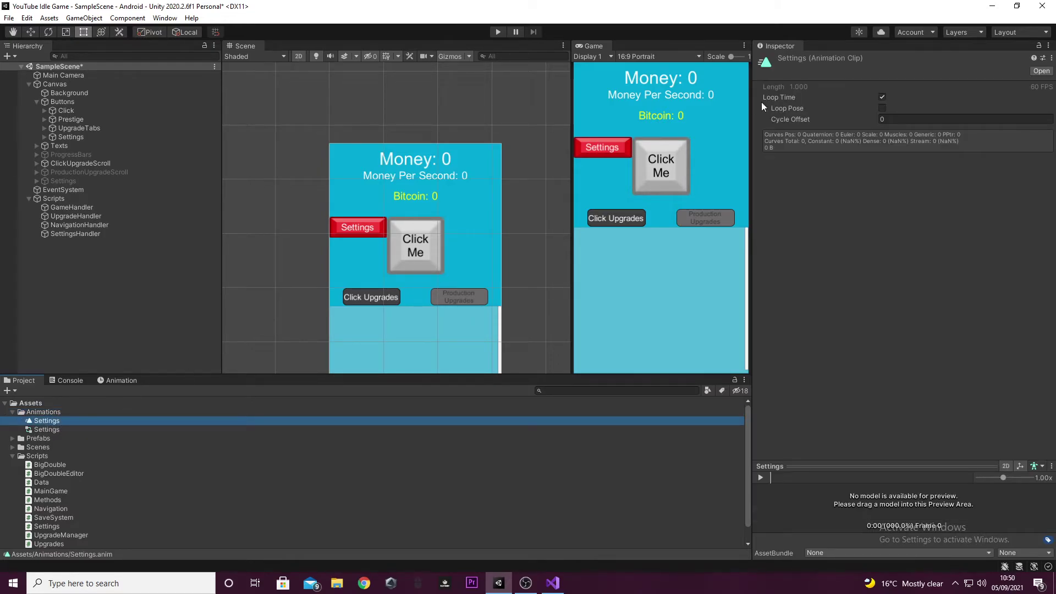
click(882, 97)
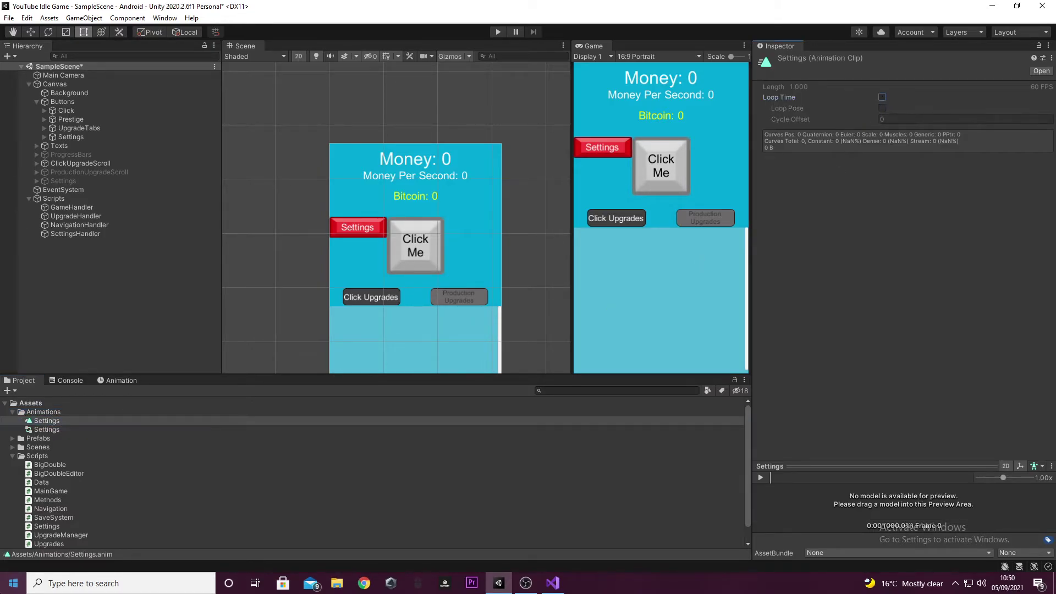
drag(51, 424, 80, 435)
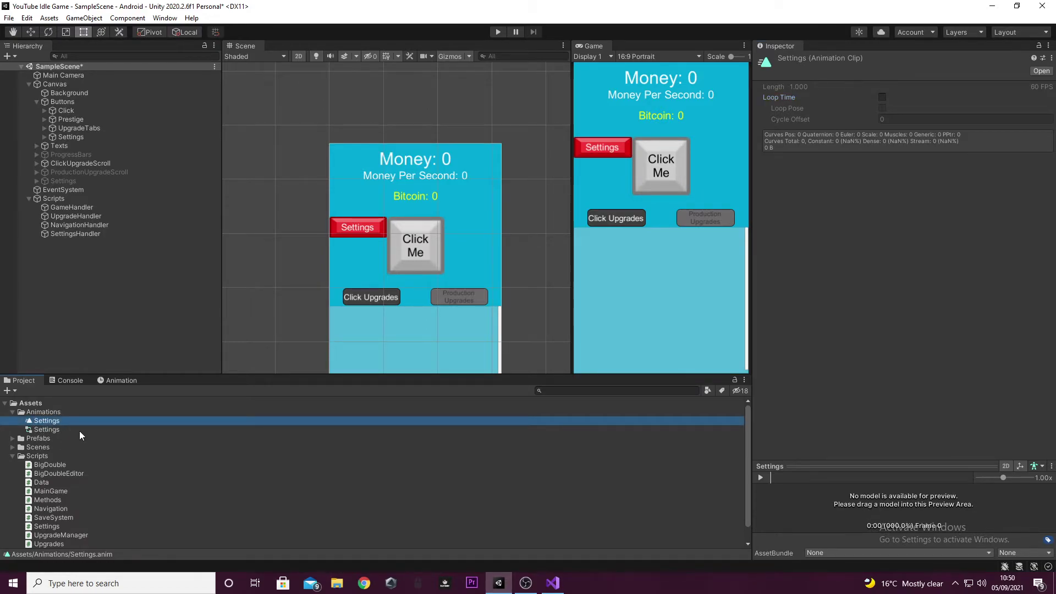
right_click(28, 431)
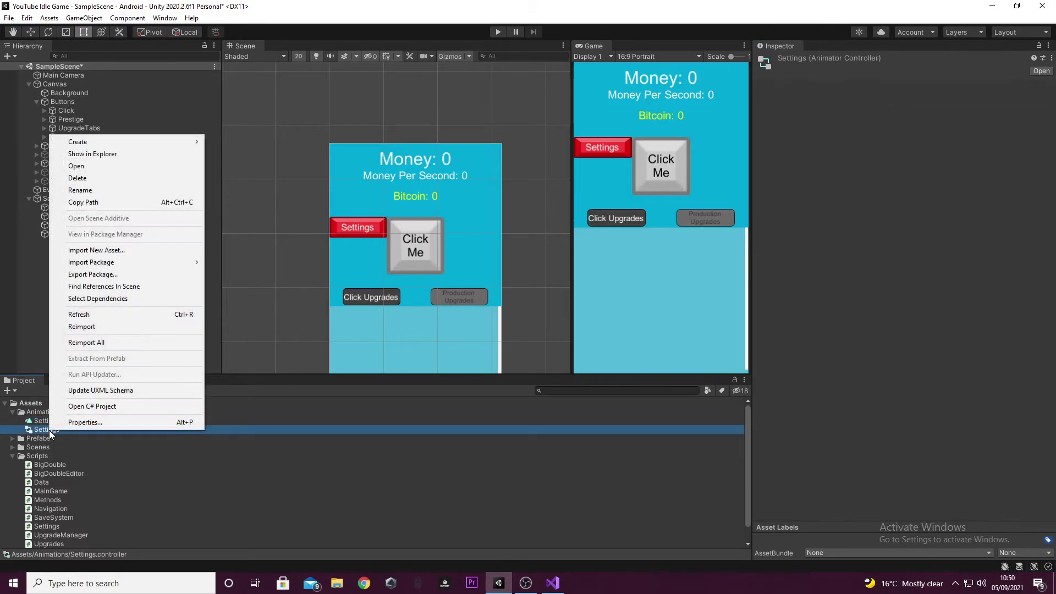
click(28, 431)
click(46, 421)
click(59, 412)
right_click(60, 411)
click(31, 422)
click(35, 413)
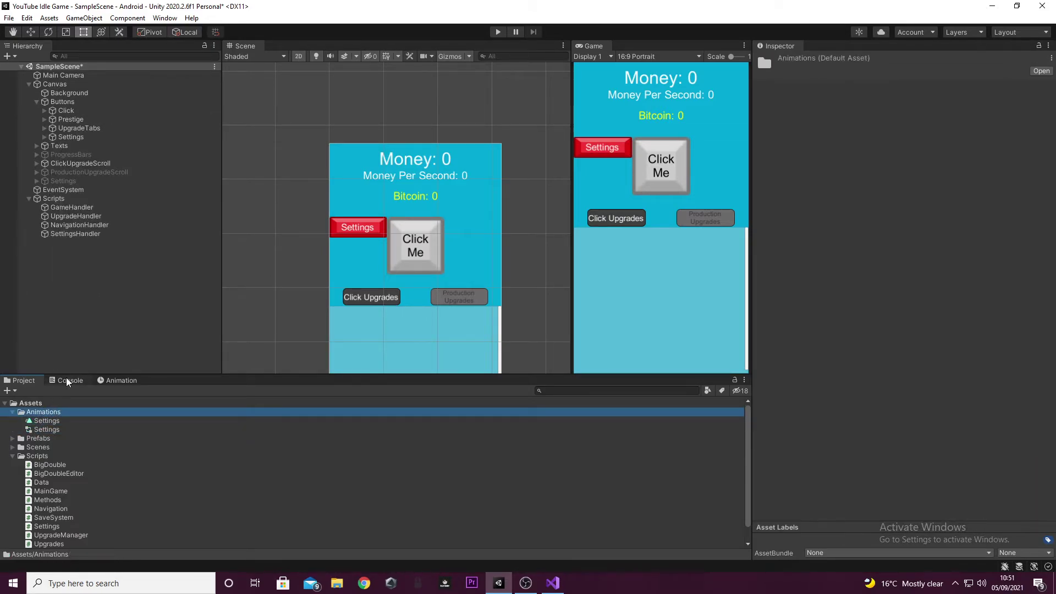
Return to the Animation timeline and move the Settings clip's playhead to frame 30
click(68, 382)
click(103, 381)
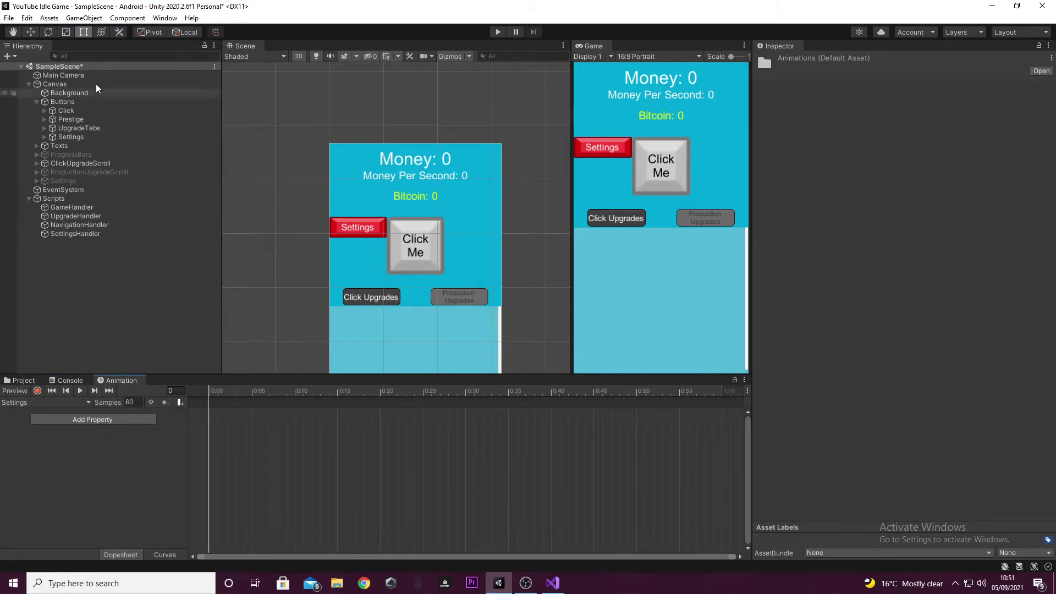
click(176, 391)
text(300)
key(Return)
click(182, 390)
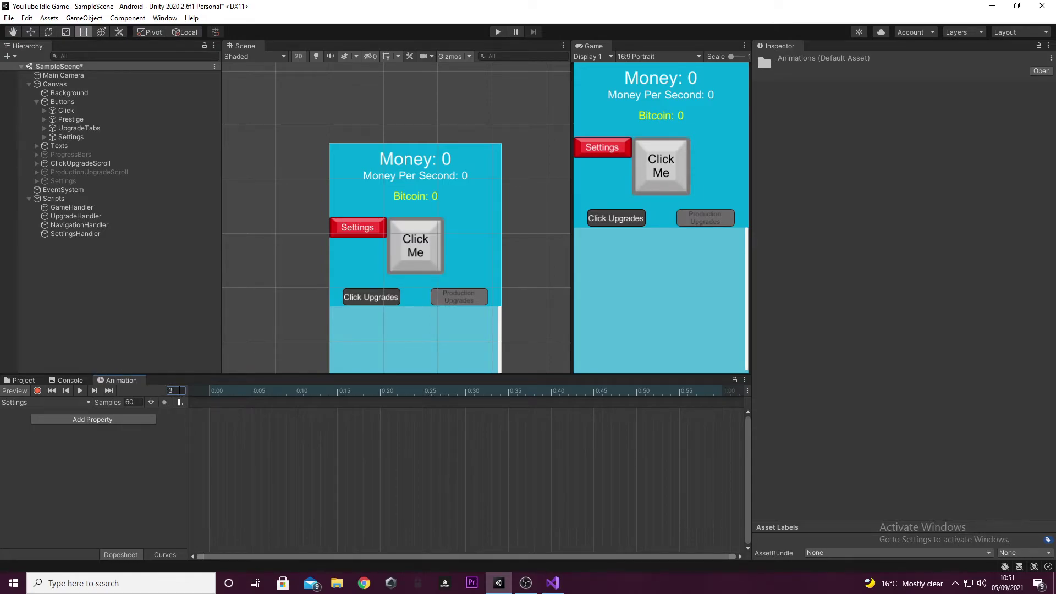
text(30)
key(Return)
Try a sample rate of 120 for the Settings clip, and set it back to 60
click(132, 402)
click(173, 390)
click(138, 402)
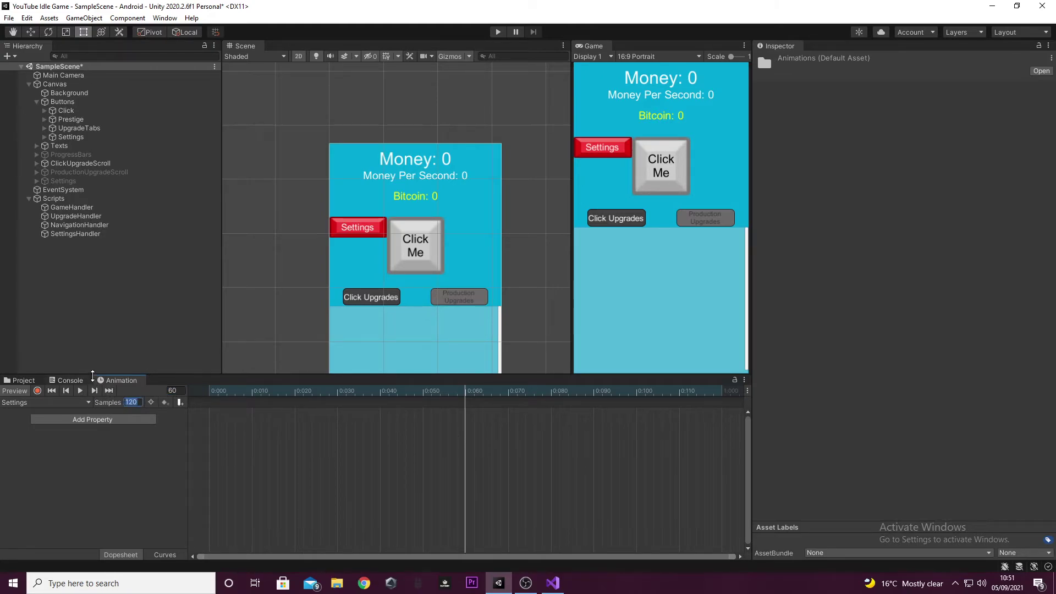
text(36)
text(00)
double_click(126, 402)
text(60)
click(156, 419)
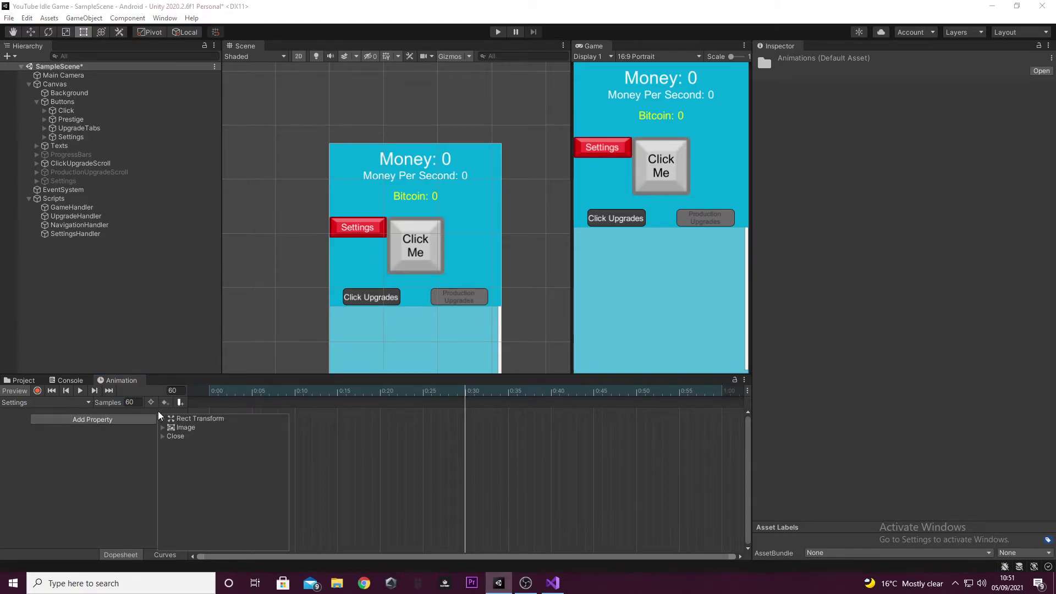
click(153, 397)
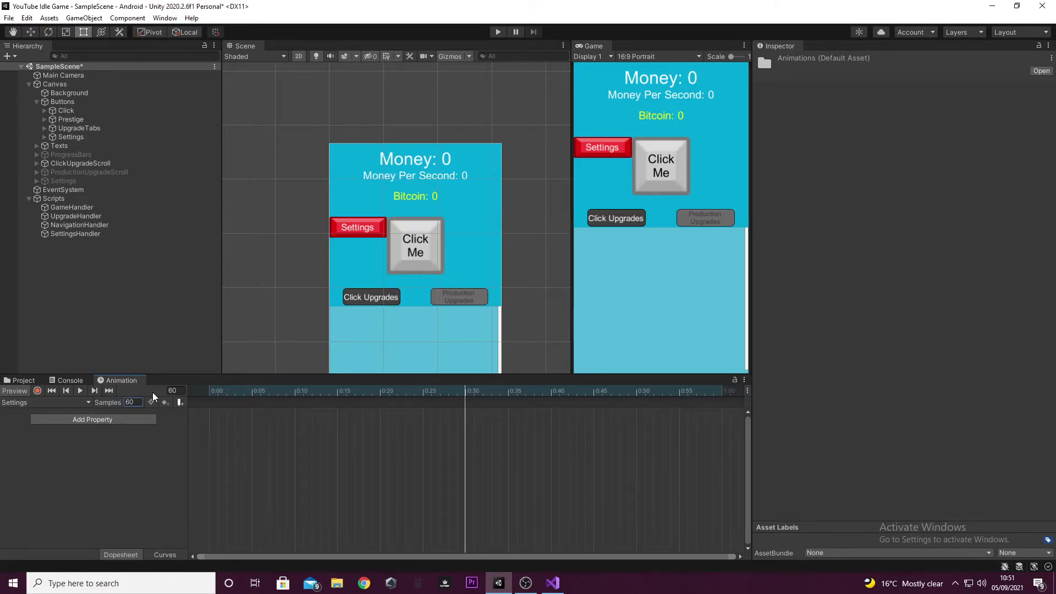
click(165, 427)
right_click(117, 375)
right_click(111, 378)
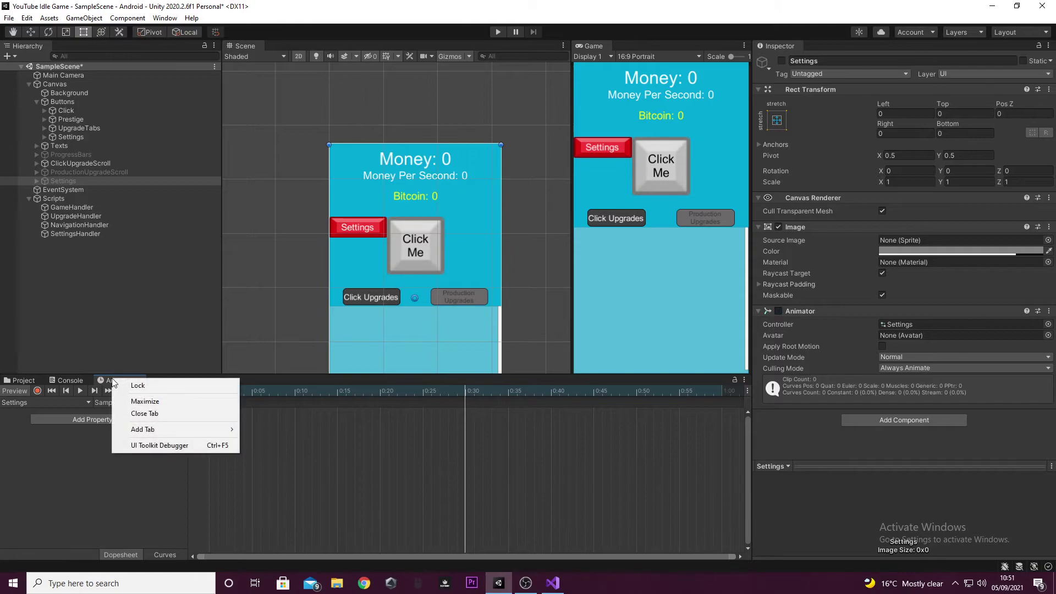
click(157, 493)
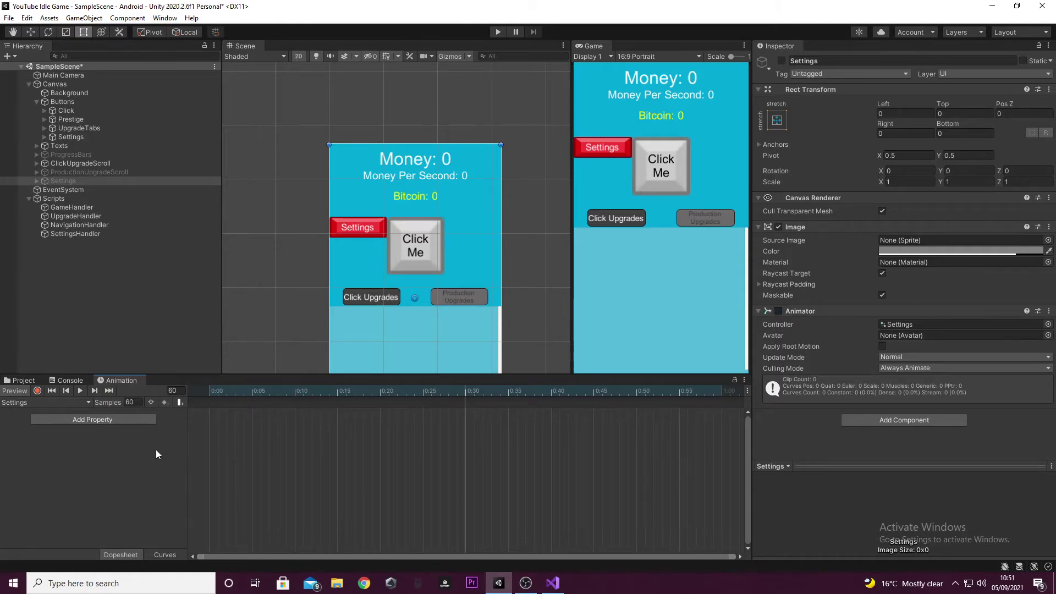
Set the Settings clip's current frame to 60 and then to 30
click(172, 391)
text(30)
key(BackSpace)
key(BackSpace)
text(60)
key(Return)
click(172, 390)
text(30)
key(Return)
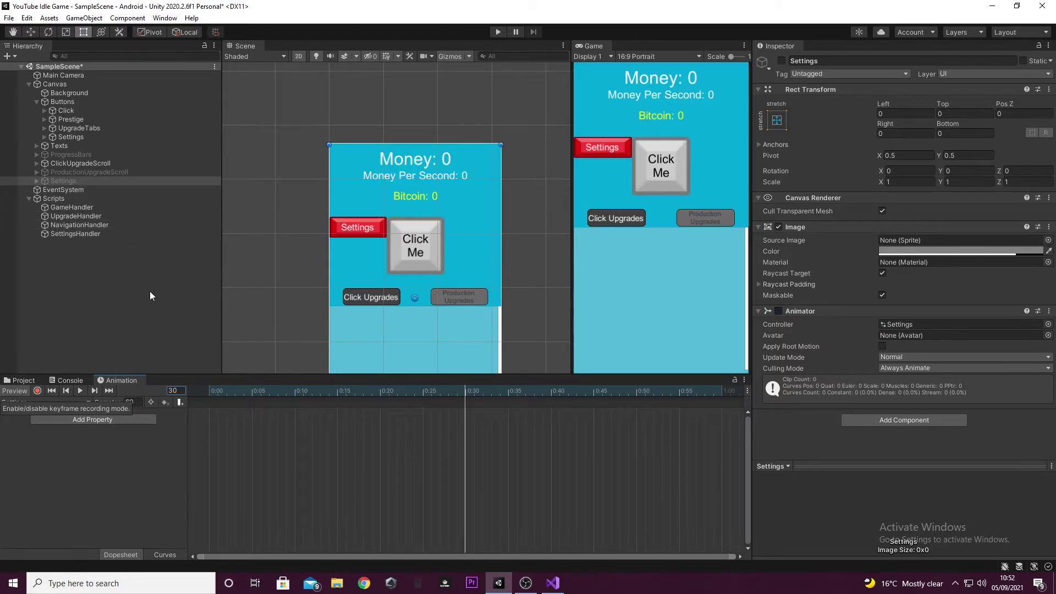
Start keyframe recording at frame 0 and move the Settings panel down just below the canvas, with a Top offset of about 1600.9
scroll(251, 269, down, 2)
middle_drag(252, 269, 286, 120)
scroll(285, 162, down, 2)
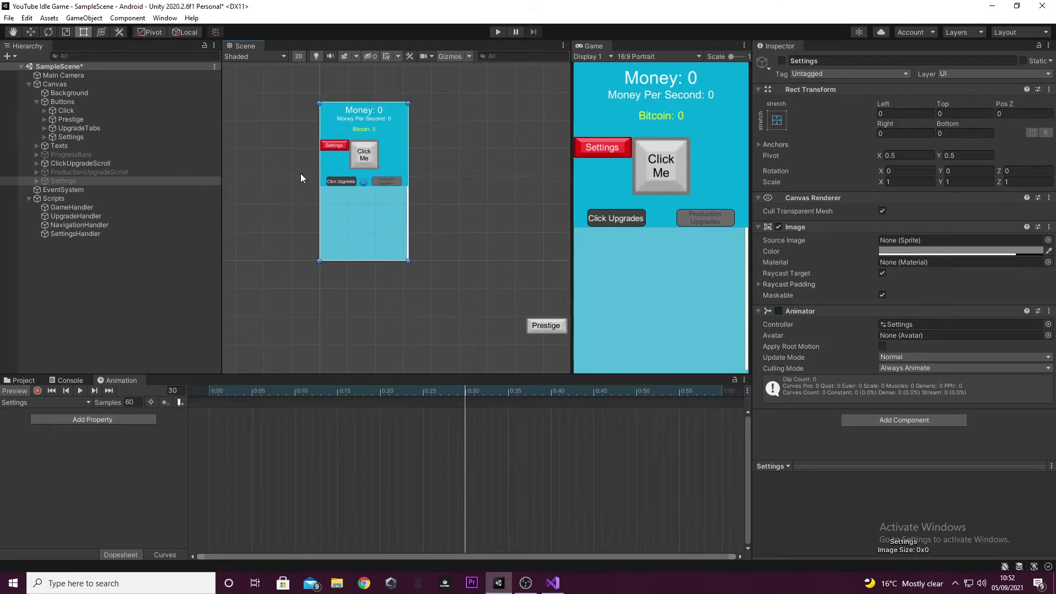
drag(444, 386, 134, 388)
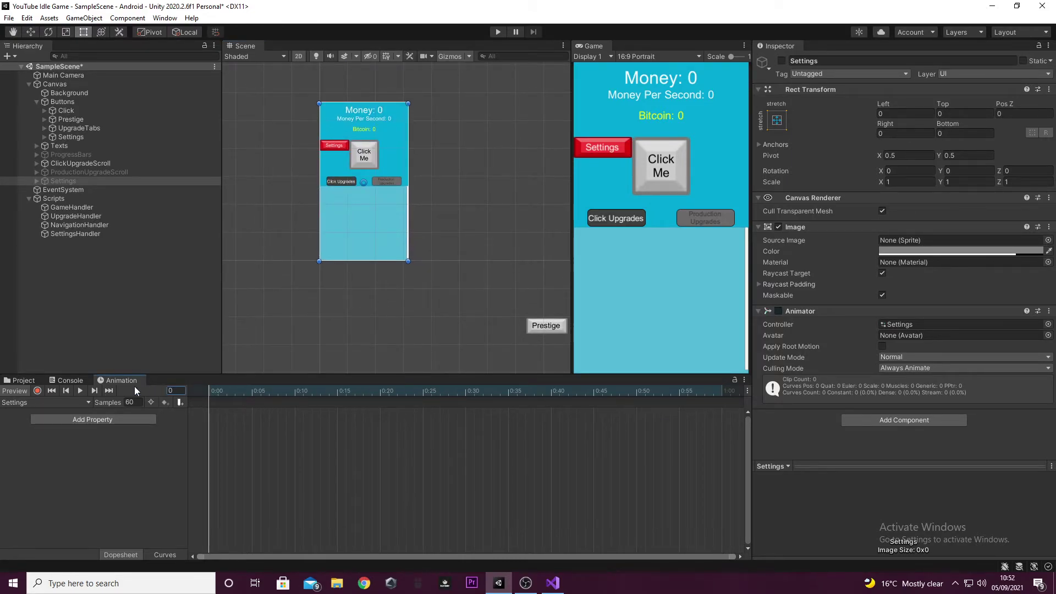
click(38, 390)
drag(366, 113, 367, 274)
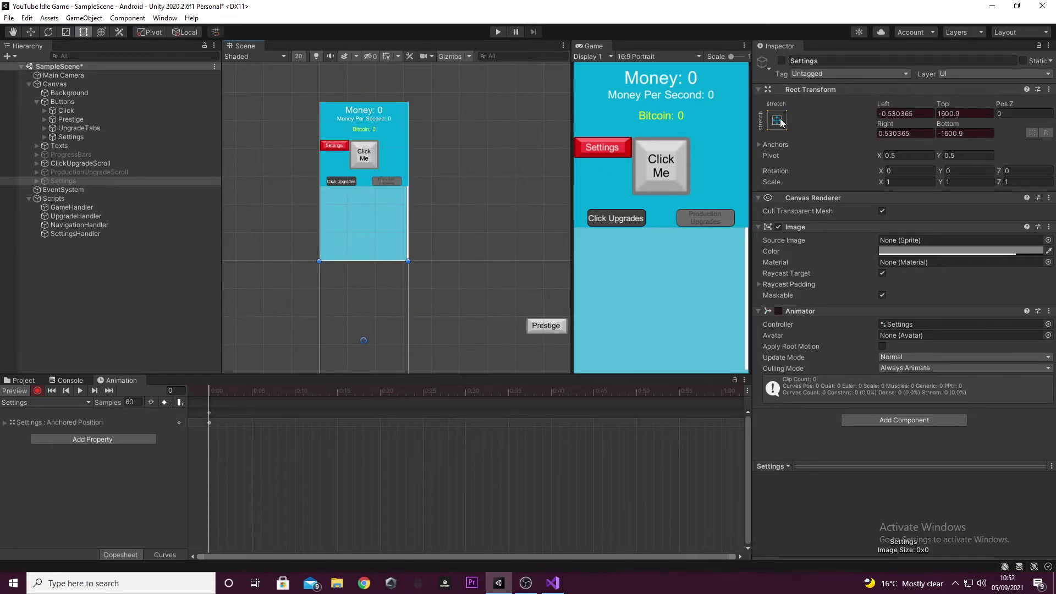
Activate the Settings panel, align it horizontally with the canvas at frame 0, deactivate it and stop recording
click(781, 61)
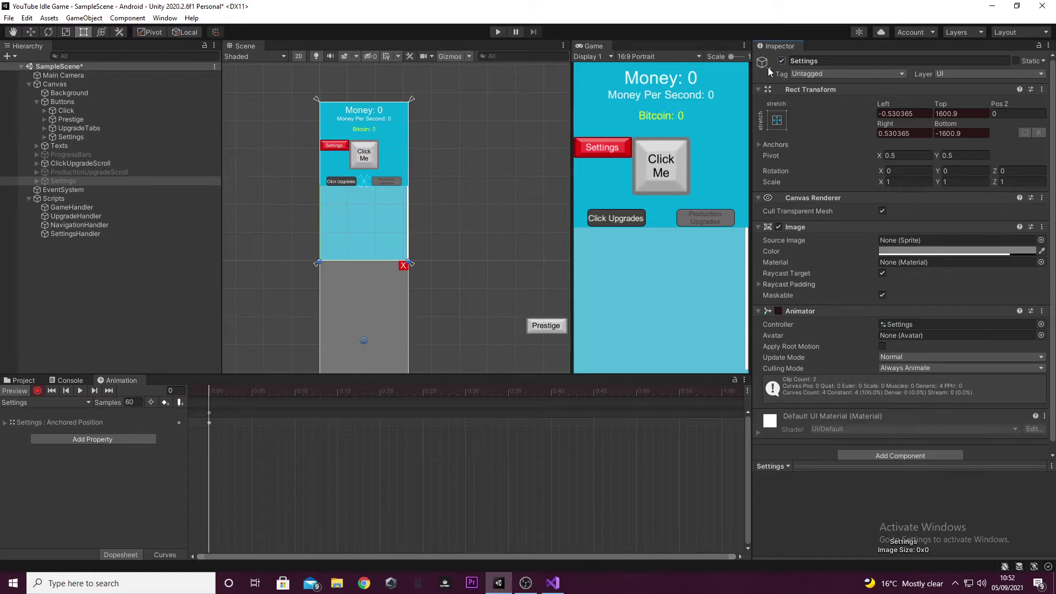
mouse_move(384, 298)
mouse_down()
mouse_move(383, 139)
mouse_move(376, 253)
mouse_move(385, 297)
mouse_up()
scroll(385, 293, down, 1)
mouse_move(384, 286)
middle_down()
mouse_move(384, 159)
mouse_move(379, 279)
middle_up()
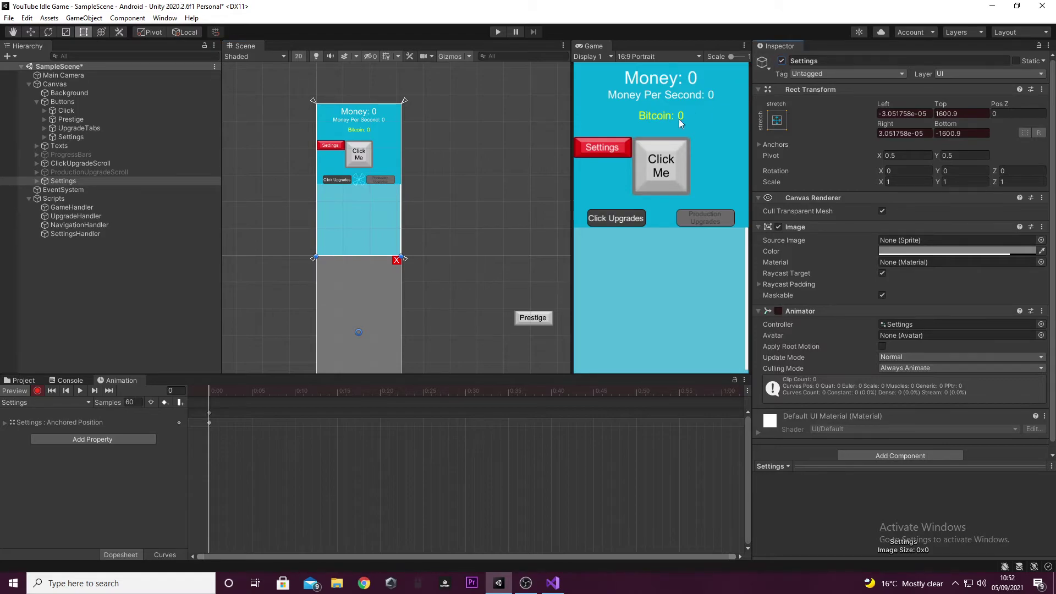
click(781, 61)
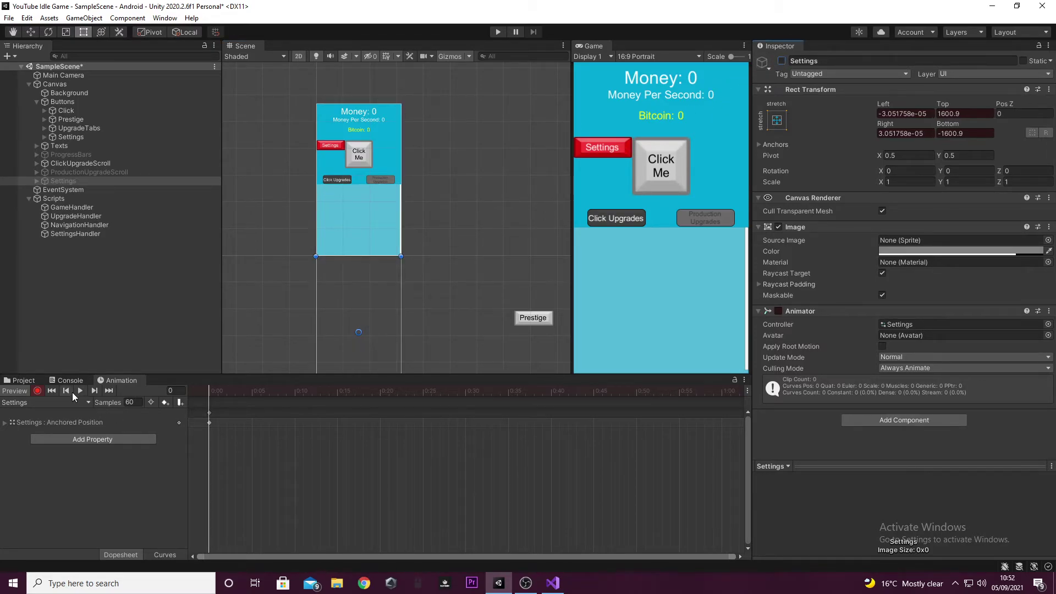
click(37, 390)
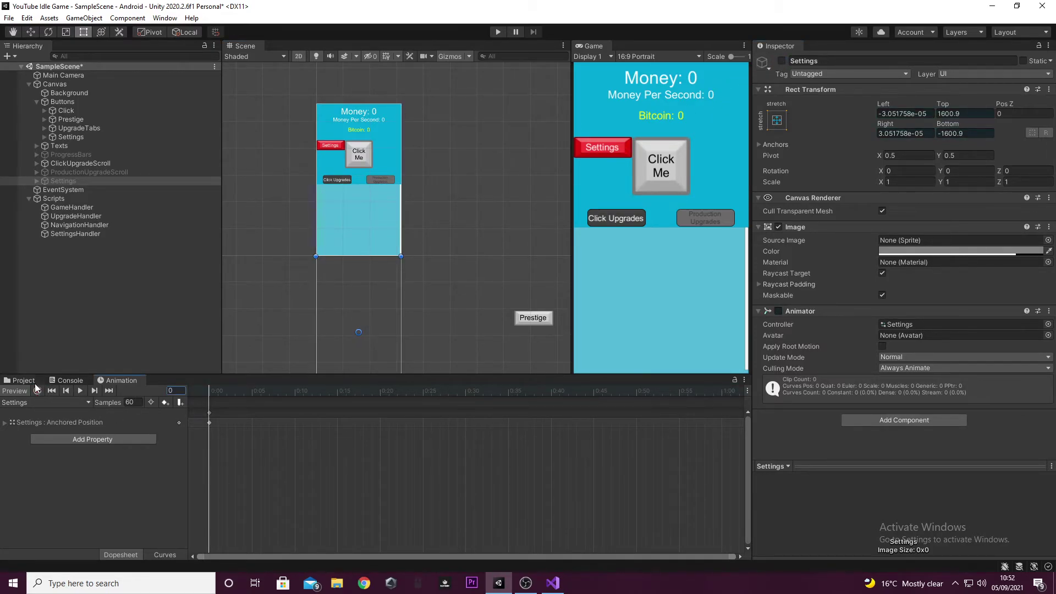
Start recording at frame 30, activate the Settings panel and move it back up over the canvas
text(30)
click(38, 390)
click(781, 61)
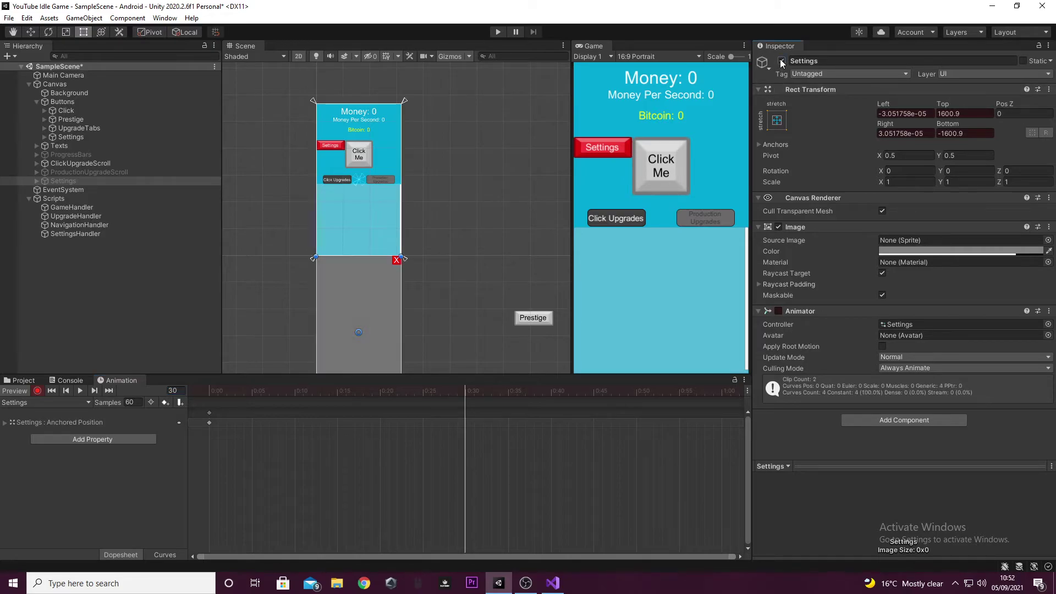
drag(364, 288, 362, 138)
Set the Settings panel's Left, Top, Right and Bottom offsets to 0 in the frame 30 keyframe
click(901, 114)
text(0)
key(Return)
click(944, 114)
text(0)
click(905, 133)
text(0)
click(961, 134)
text(0)
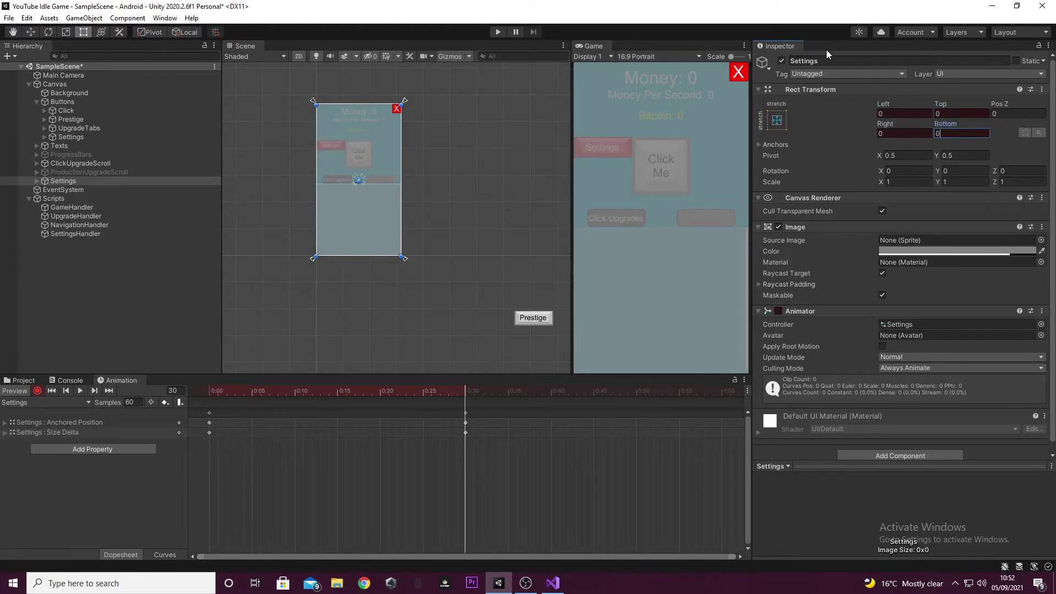
Deactivate the Settings panel, stop recording and preview the slide-up animation before rewinding it to frame 0
click(781, 61)
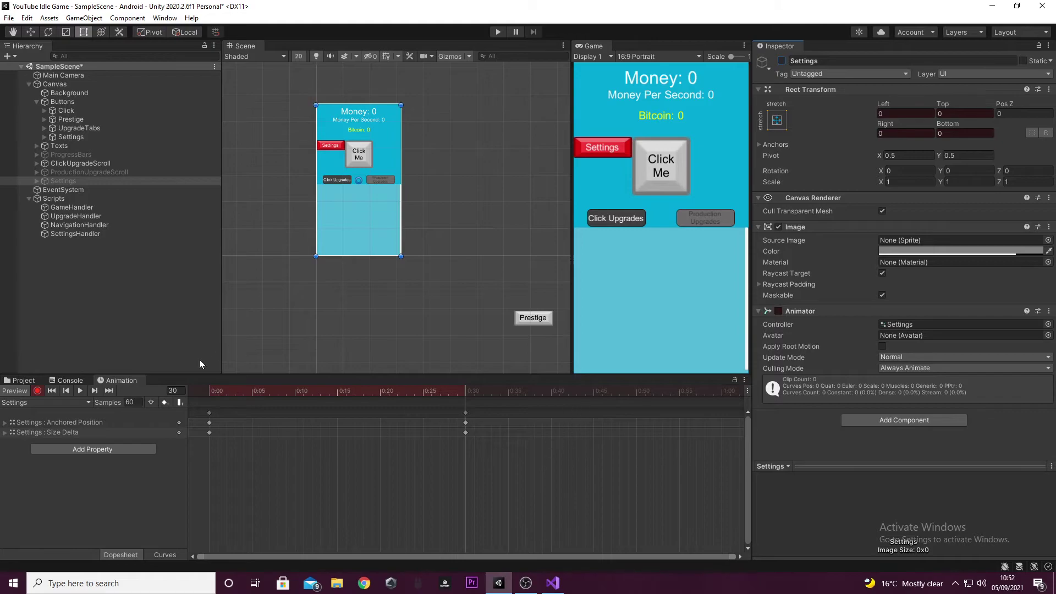
click(37, 390)
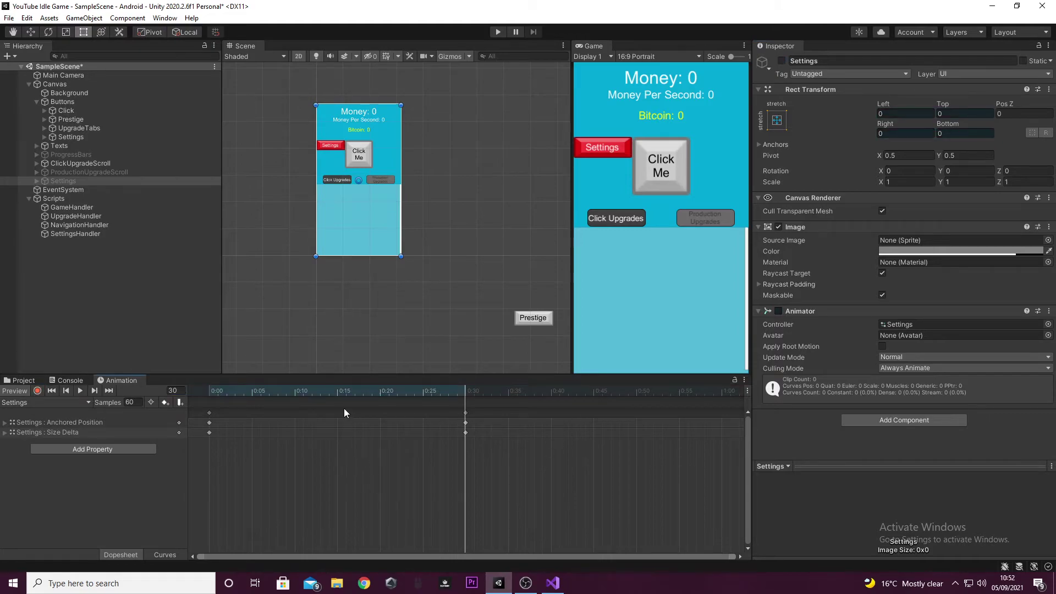
click(78, 390)
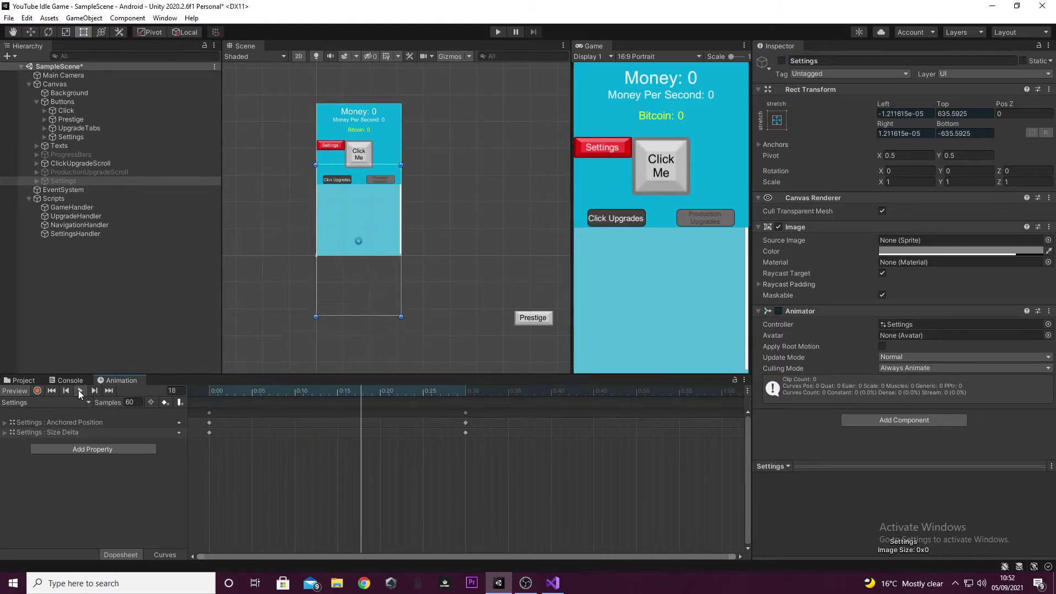
drag(481, 392, 190, 389)
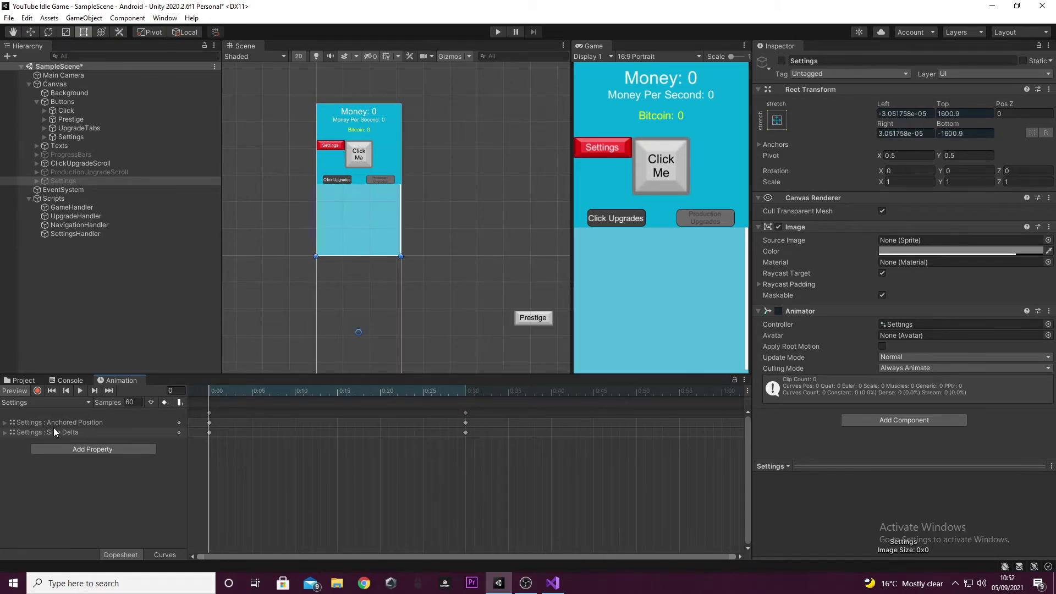
Rename the Settings animation clip in the Animations folder to OpenSettings
click(37, 401)
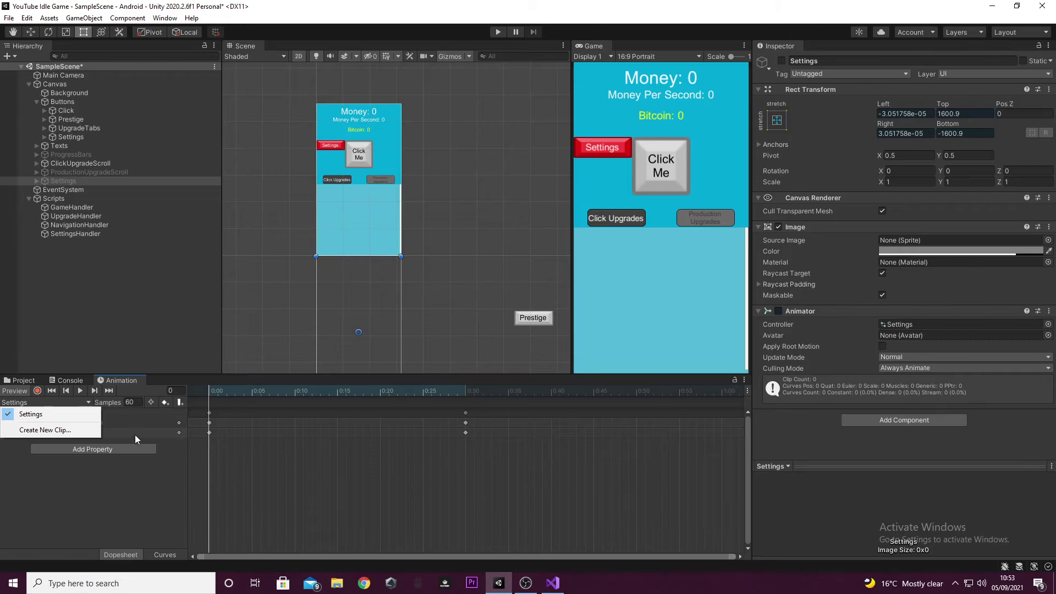
click(21, 380)
click(42, 421)
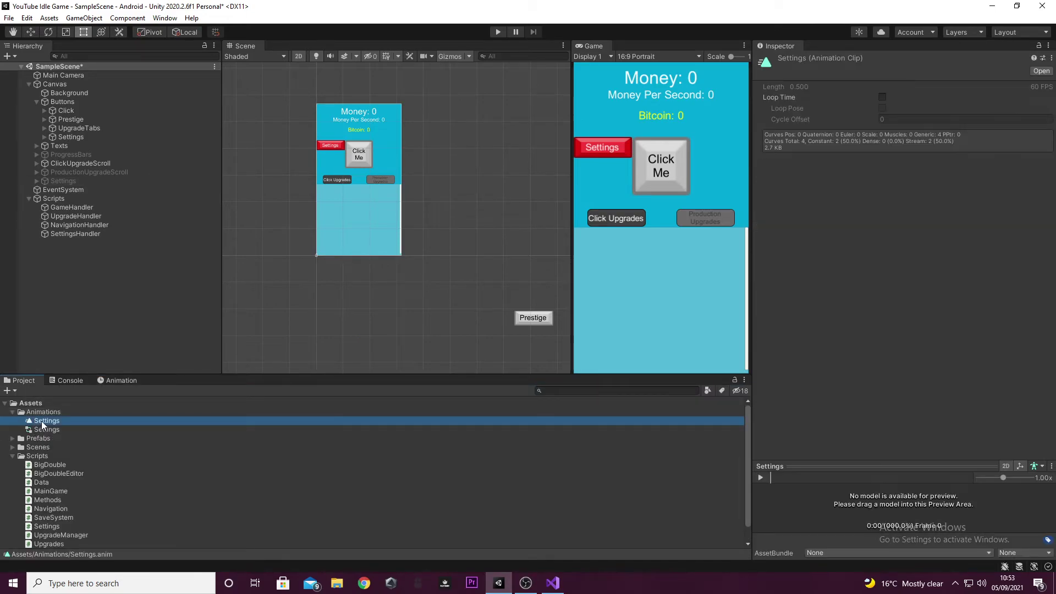
right_click(43, 421)
click(66, 182)
text(OpenSettings)
key(Return)
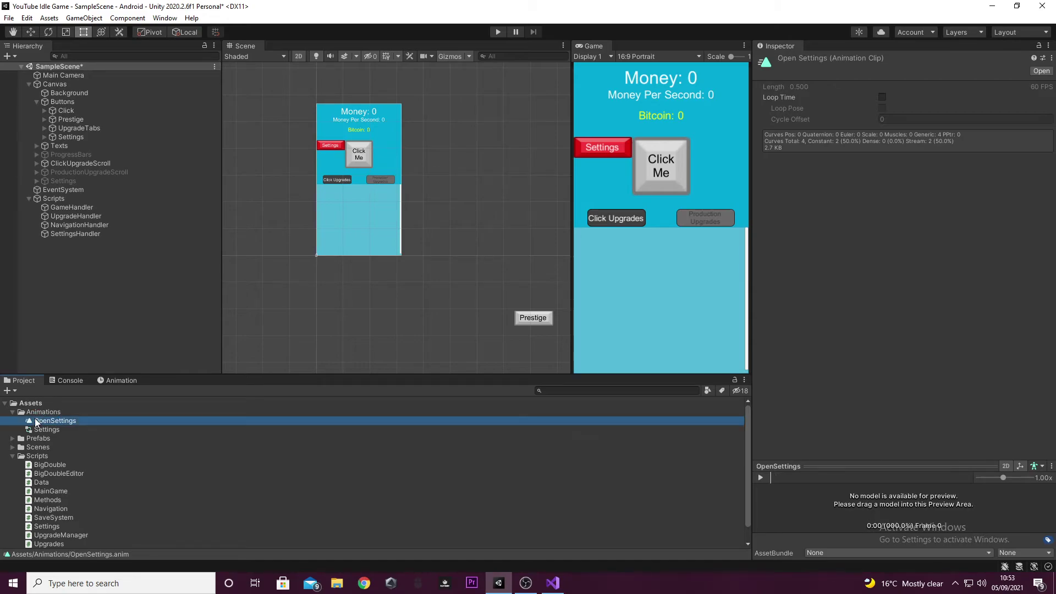
Create a second animation clip named CloseSettings for the Settings panel
click(112, 381)
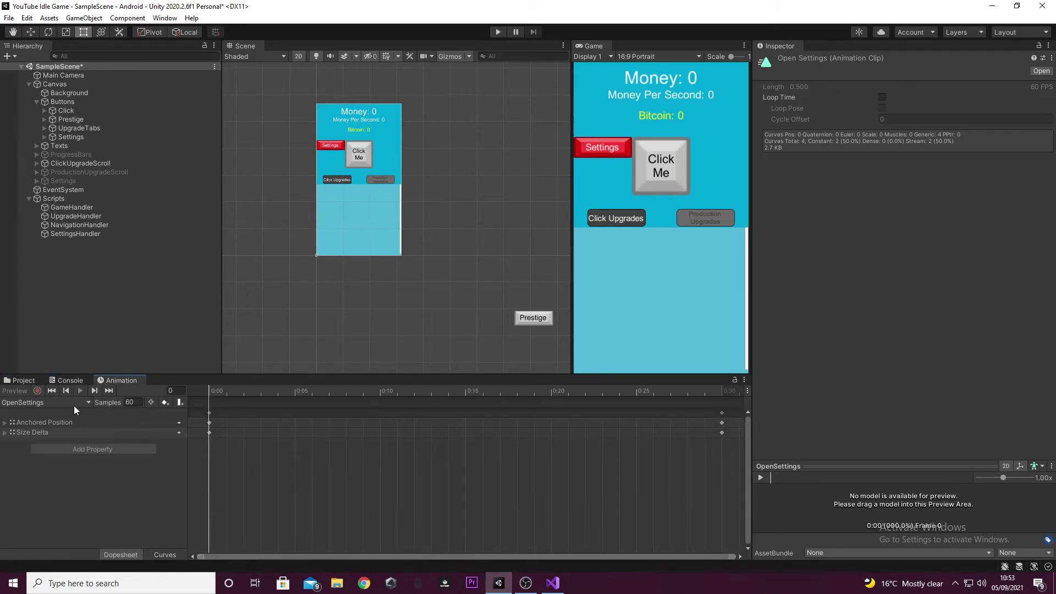
click(55, 180)
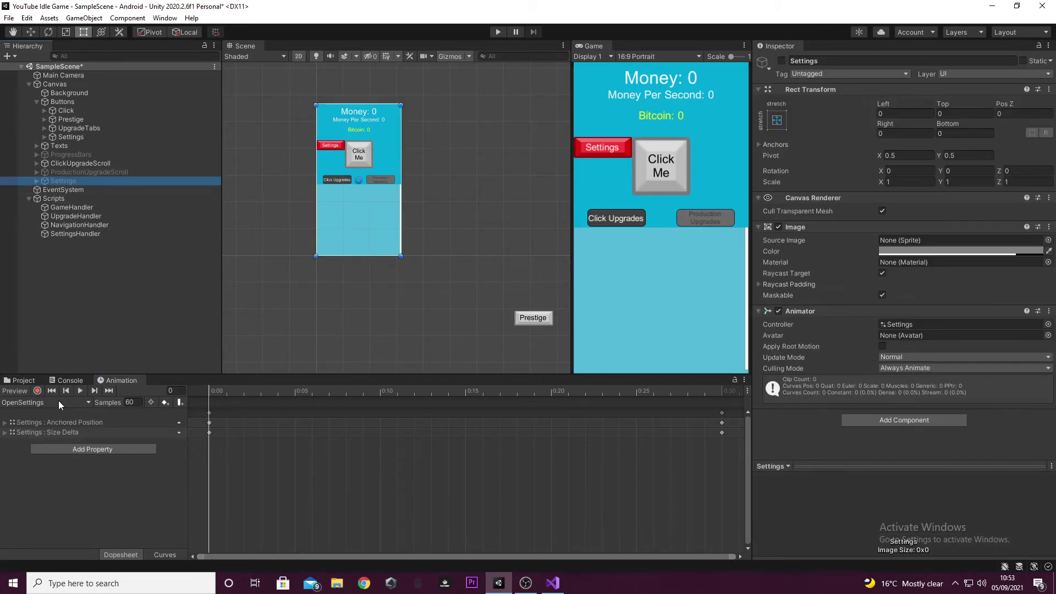
click(65, 405)
click(62, 429)
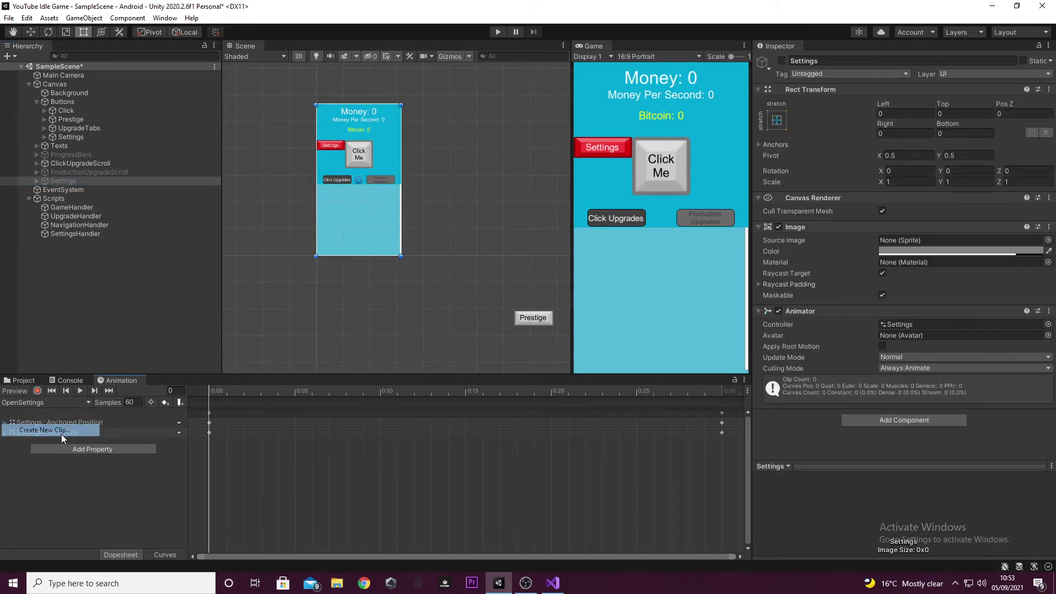
text(Close)
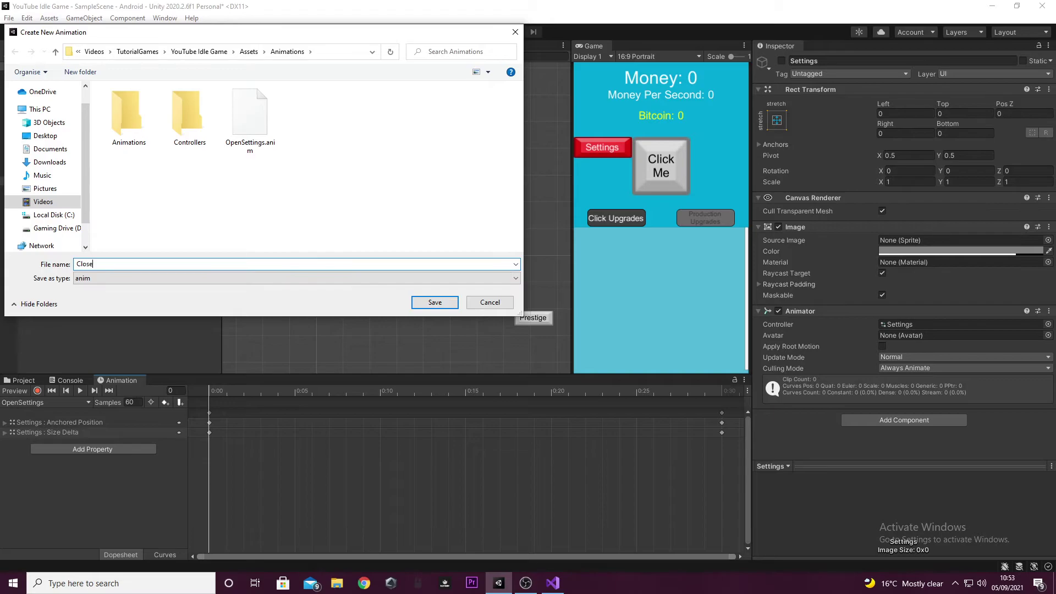
text(Settings)
key(Return)
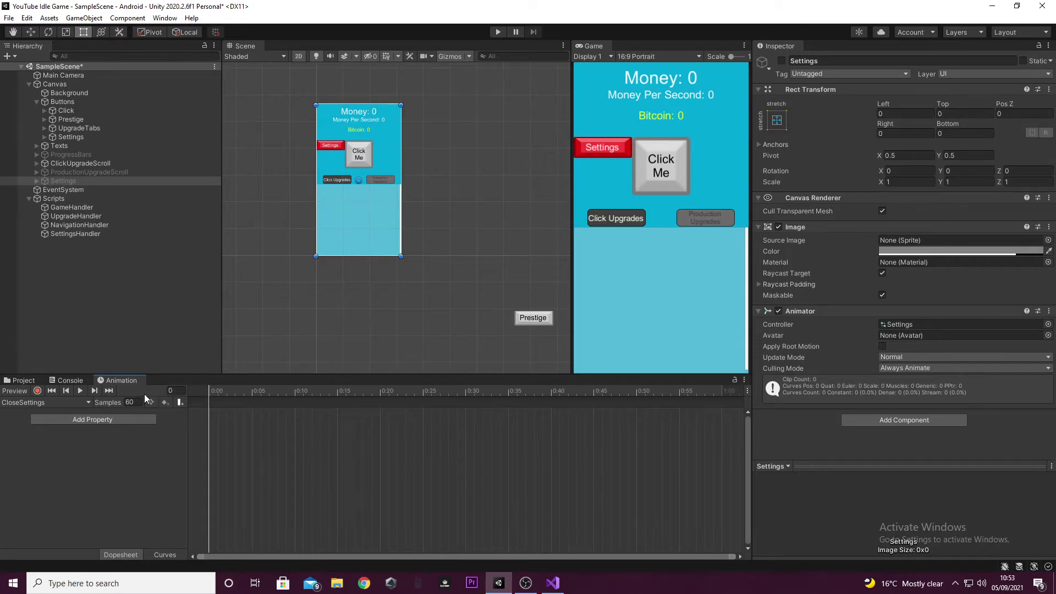
click(166, 391)
click(22, 380)
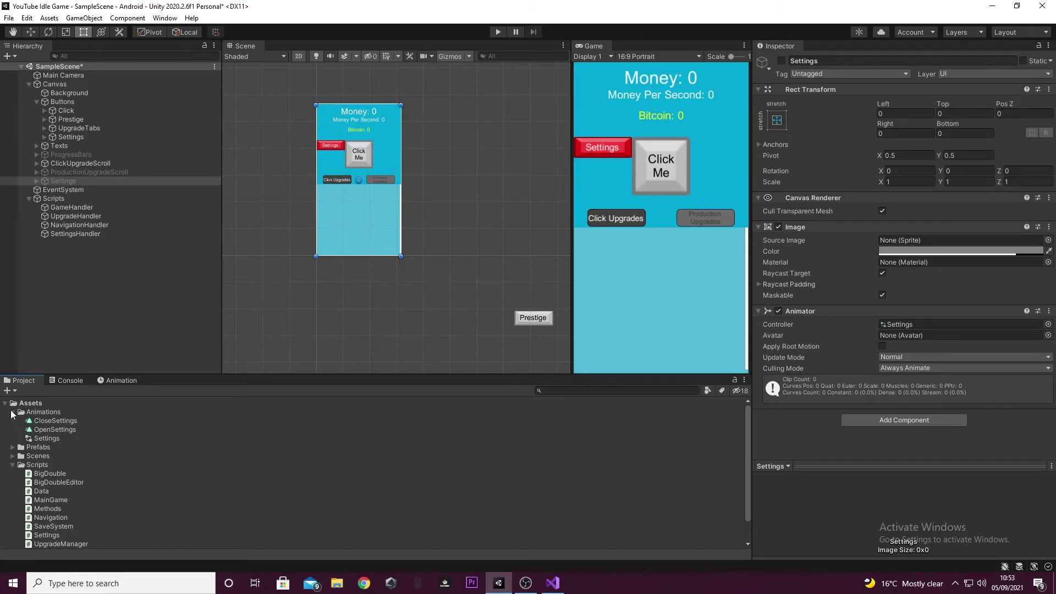
scroll(30, 438, down, 2)
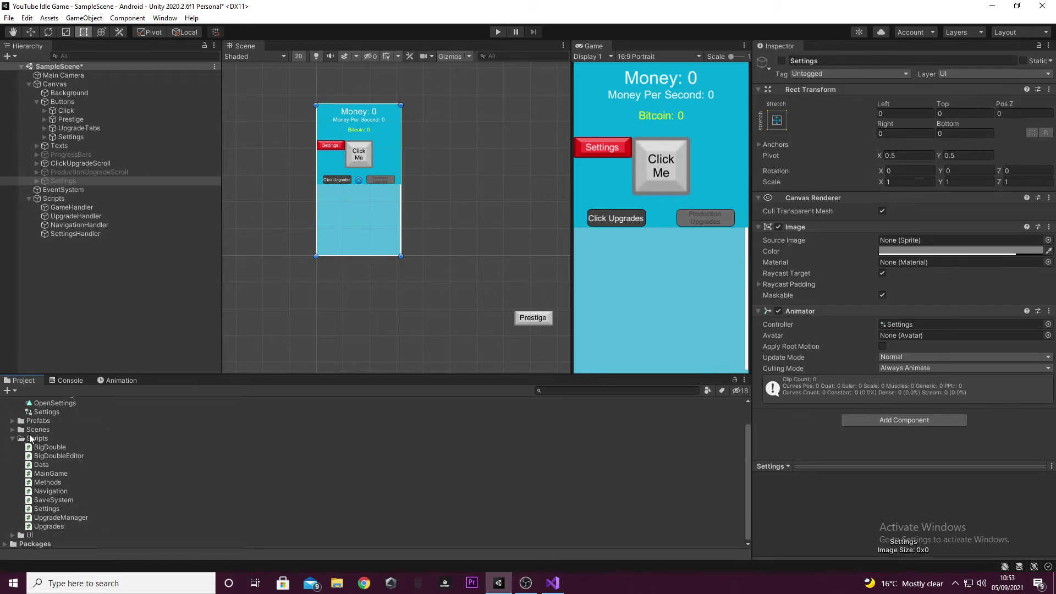
click(111, 380)
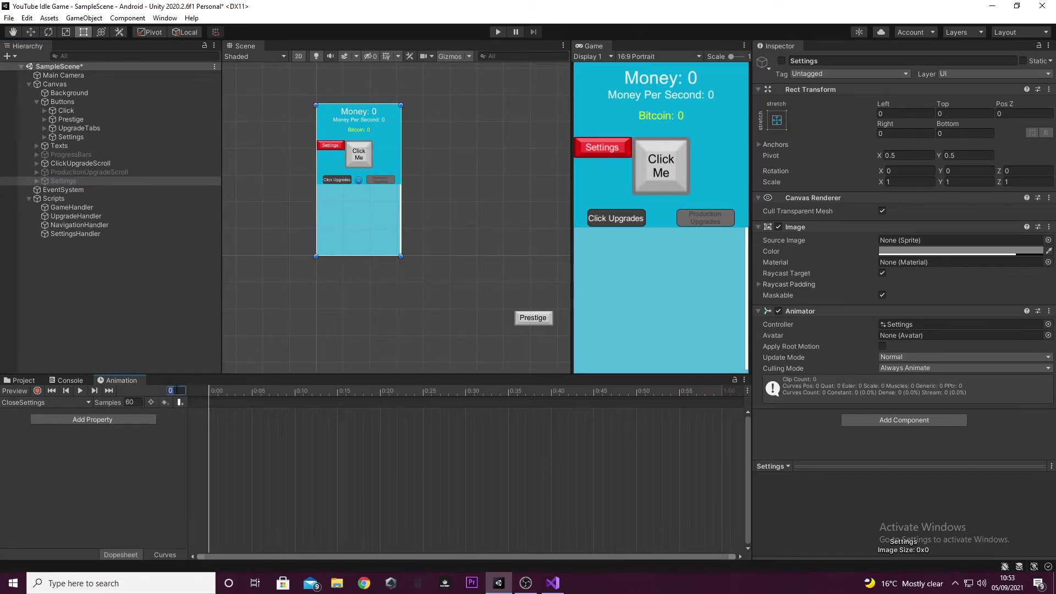
click(37, 391)
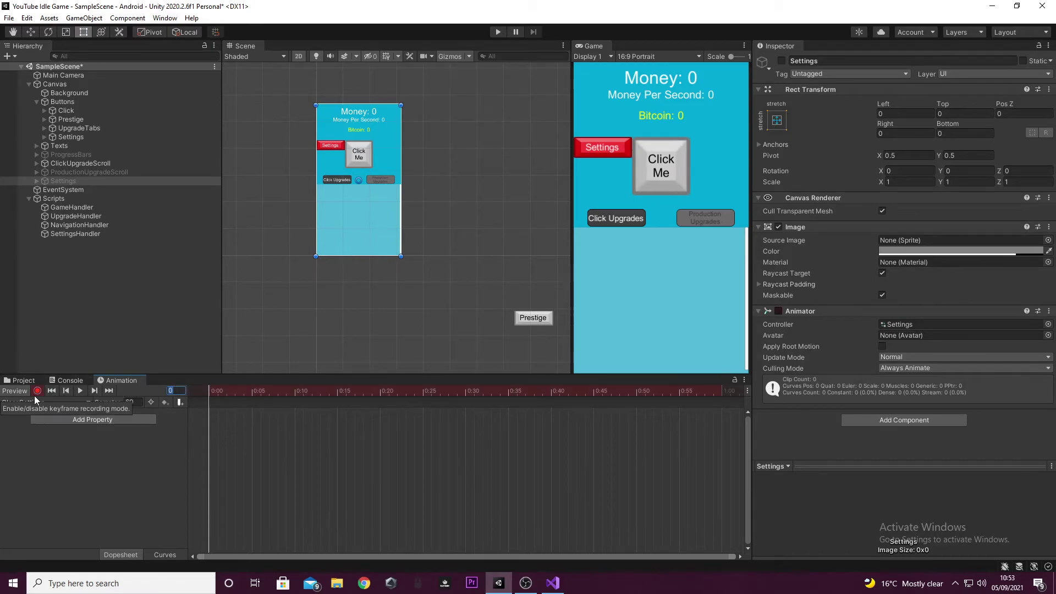
click(37, 390)
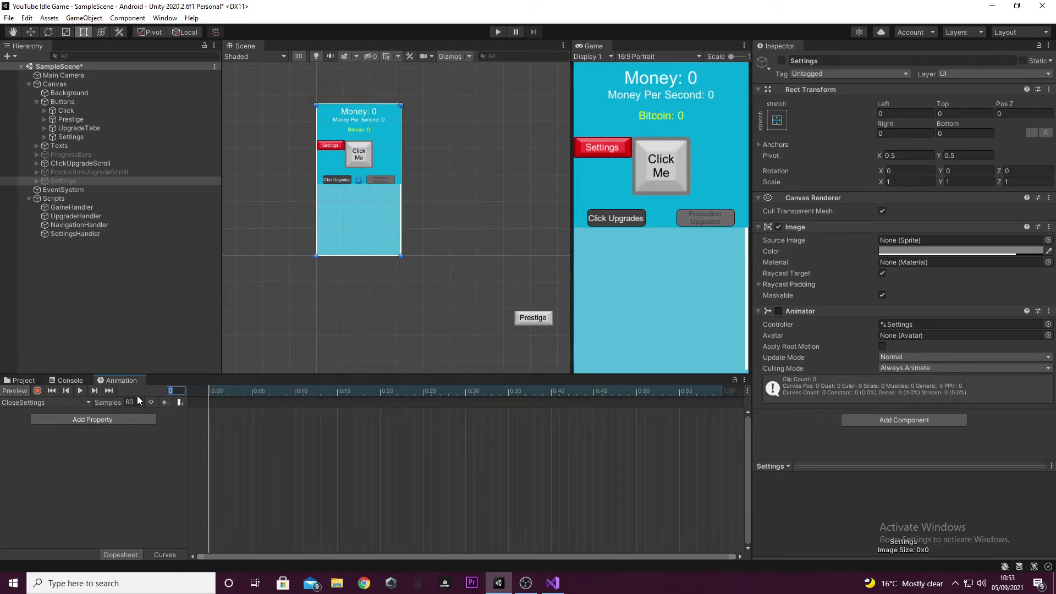
click(37, 391)
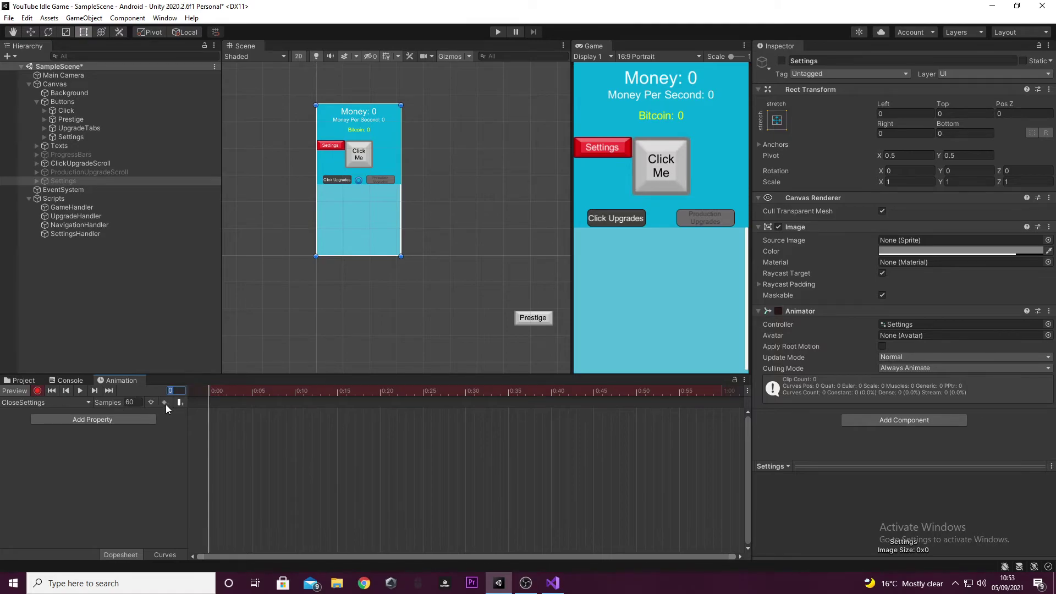
click(36, 390)
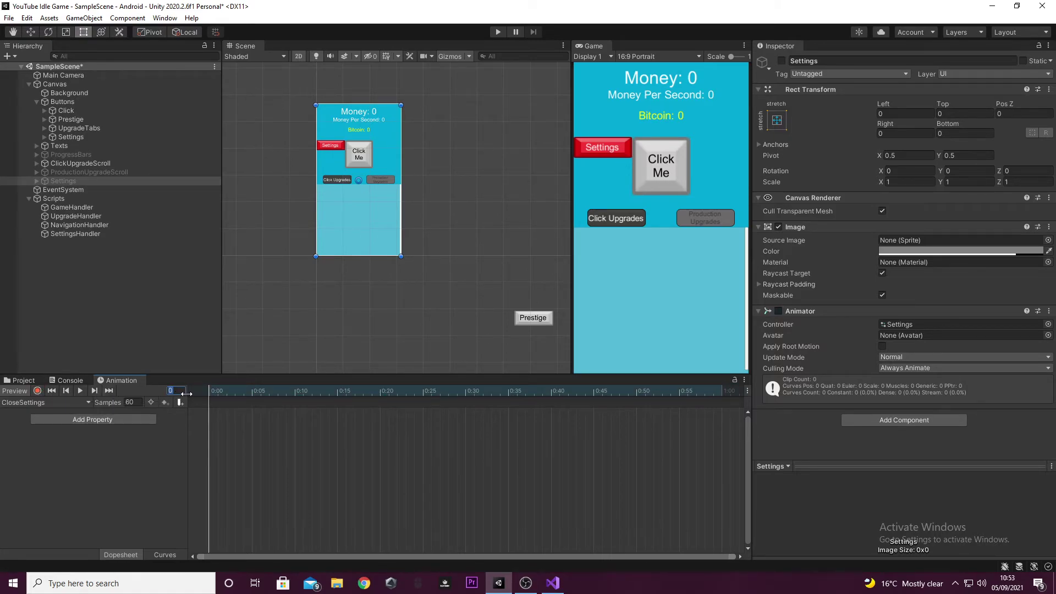
Record a frame 30 keyframe in CloseSettings with the Settings panel moved just below the canvas, at a Top offset of about 1600.9
text(30)
click(37, 390)
drag(331, 135, 330, 285)
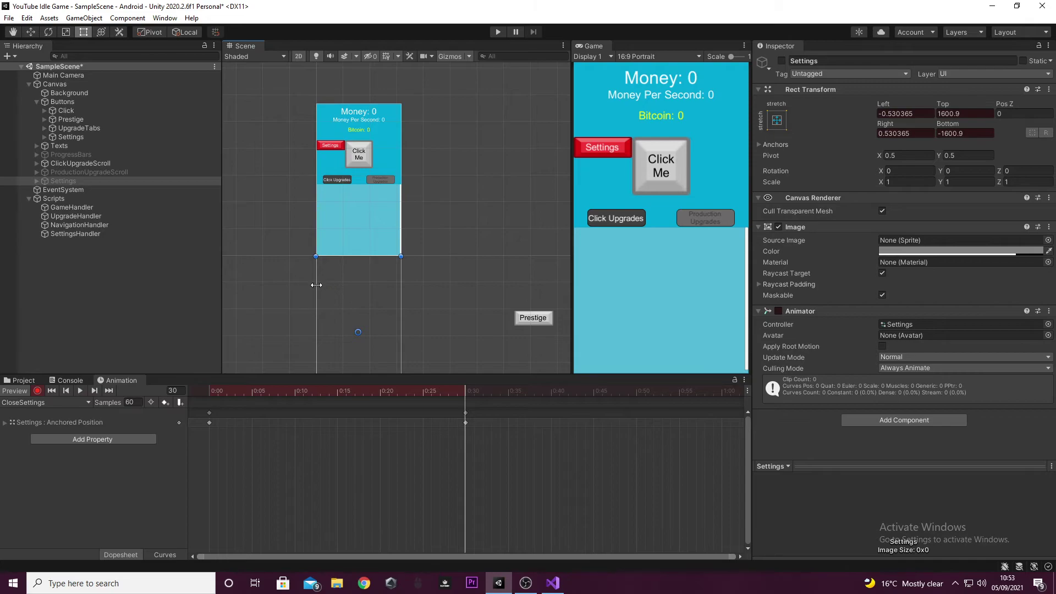
click(37, 391)
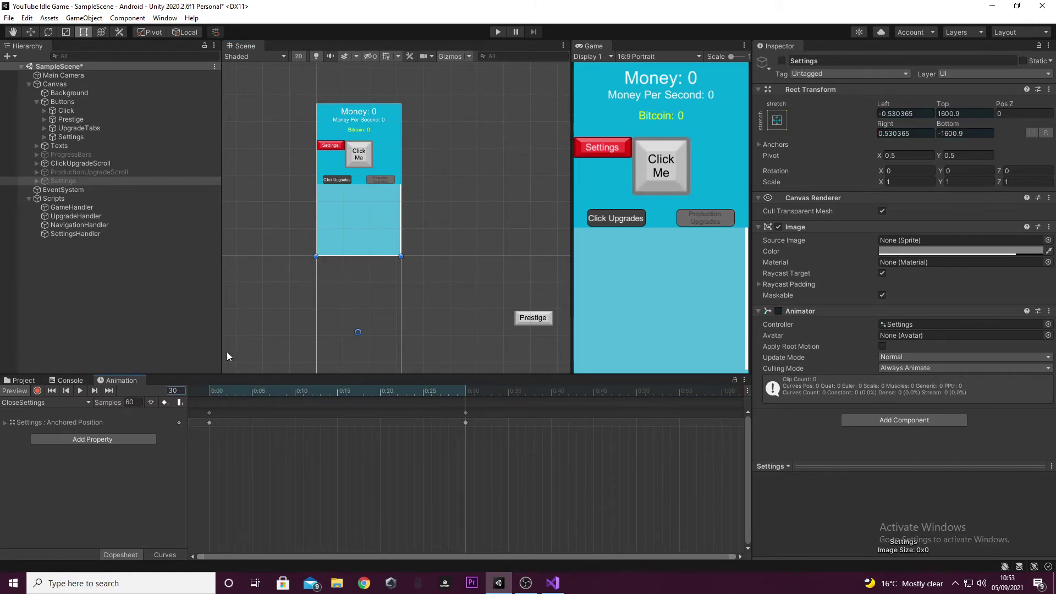
Preview the CloseSettings animation and rewind it to frame 0
drag(300, 393, 125, 402)
click(83, 388)
click(84, 388)
drag(246, 393, 198, 391)
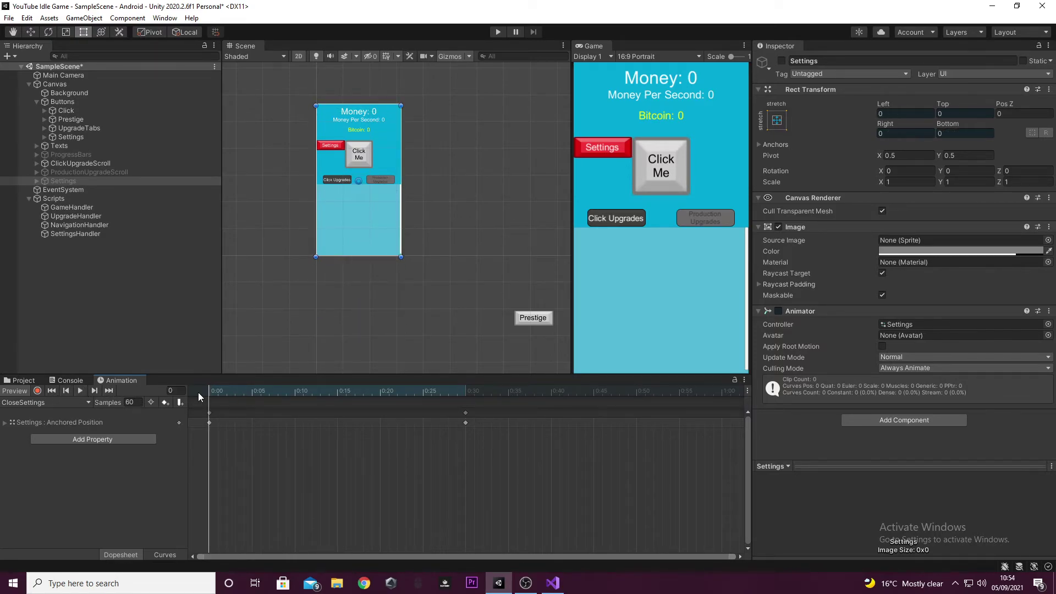
Turn off Loop Time for the CloseSettings clip and check the same setting on the OpenSettings clip
click(22, 380)
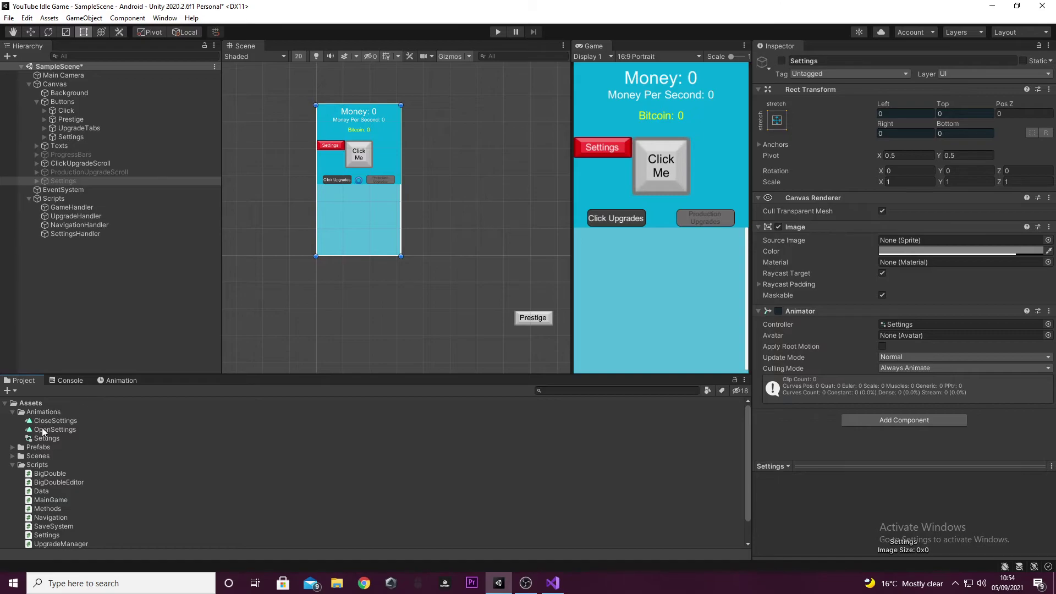
click(49, 421)
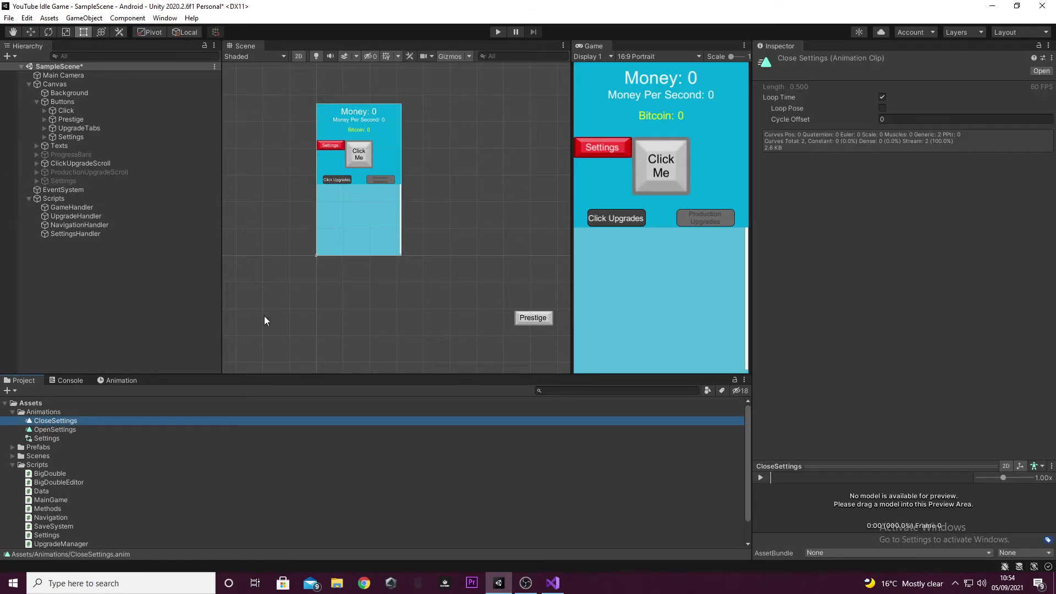
click(882, 96)
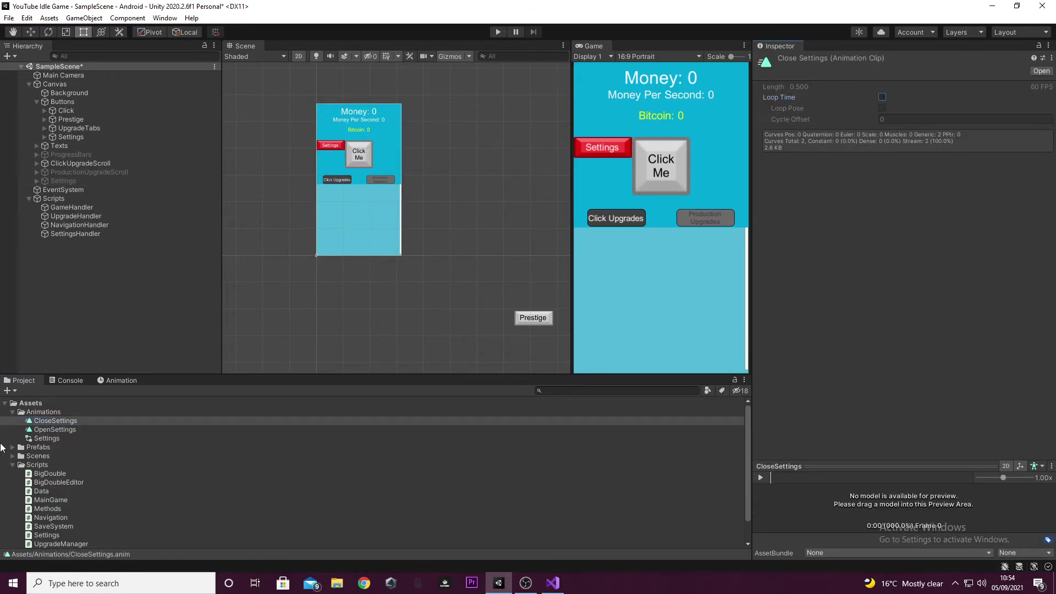
click(54, 436)
click(54, 433)
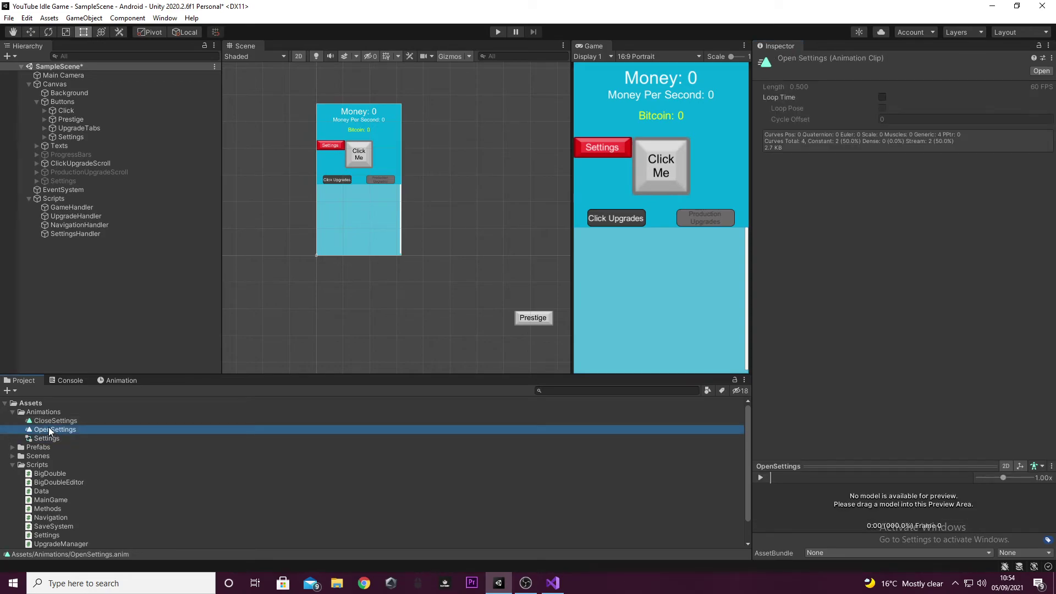
click(39, 420)
click(44, 430)
double_click(38, 419)
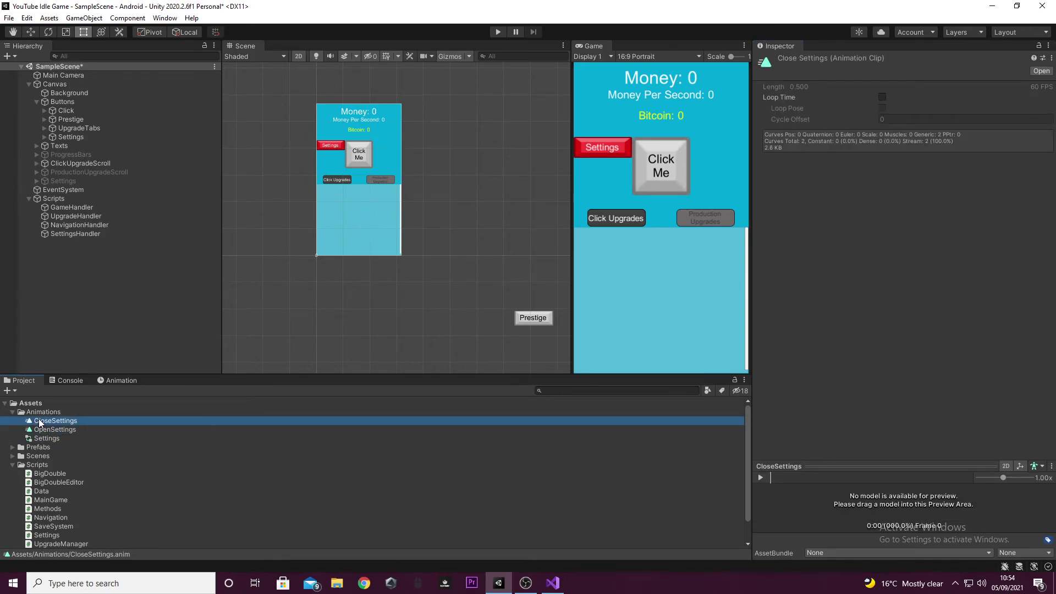
Create a subfolder named Animations inside the Animations folder
click(9, 382)
click(44, 427)
click(43, 421)
right_click(37, 412)
mouse_move(66, 122)
click(261, 124)
text(Animations)
key(Return)
Delete the Animations 1 subfolder from the Animations folder
right_click(80, 421)
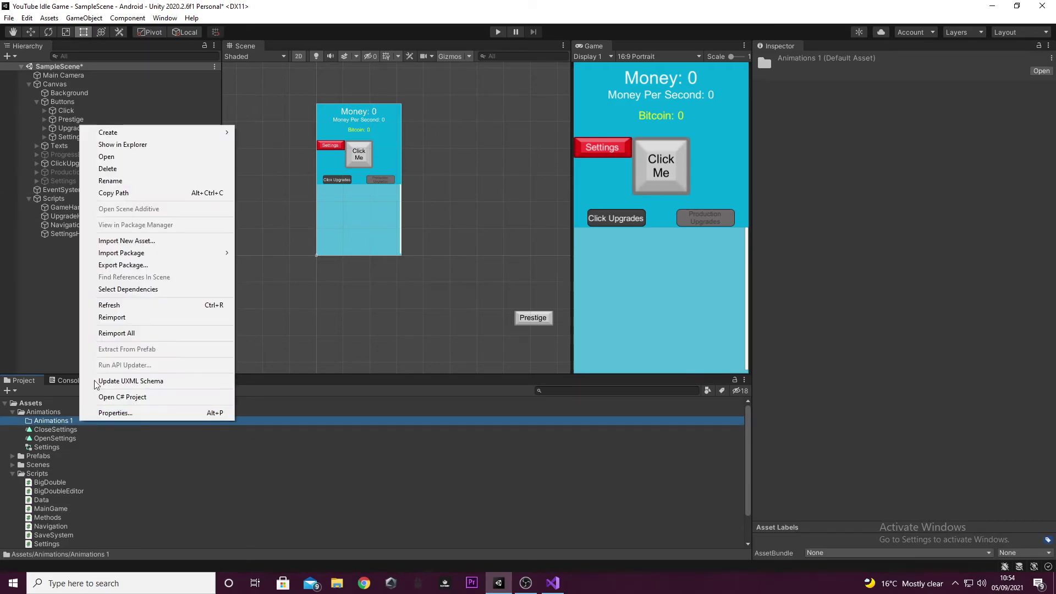
click(125, 182)
click(105, 417)
click(89, 415)
click(89, 419)
key(Delete)
click(550, 311)
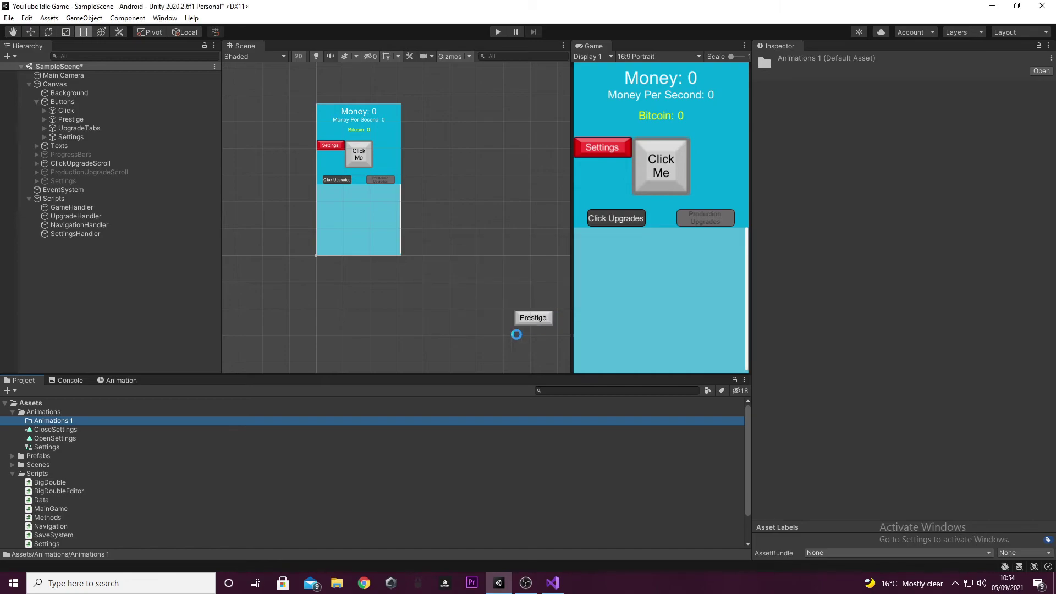
Move the CloseSettings and OpenSettings clips into the Animations subfolder and the Settings controller into the Controllers subfolder
right_click(74, 413)
click(59, 421)
click(57, 422)
click(59, 430)
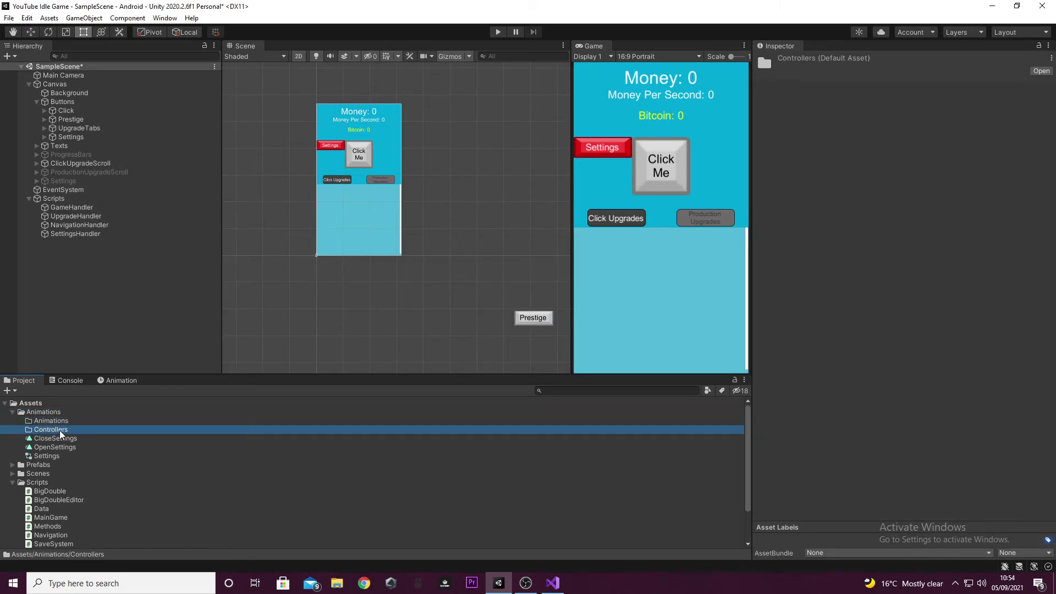
click(61, 420)
click(79, 437)
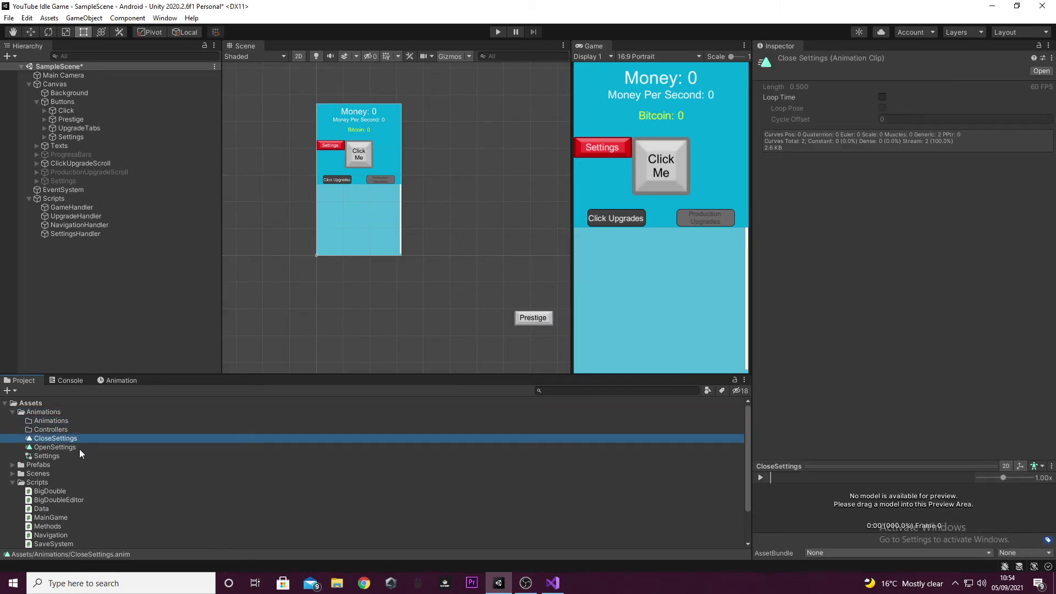
ctrl+click(70, 447)
drag(72, 445, 45, 431)
click(53, 439)
click(20, 429)
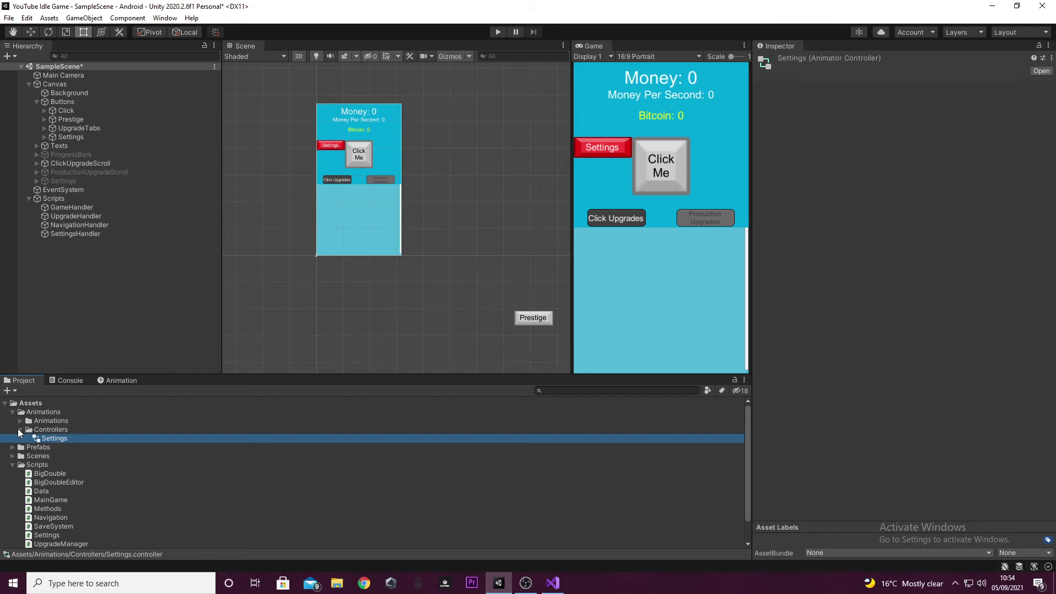
Open the Settings animator controller to show its state graph
double_click(36, 438)
click(465, 136)
right_click(376, 281)
click(434, 237)
scroll(408, 264, up, 3)
scroll(470, 290, down, 6)
scroll(478, 290, up, 4)
scroll(486, 291, down, 4)
scroll(486, 292, up, 2)
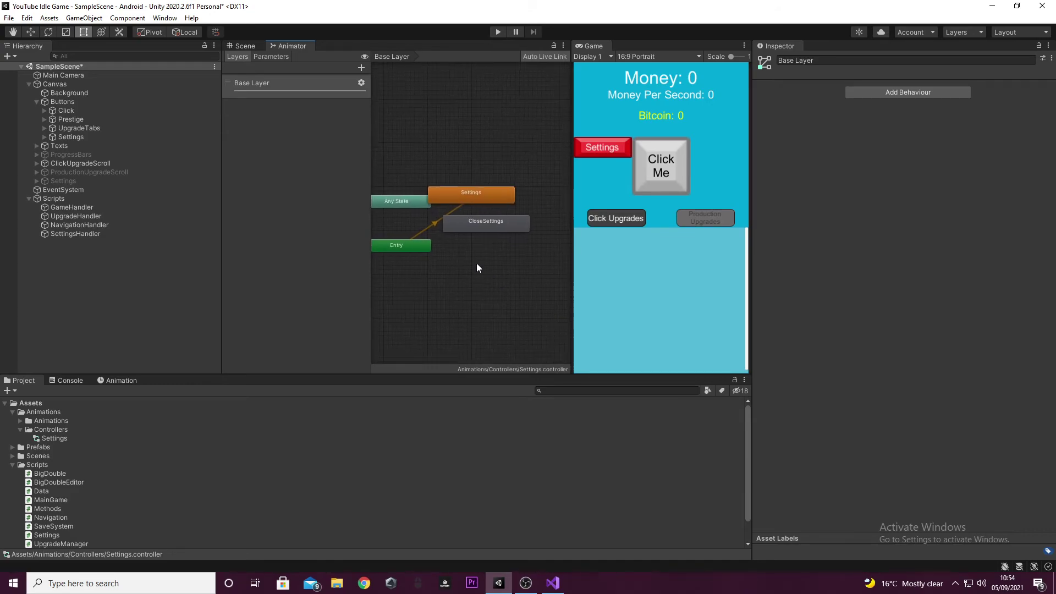
Arrange the state graph with the Settings state directly below Entry and the CloseSettings state beneath it
click(482, 233)
drag(483, 233, 379, 263)
middle_drag(478, 271, 532, 270)
drag(532, 195, 462, 223)
click(473, 262)
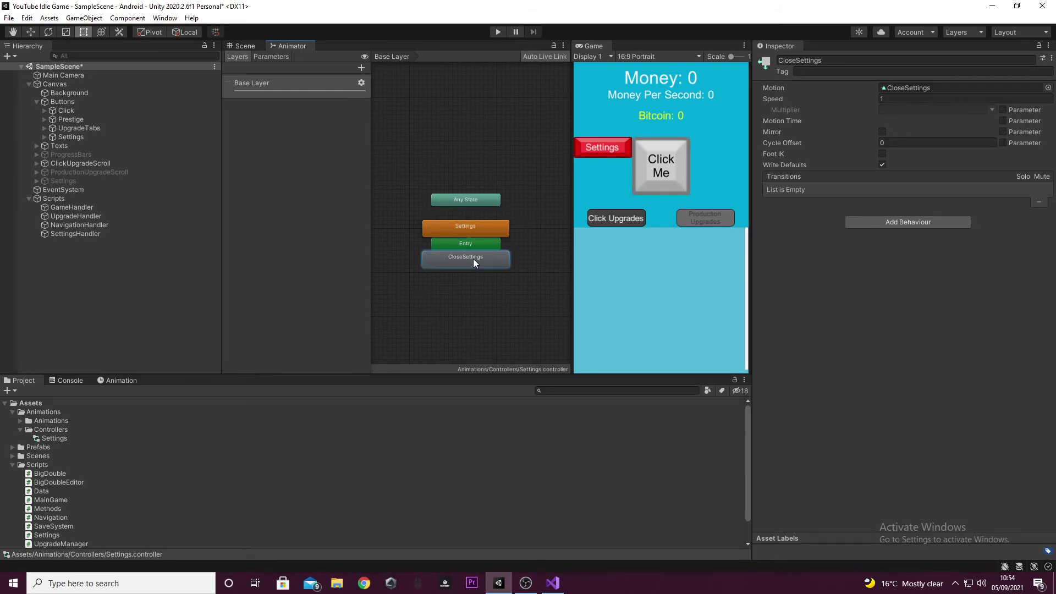
click(470, 244)
drag(470, 254, 465, 290)
drag(476, 231, 475, 266)
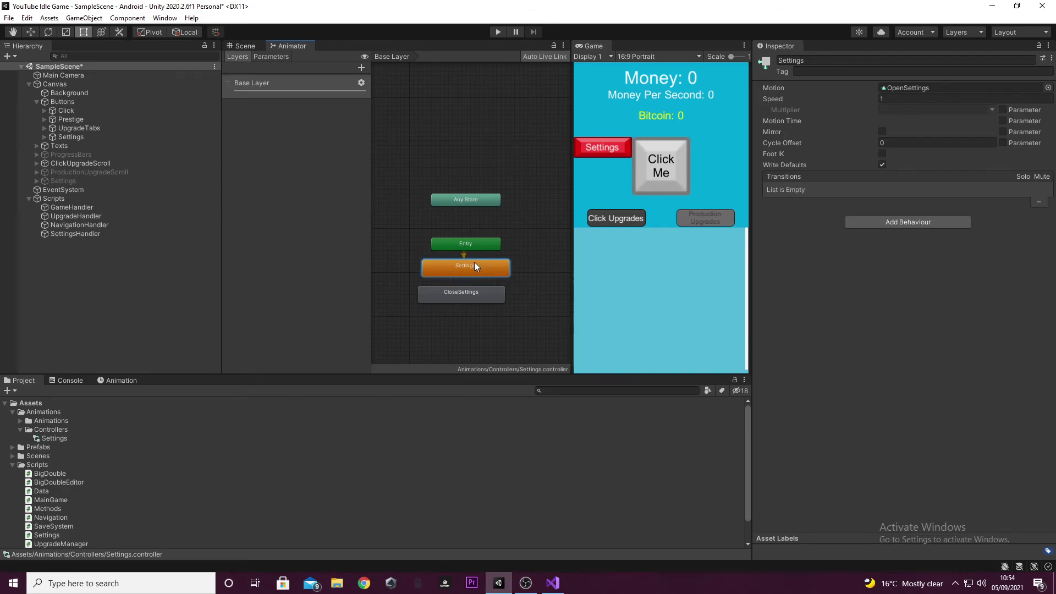
Examine the Entry node and the default Settings state in the Settings controller's state graph
scroll(475, 262, up, 3)
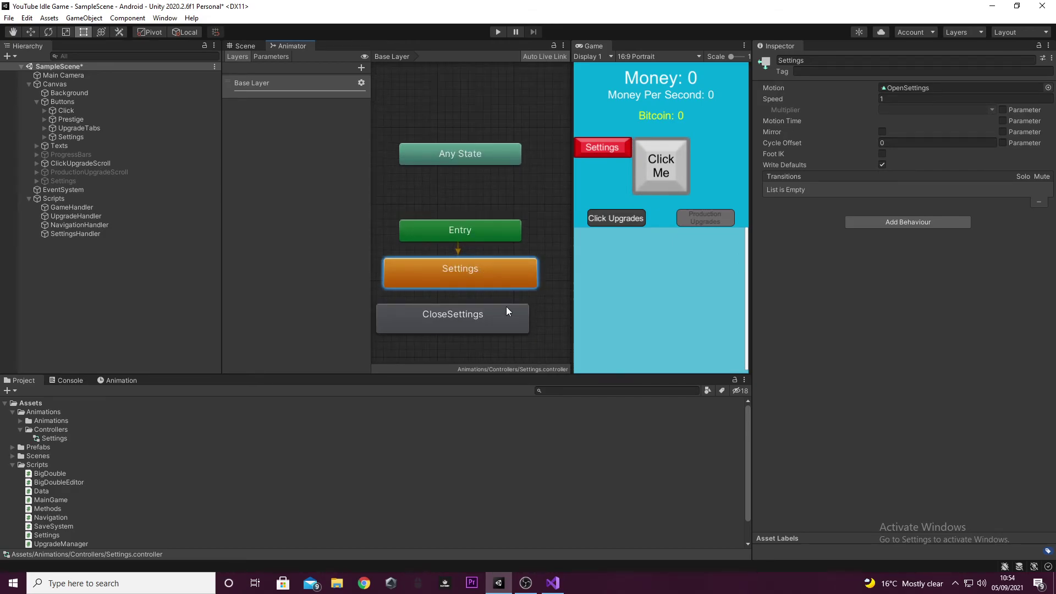
scroll(517, 272, up, 2)
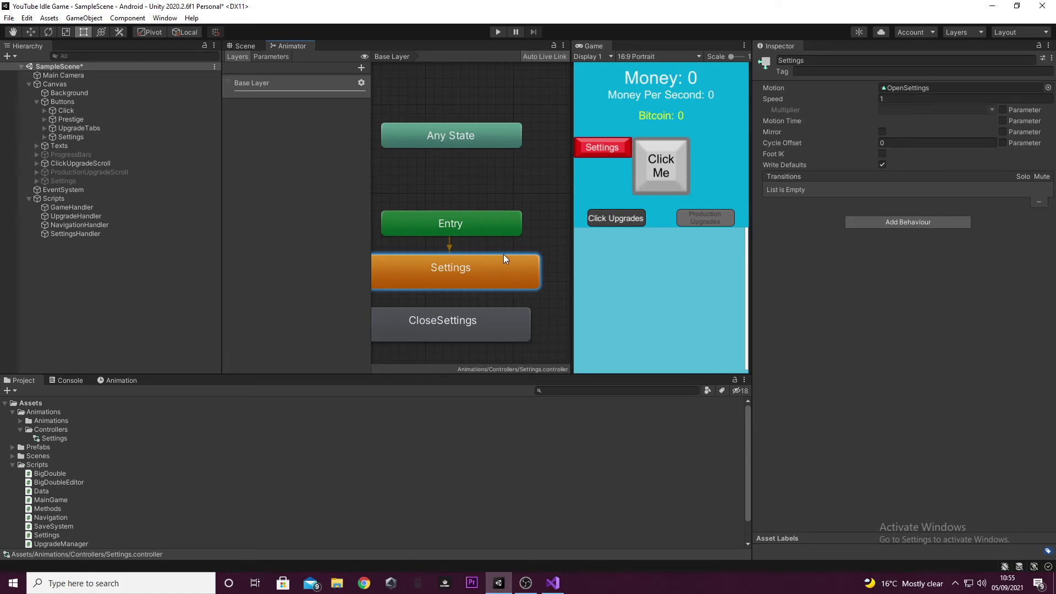
click(527, 233)
click(513, 229)
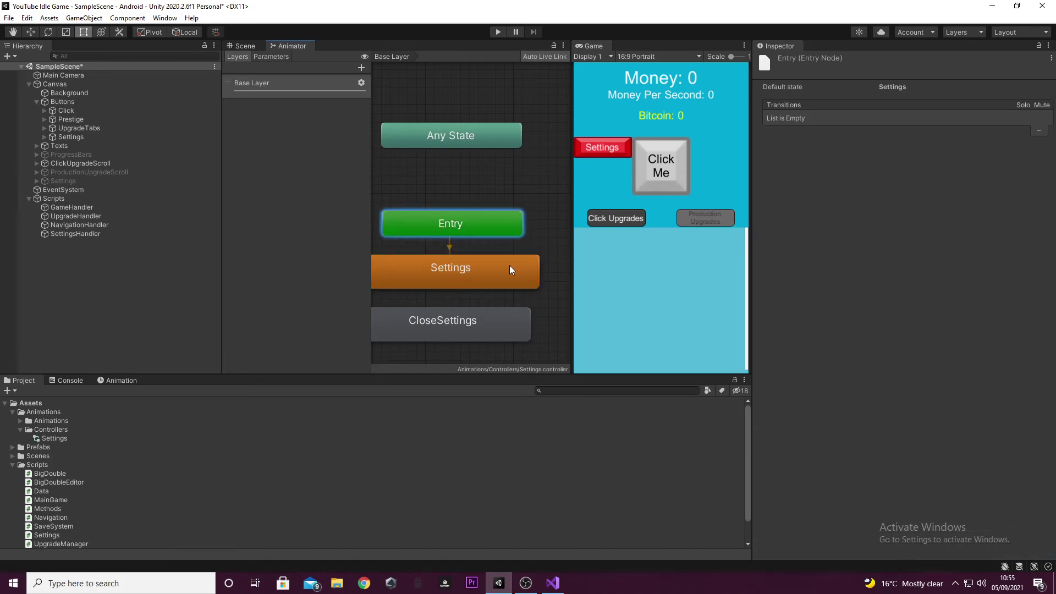
click(471, 271)
scroll(484, 237, down, 3)
scroll(489, 229, up, 4)
scroll(457, 297, down, 3)
Compare the motion clips assigned to the CloseSettings and Settings states in the state graph
click(457, 305)
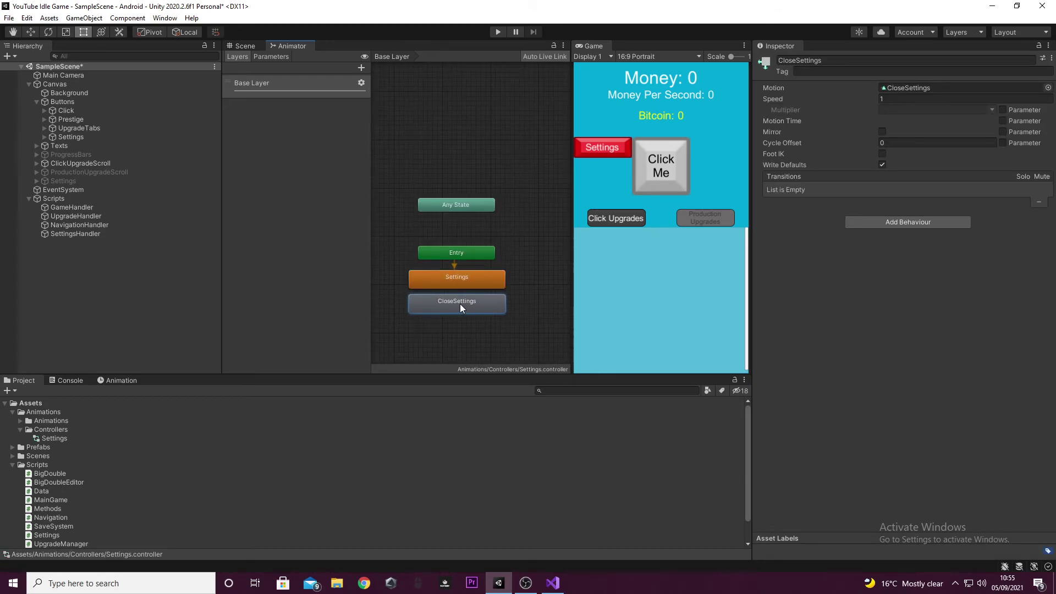
click(505, 293)
click(467, 275)
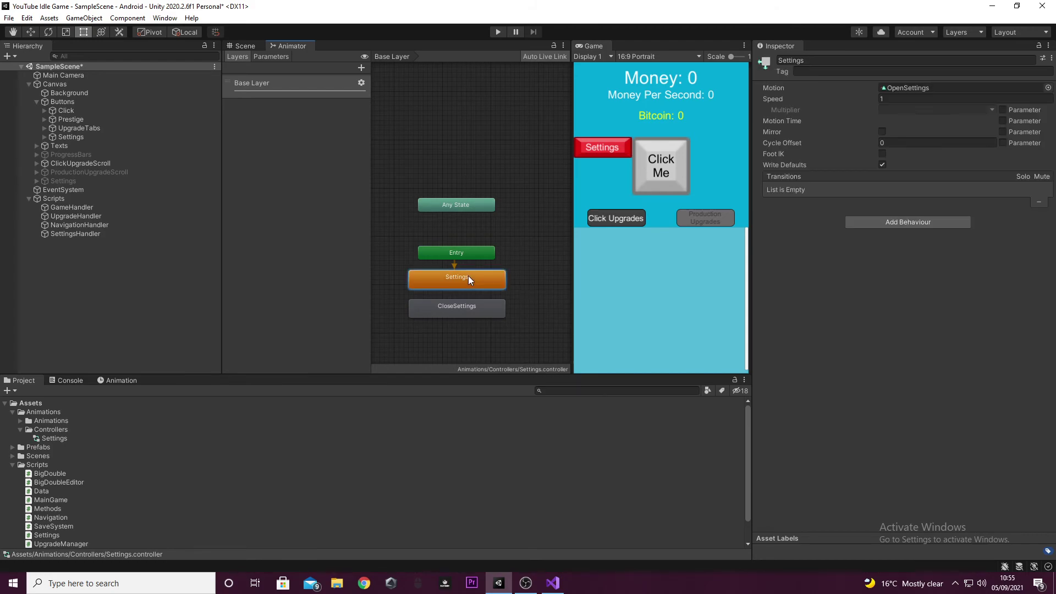
scroll(493, 282, up, 1)
scroll(493, 282, up, 2)
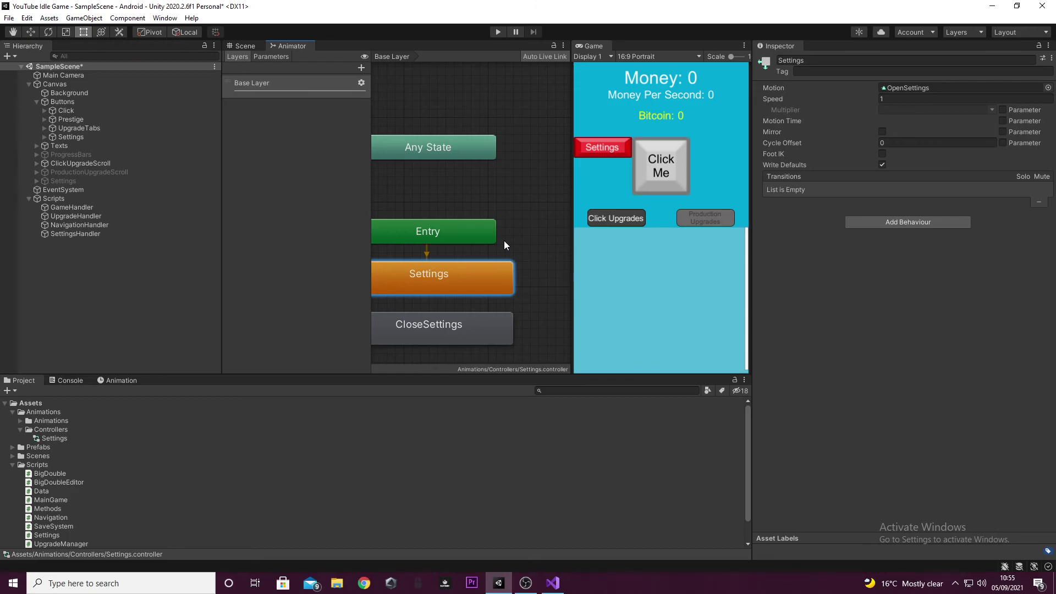
click(472, 327)
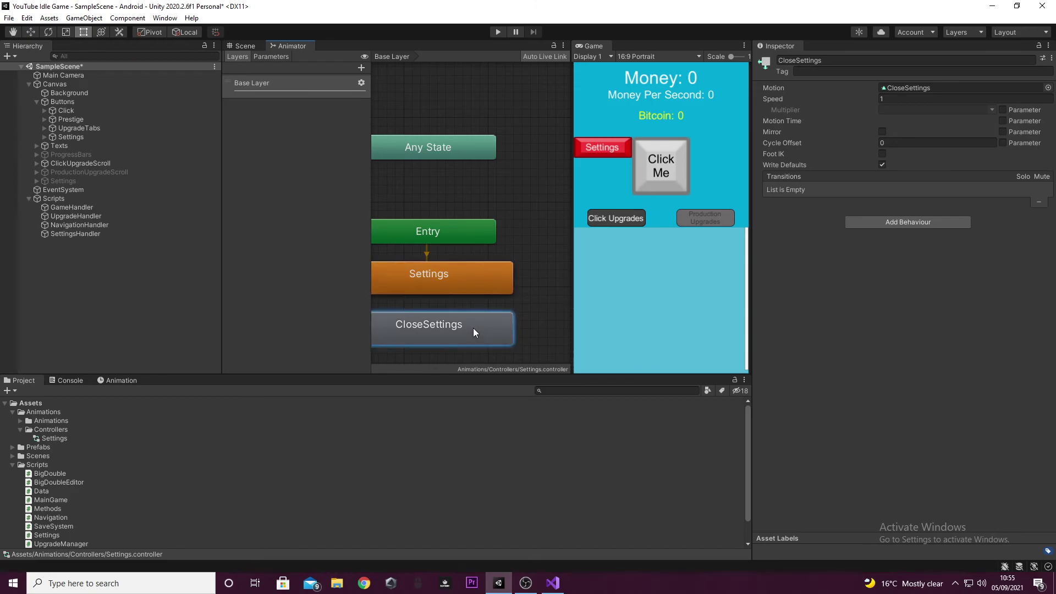
click(510, 305)
click(468, 269)
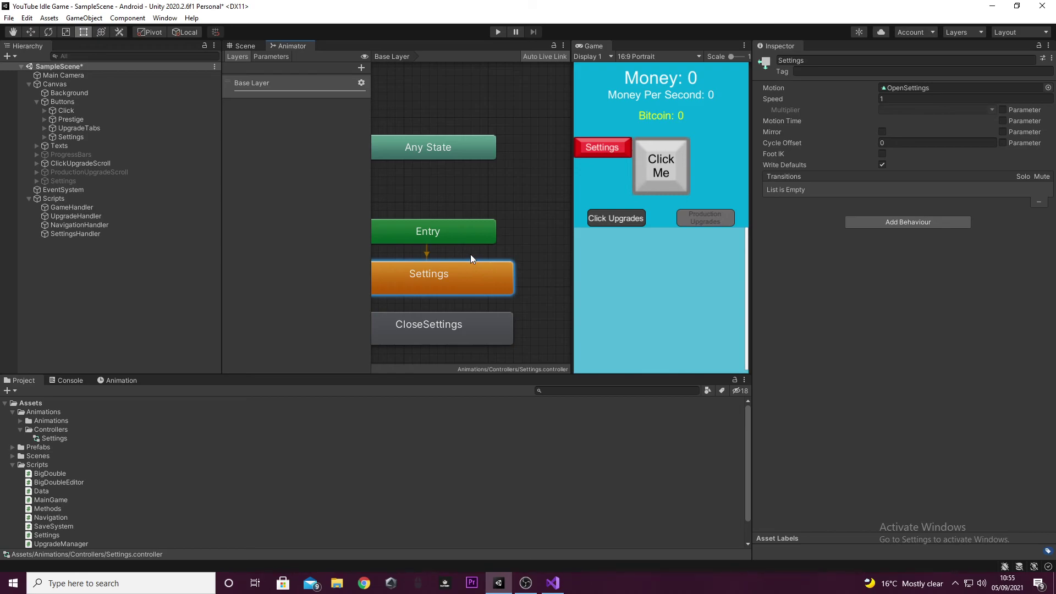
scroll(465, 273, up, 1)
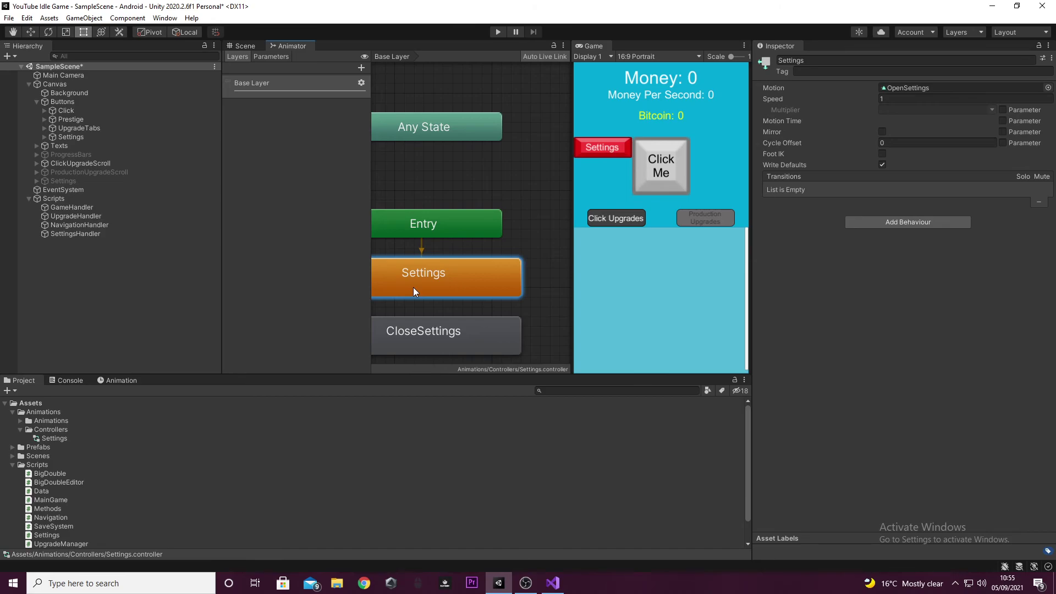
drag(413, 337, 420, 335)
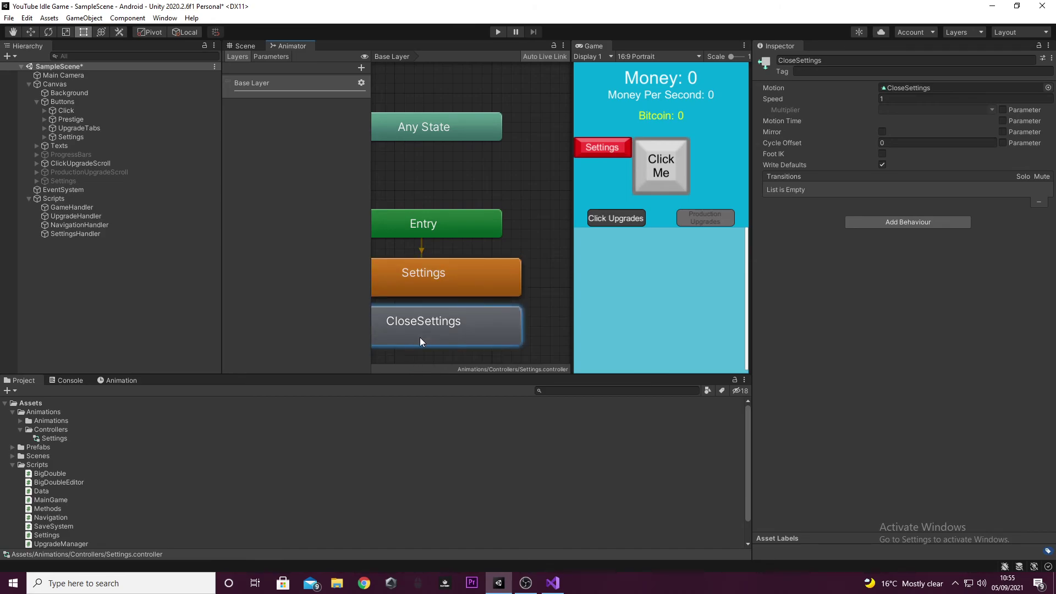
Delete the CloseSettings clip from the Animations subfolder and the CloseSettings state from the state graph
click(20, 422)
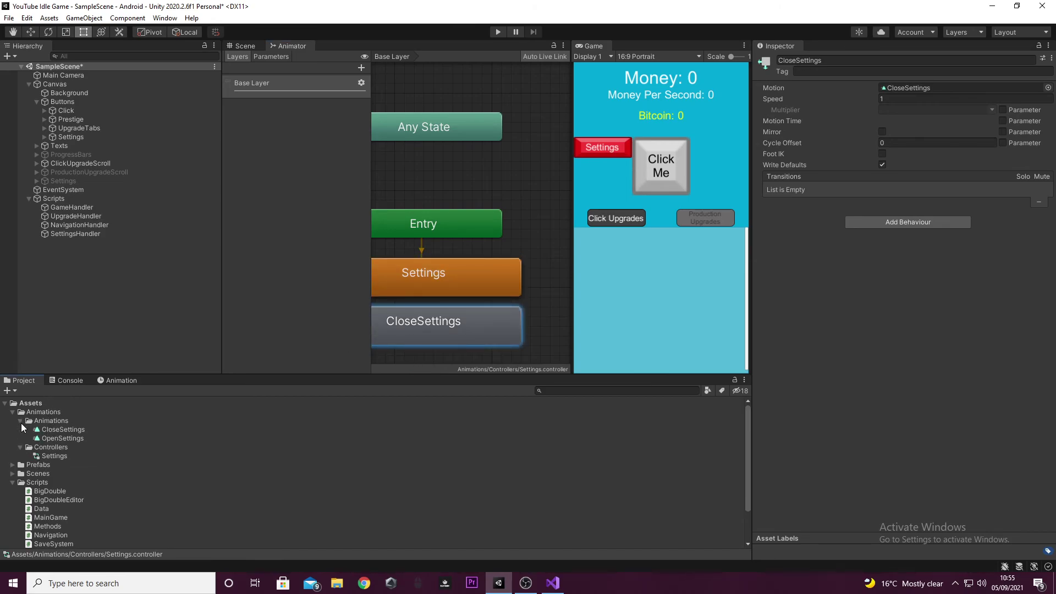
click(48, 435)
click(61, 431)
key(Delete)
key(Return)
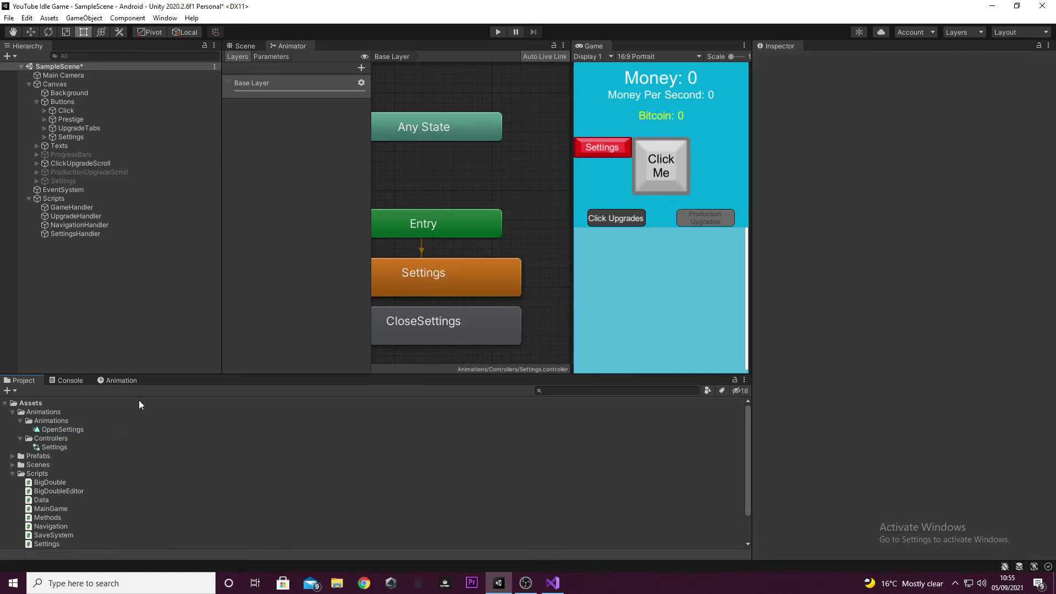
click(453, 330)
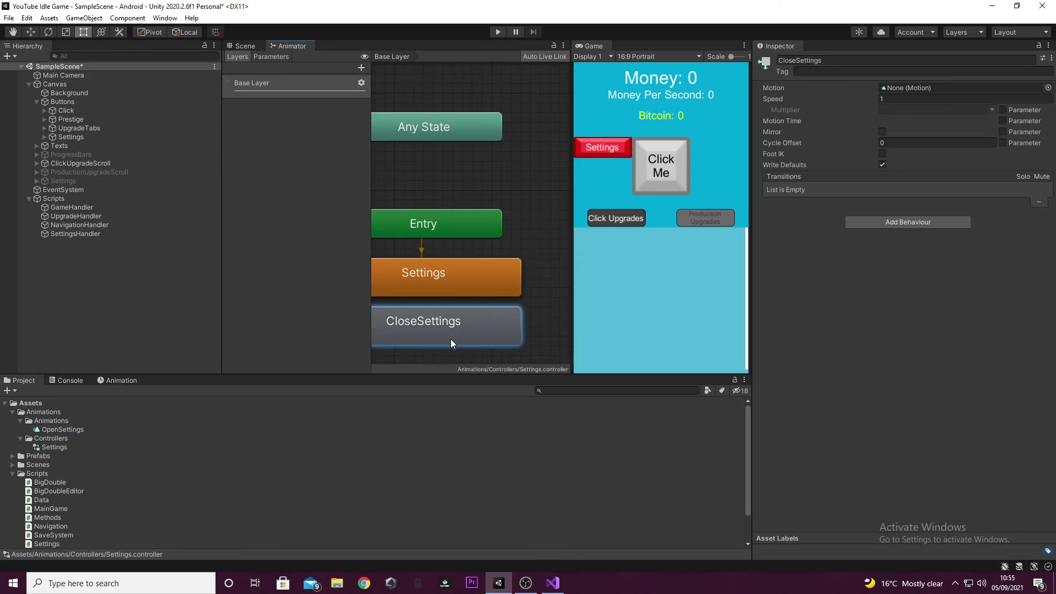
key(Delete)
Inspect the default transition between Entry and the Settings state
click(423, 253)
click(454, 243)
click(451, 233)
click(451, 255)
click(451, 256)
click(450, 246)
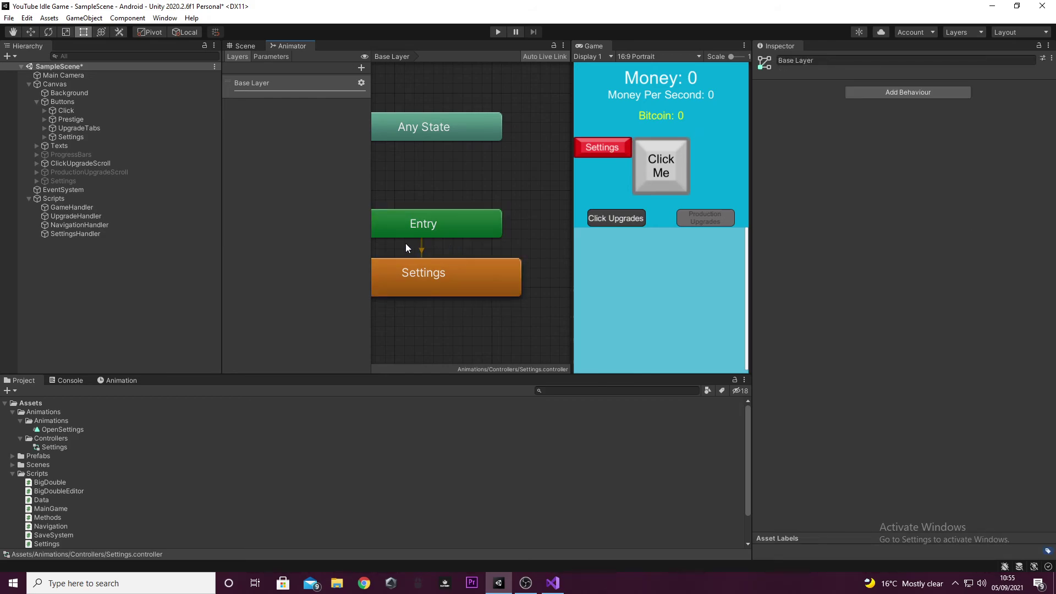
scroll(411, 244, down, 2)
click(415, 248)
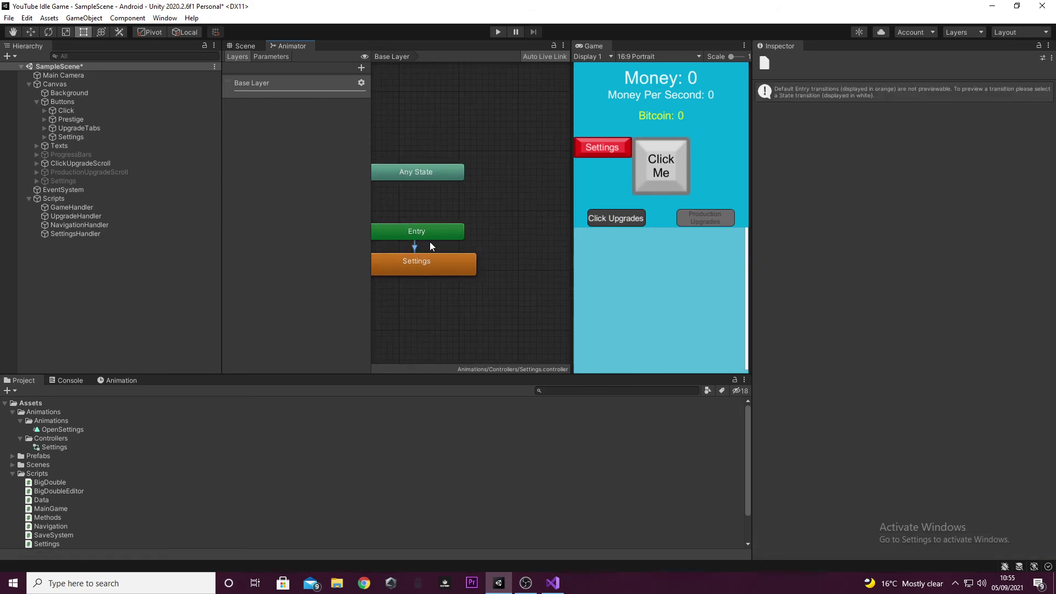
click(430, 242)
click(432, 233)
click(437, 251)
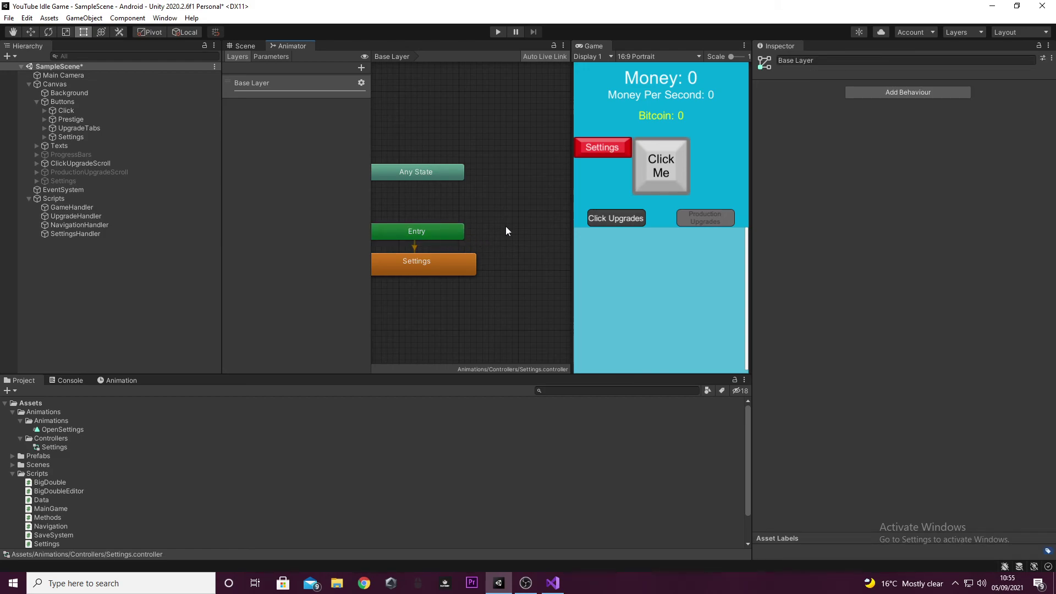
Return to the scene view, run the game, and open and close the settings menu twice
click(243, 47)
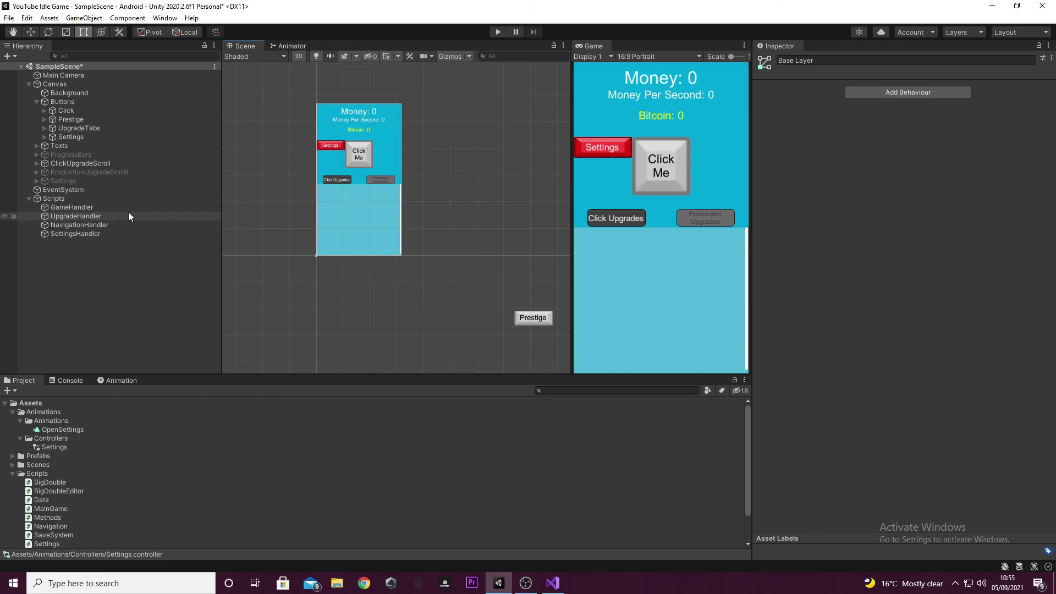
click(500, 35)
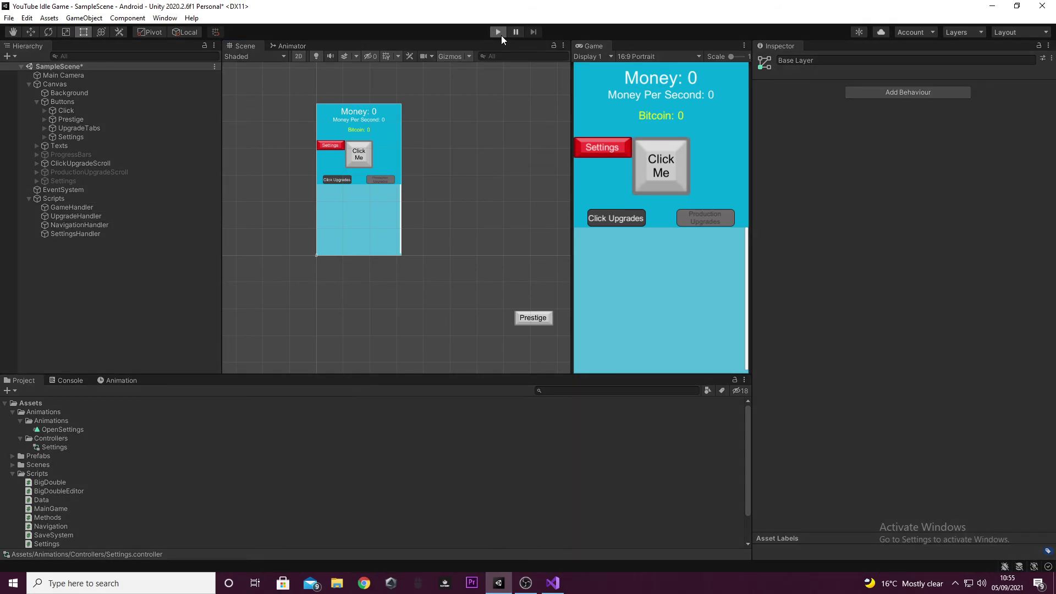
click(601, 152)
click(736, 73)
click(589, 151)
click(735, 71)
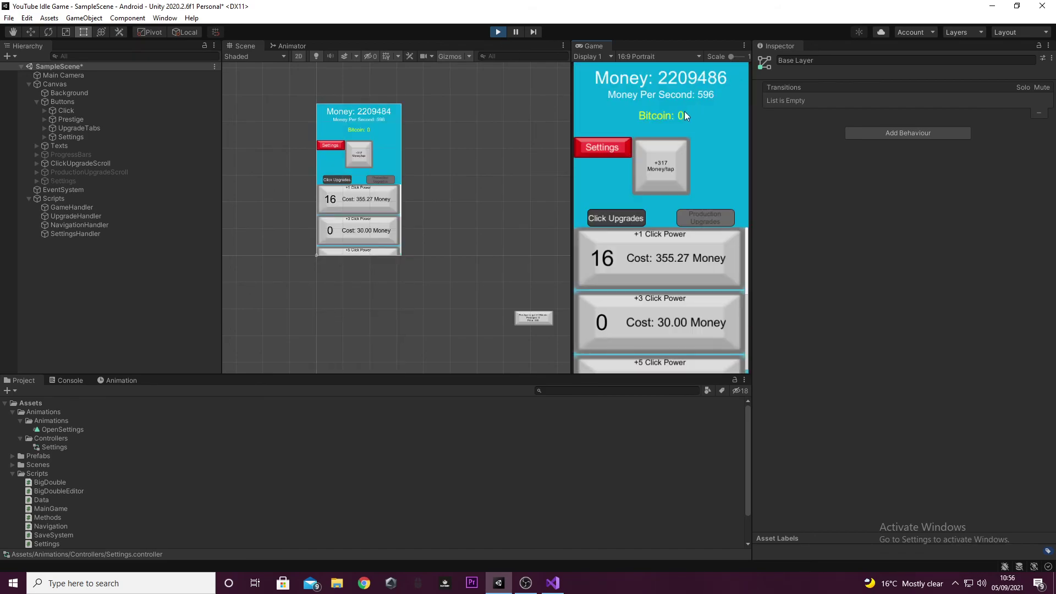
Inspect the Settings panel object while repeatedly opening and closing the settings menu in the running game, and stop play mode
click(88, 179)
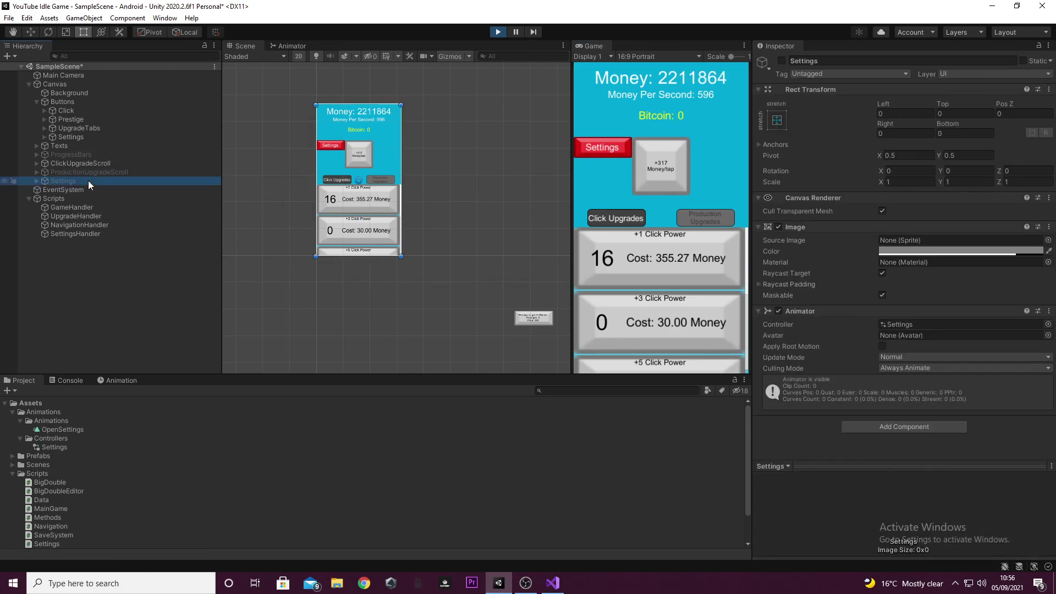
click(605, 149)
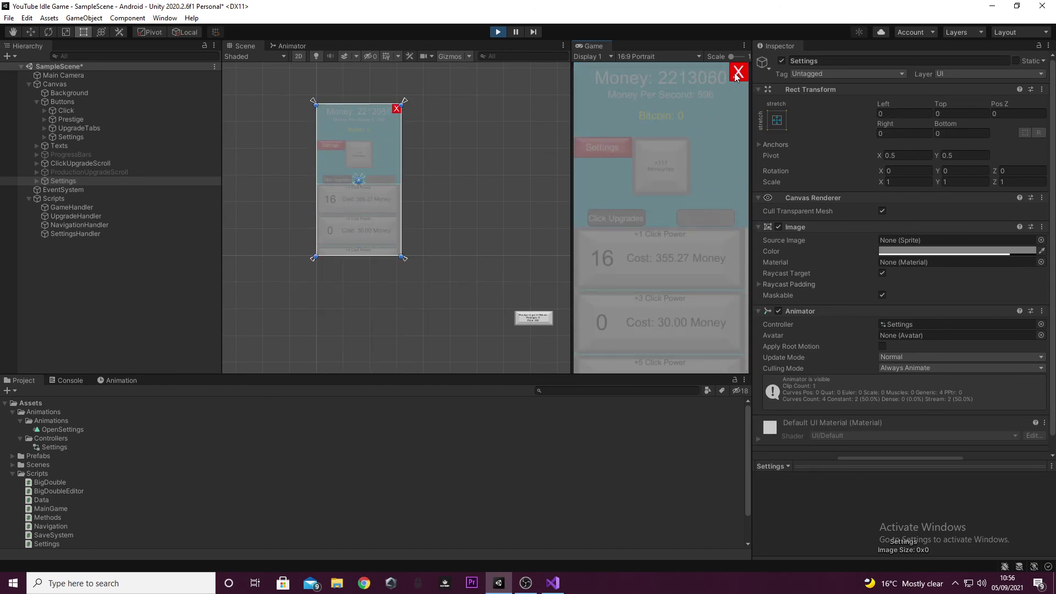
click(738, 71)
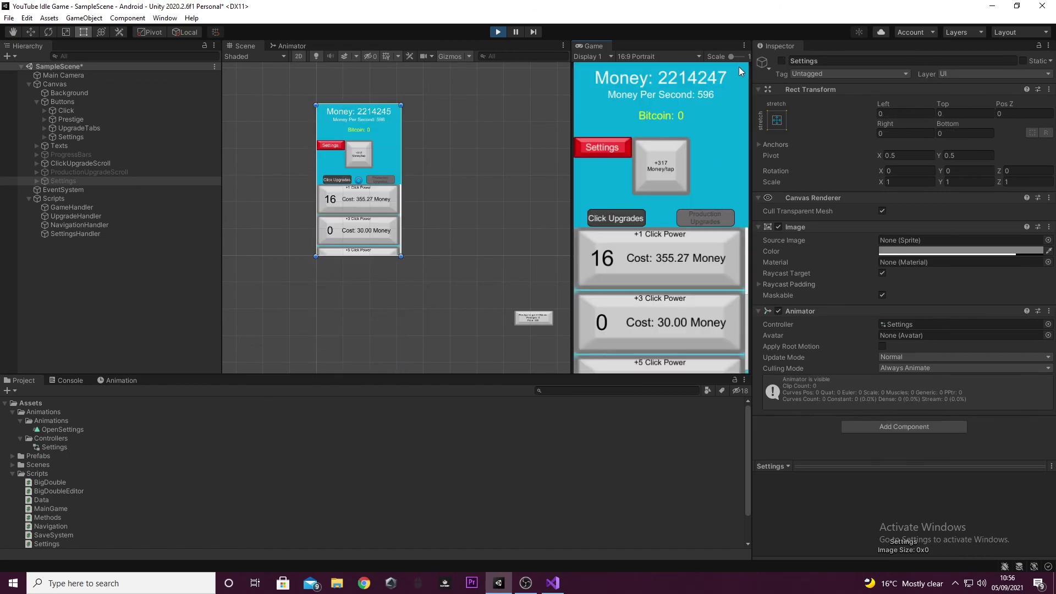
click(605, 154)
click(738, 72)
click(597, 153)
click(735, 77)
click(602, 150)
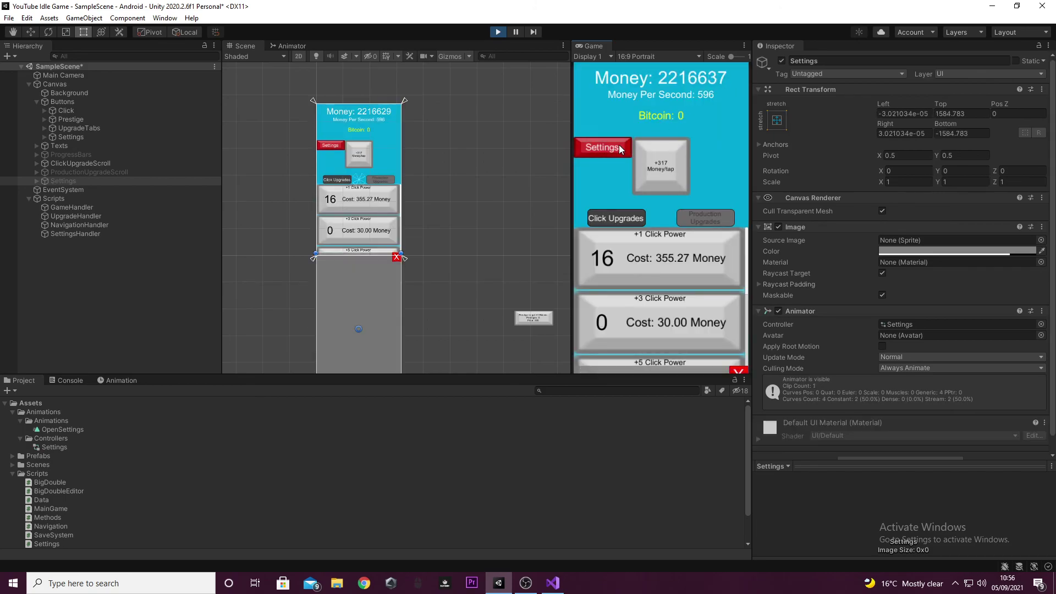
click(609, 156)
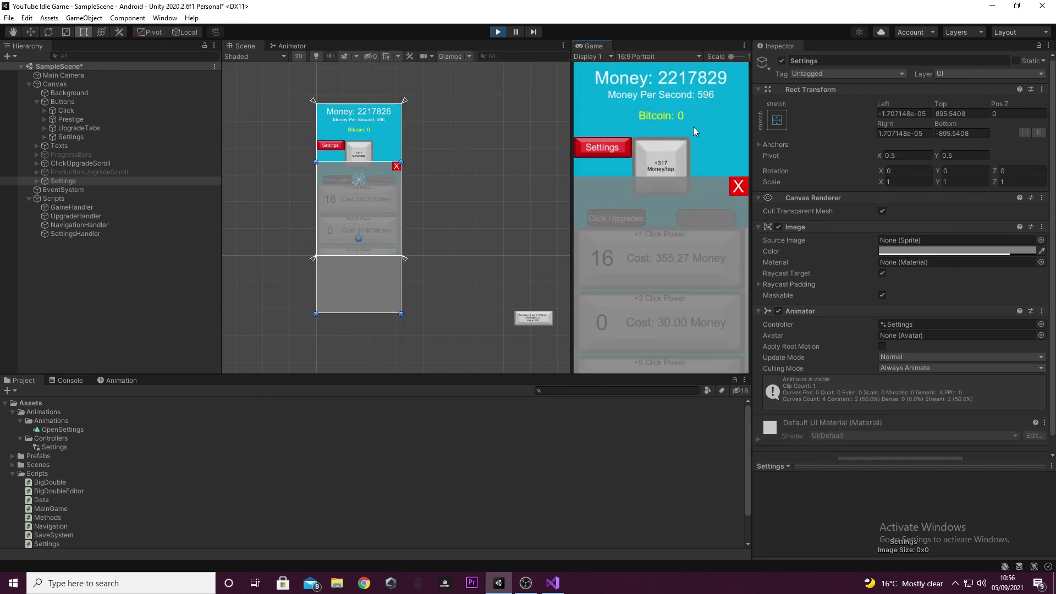
click(500, 35)
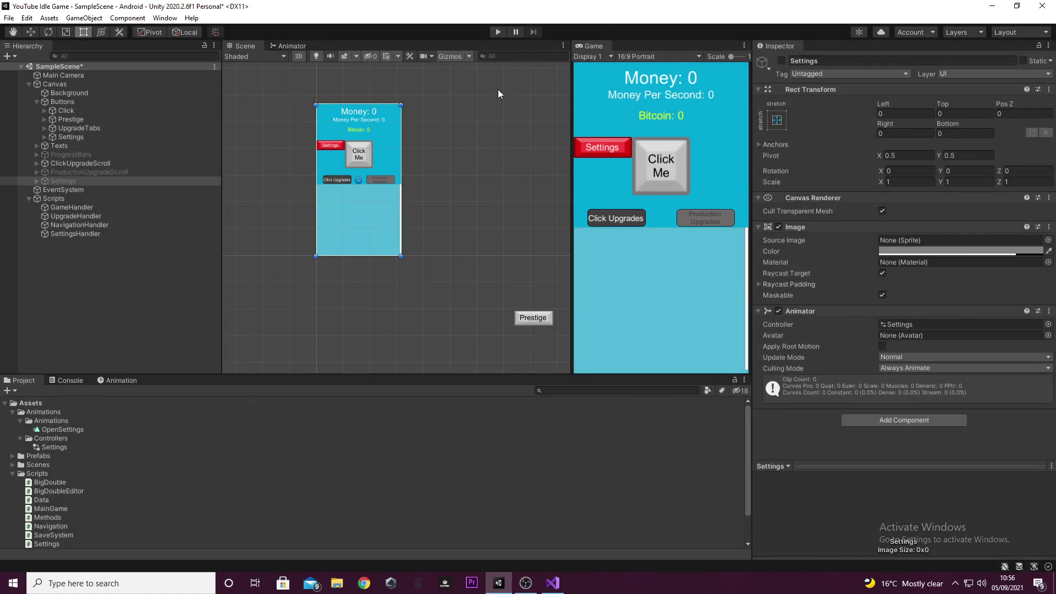
Save SampleScene with nothing selected
click(495, 135)
key(ctrl+s)
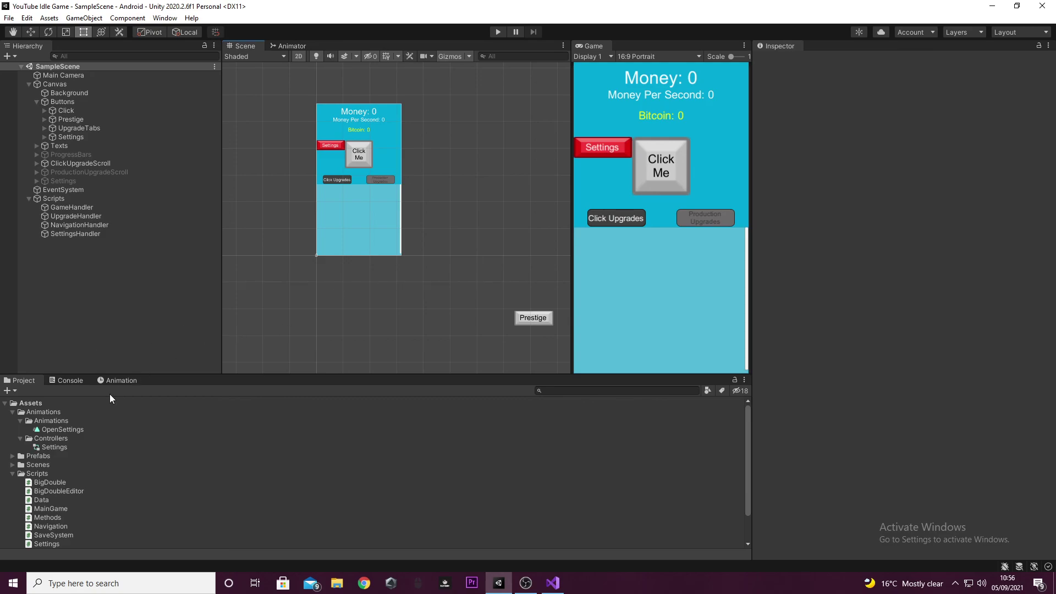
click(116, 380)
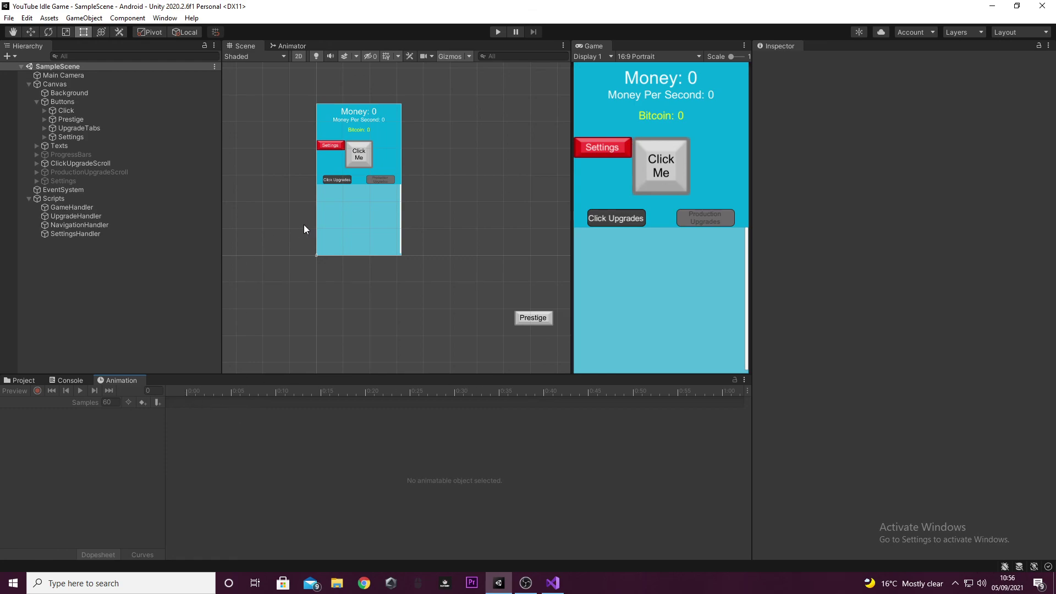
click(35, 383)
middle_drag(363, 304, 401, 325)
scroll(414, 303, up, 2)
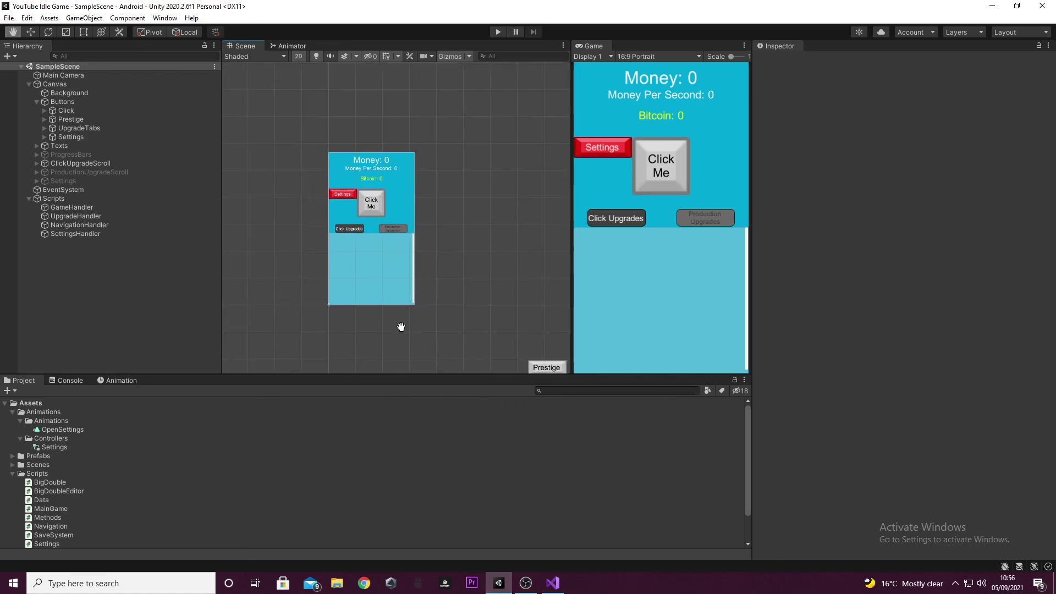
scroll(401, 327, up, 1)
click(9, 17)
click(33, 70)
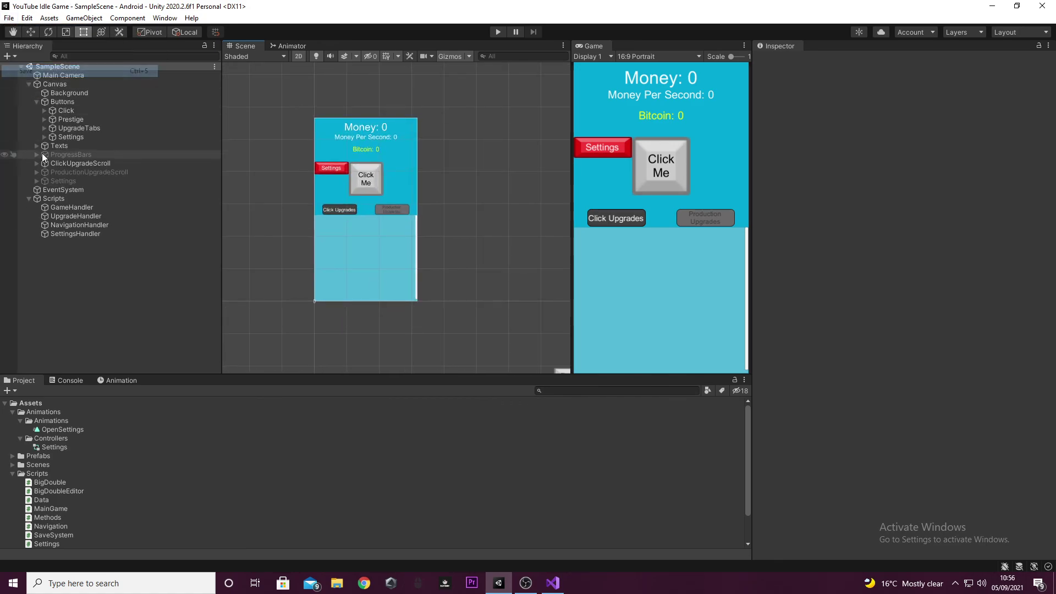
Collapse the Scripts, Buttons and Canvas objects in the scene hierarchy and clear the selection
click(28, 198)
click(37, 102)
click(24, 82)
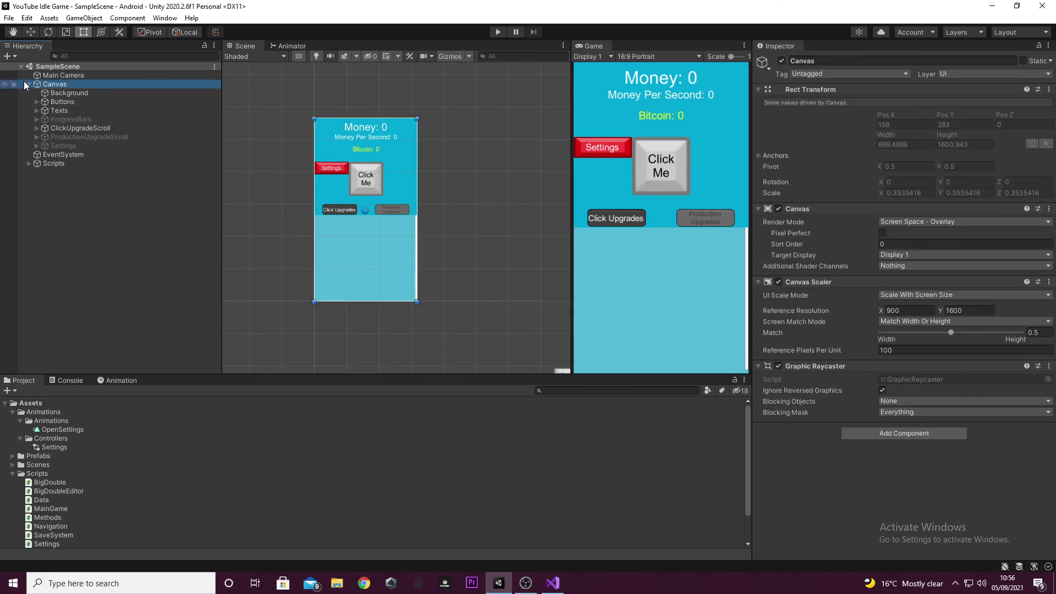
click(29, 84)
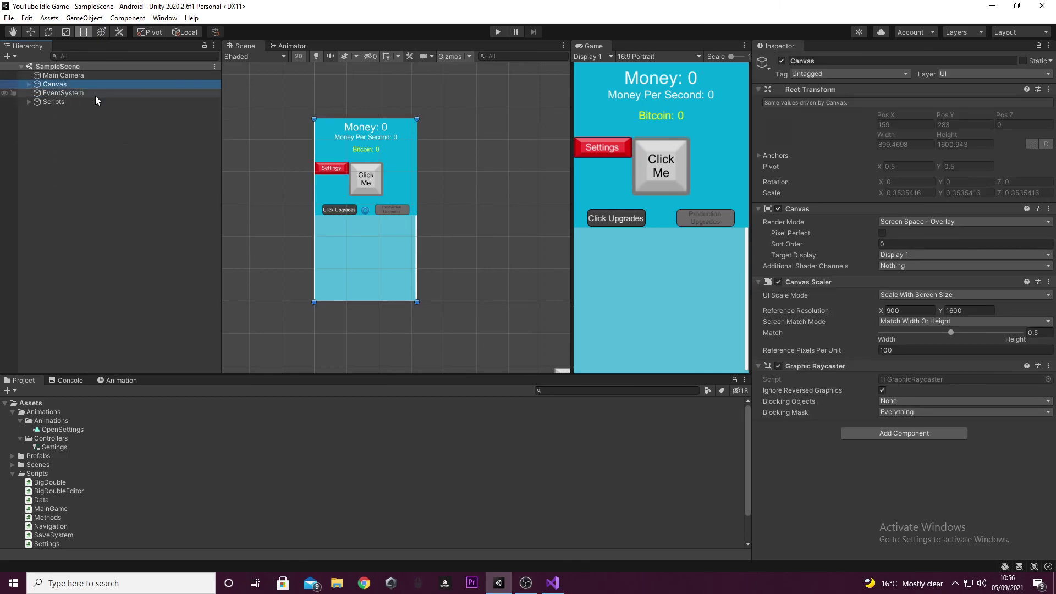
click(243, 117)
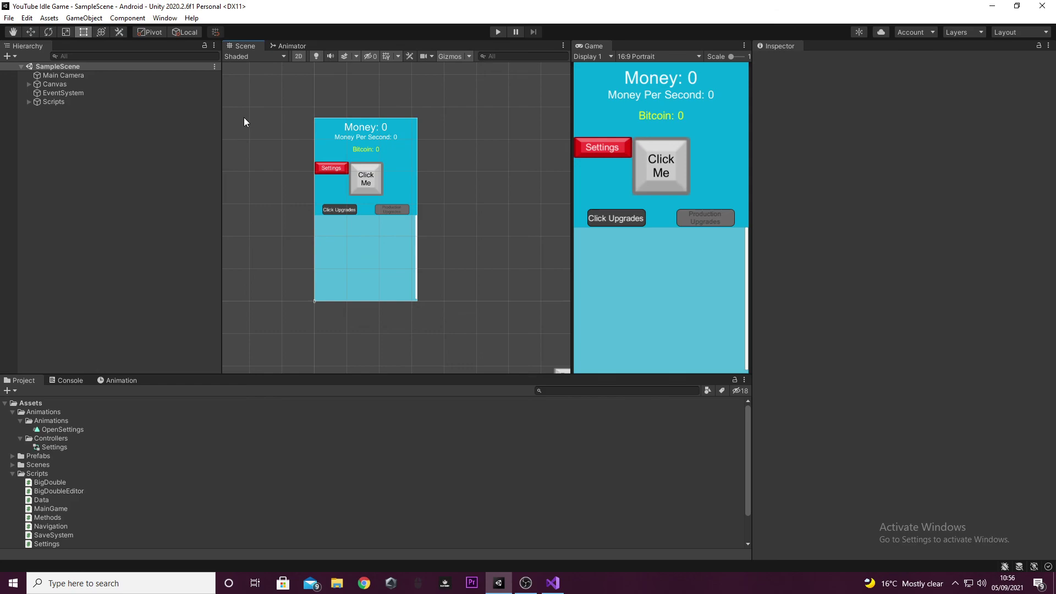